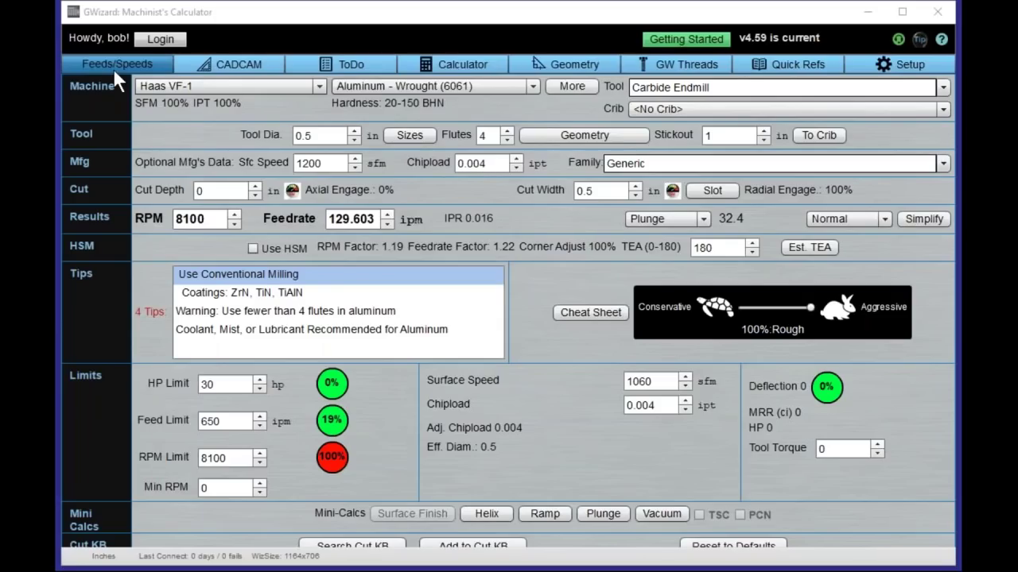
Step: View the CADCAM wizard, the ToDo work timer and the general calculator
left_click(233, 65)
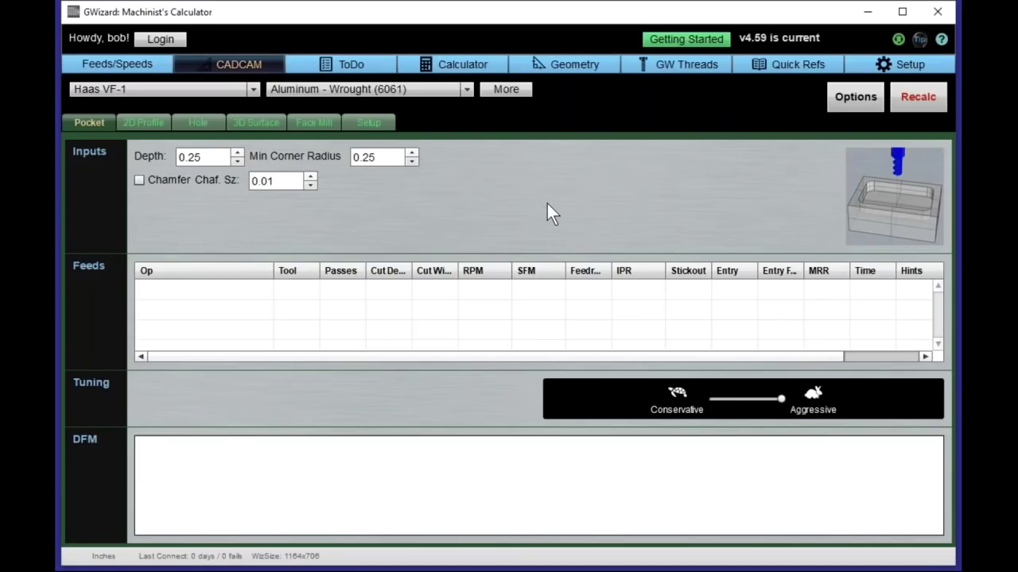
left_click(352, 67)
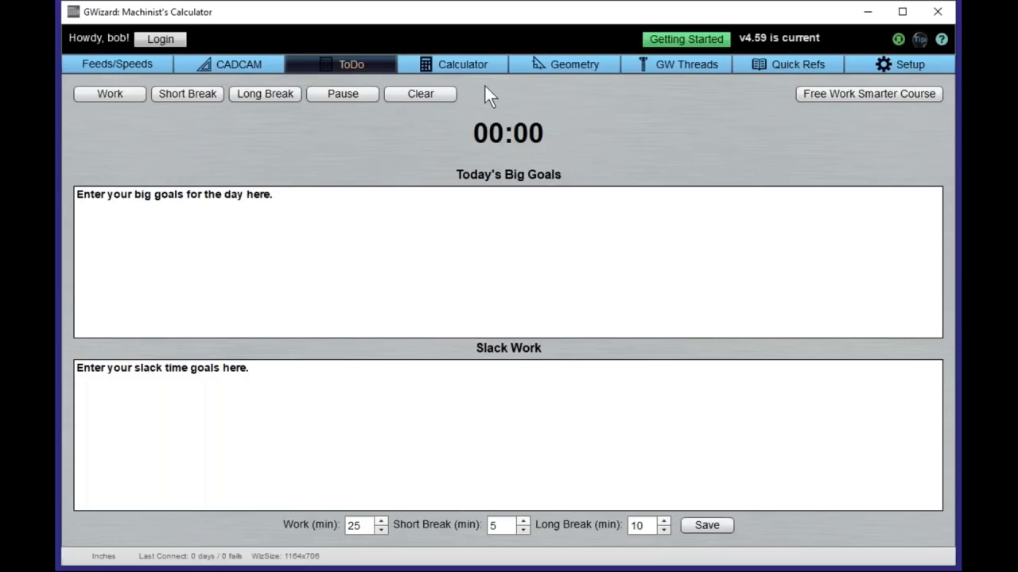
left_click(458, 66)
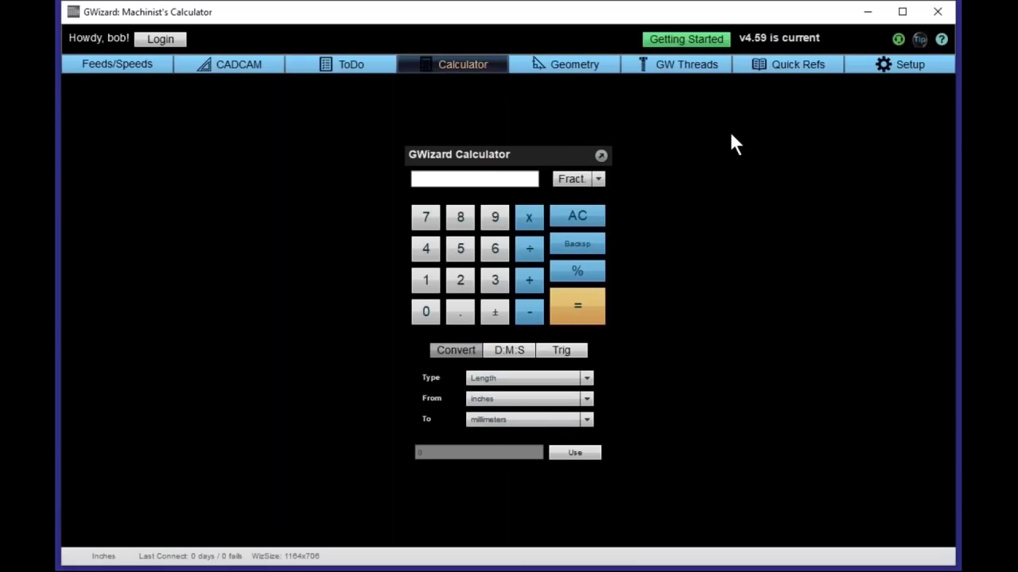
Step: Look through the geometry calculators for bolt circles, true position, polar coordinates, Turner's cube, fits and tolerances, and gage blocks with sine bar
left_click(558, 68)
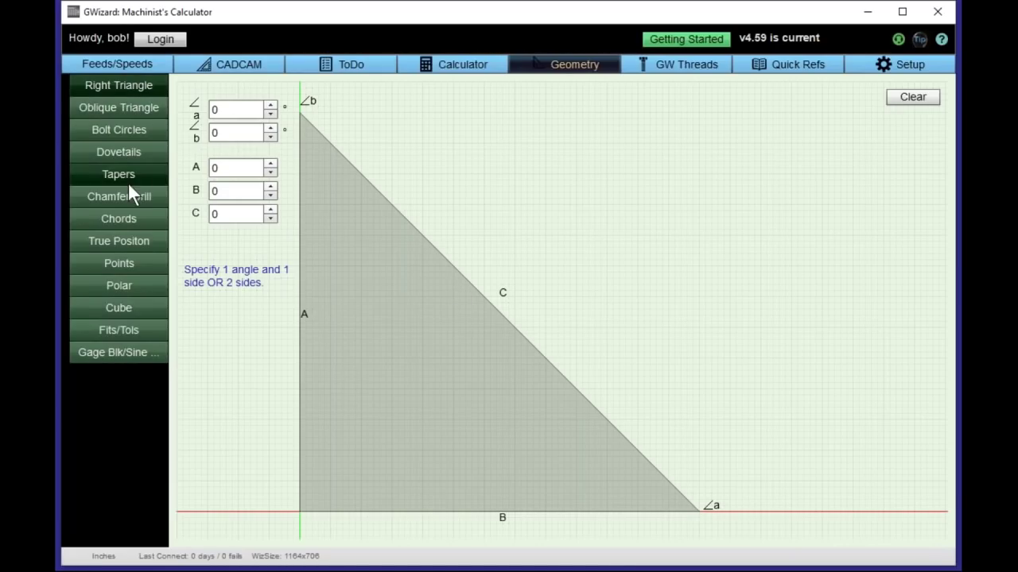
left_click(120, 137)
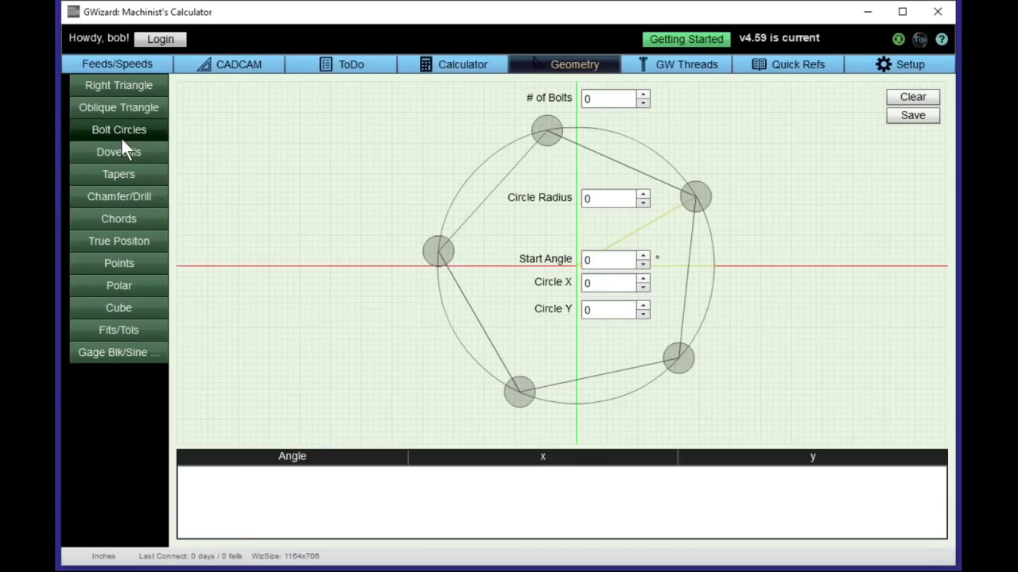
left_click(123, 236)
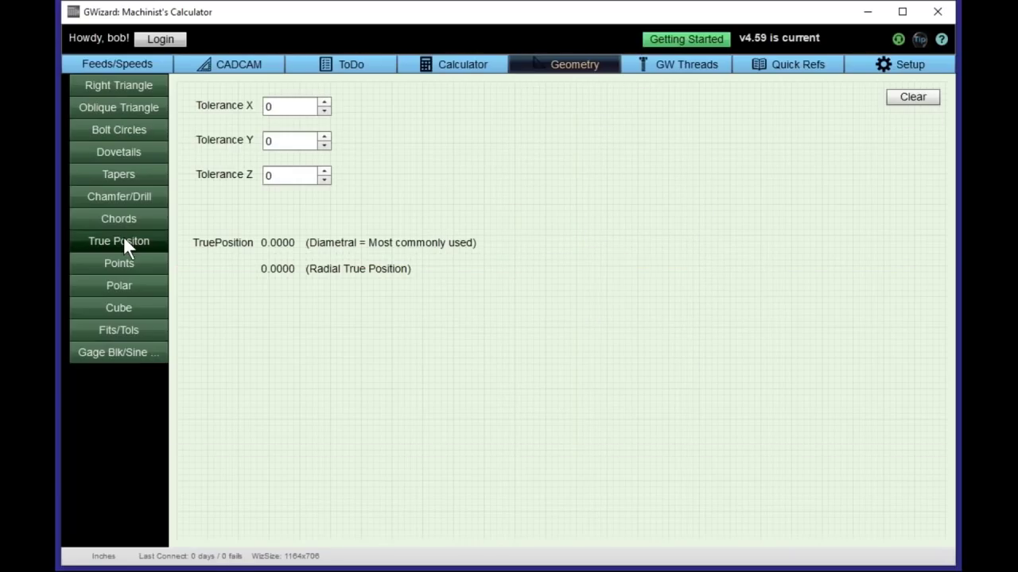
left_click(120, 289)
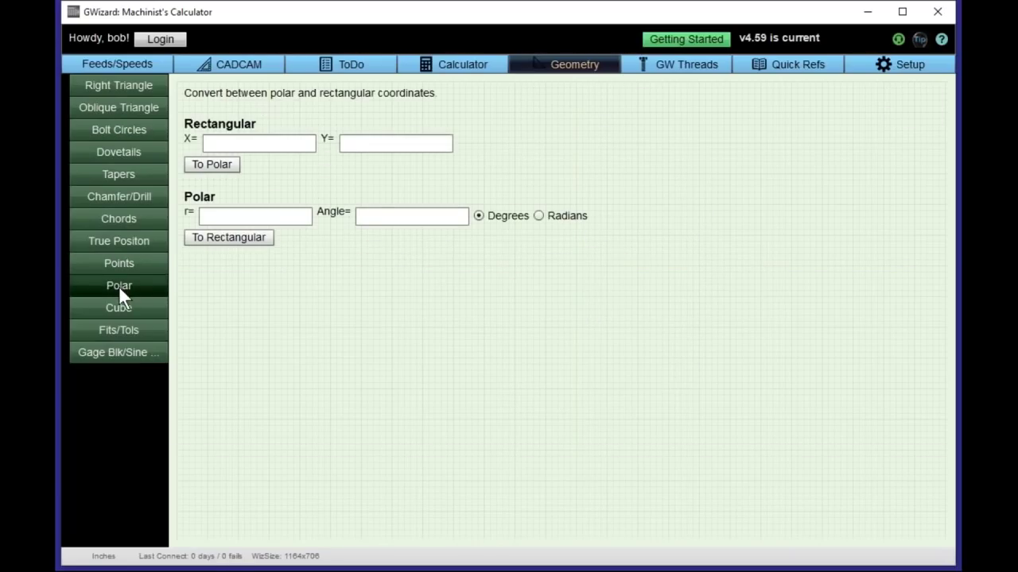
left_click(120, 310)
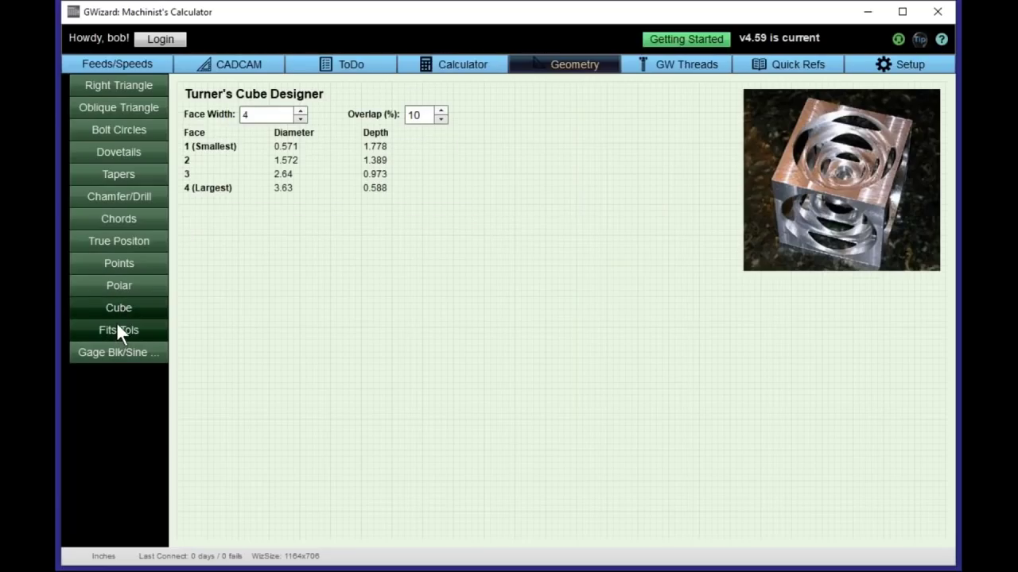
left_click(118, 328)
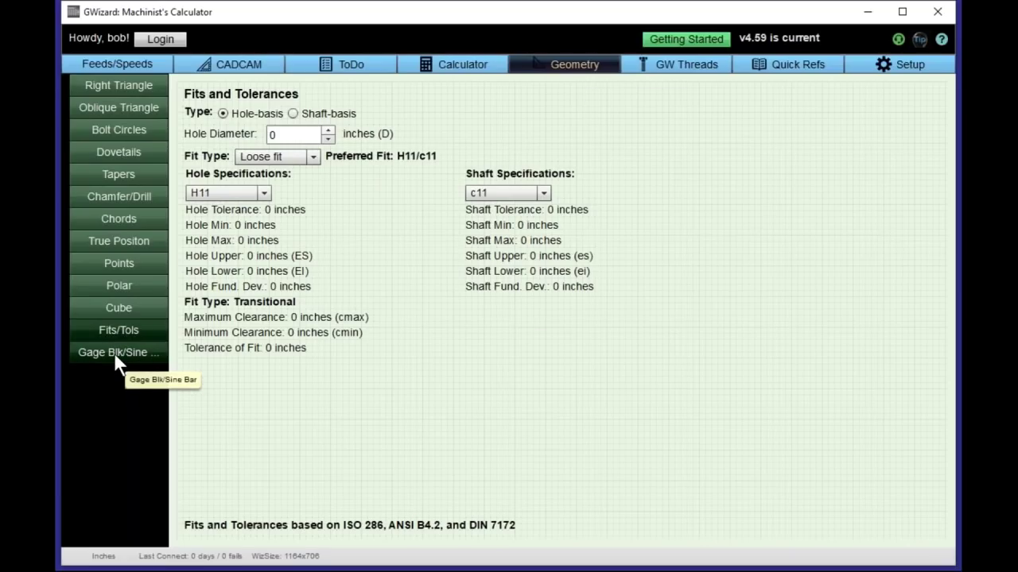
left_click(115, 352)
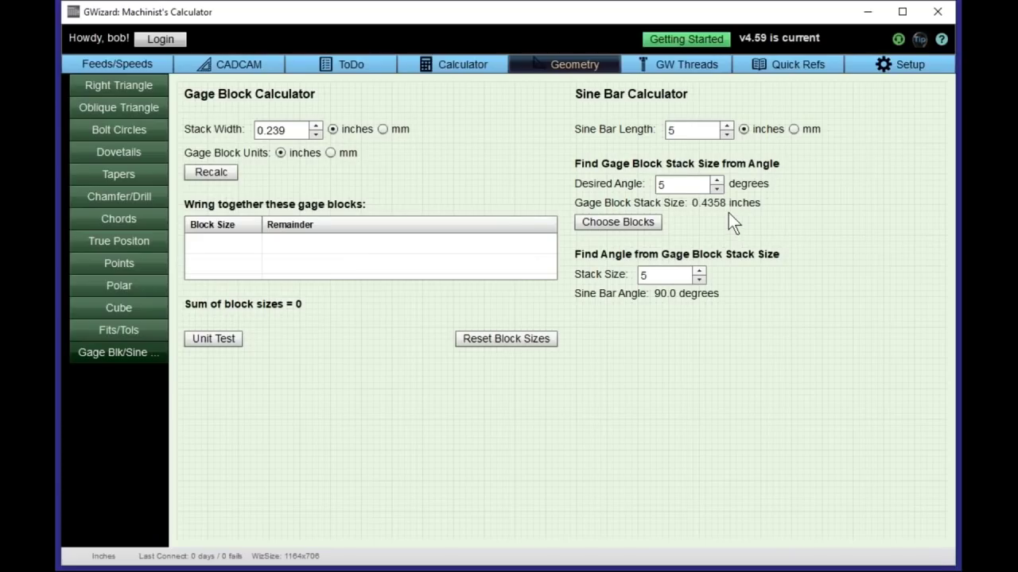
Step: Open the thread calculator and browse the available straight thread families without choosing a different one
left_click(701, 65)
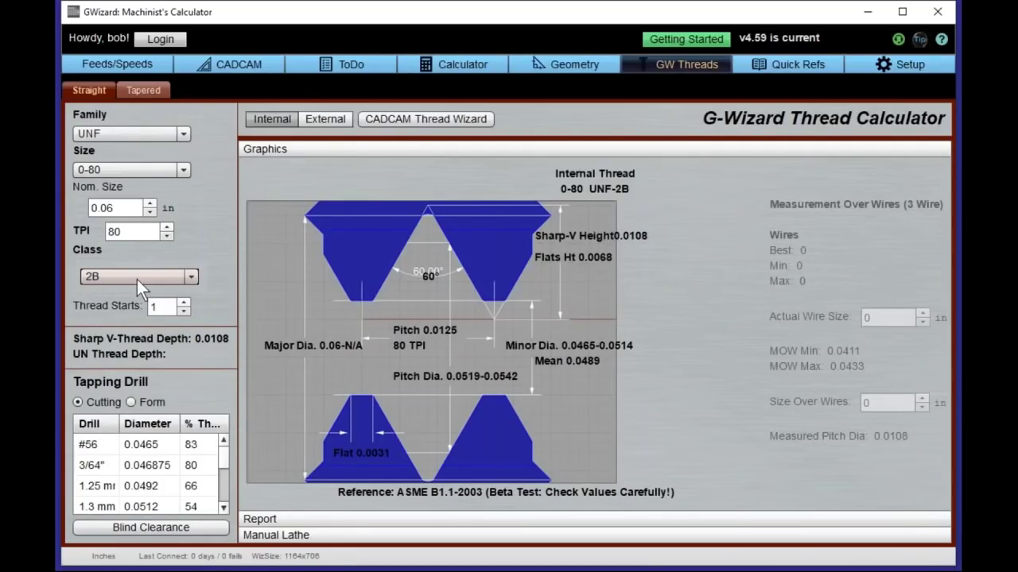
left_click(136, 132)
scroll(128, 194, "down", 2)
scroll(128, 194, "down", 2)
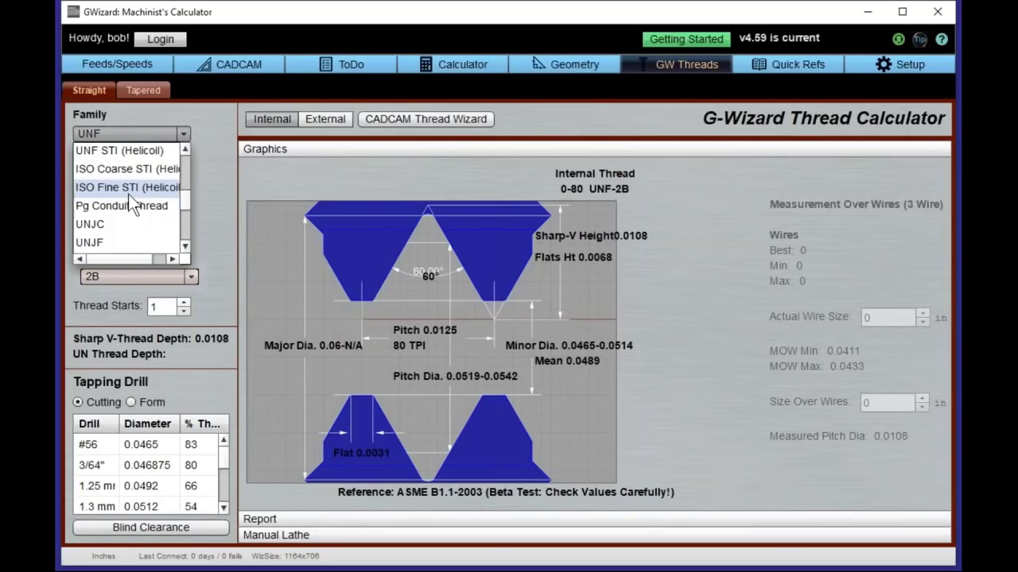
scroll(128, 194, "down", 2)
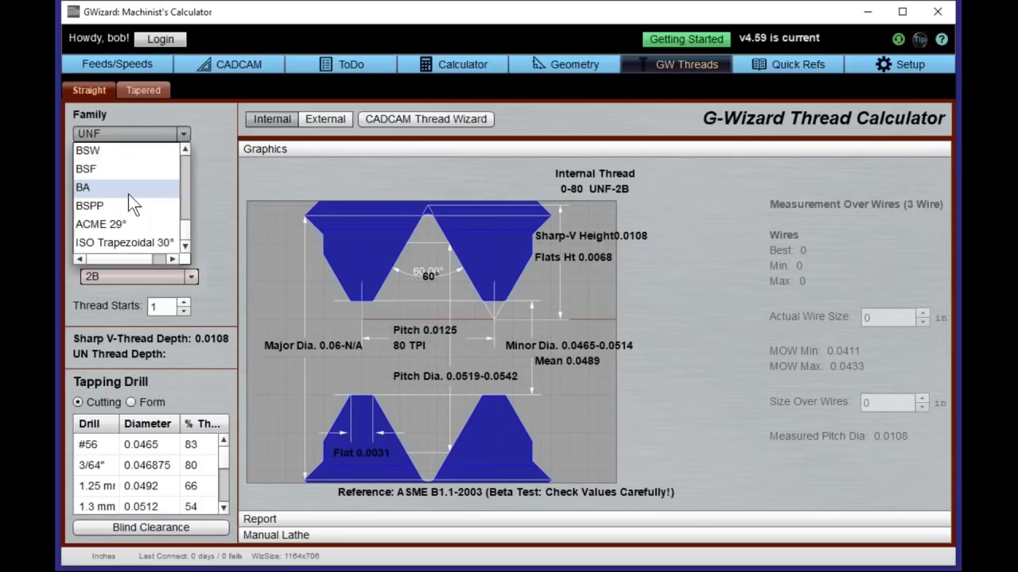
scroll(128, 194, "up", 2)
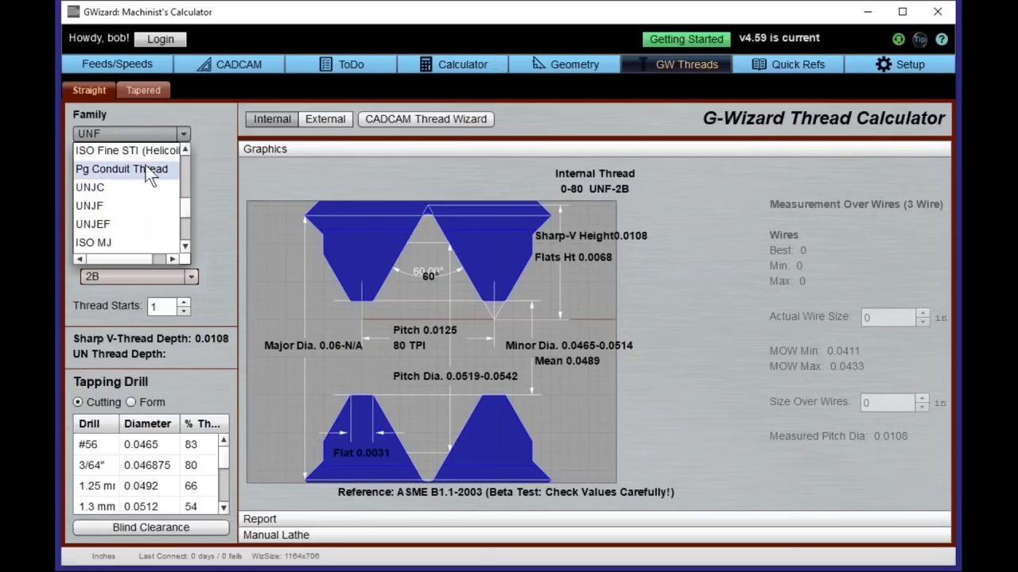
left_click(209, 117)
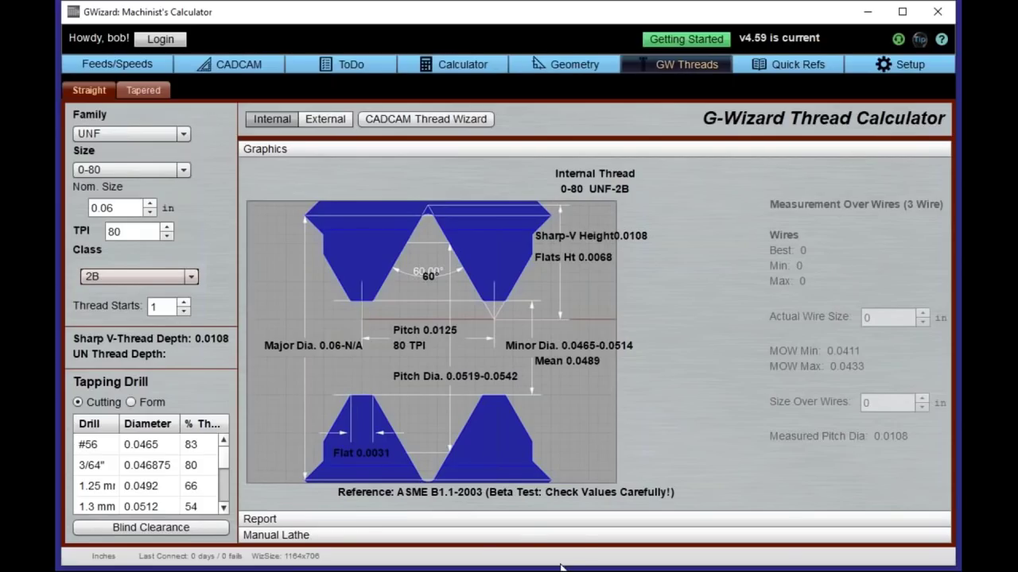
Step: Read through the report of values for the 0-80 UNF-2B internal thread and return to its graphic
left_click(581, 519)
scroll(522, 367, "down", 6)
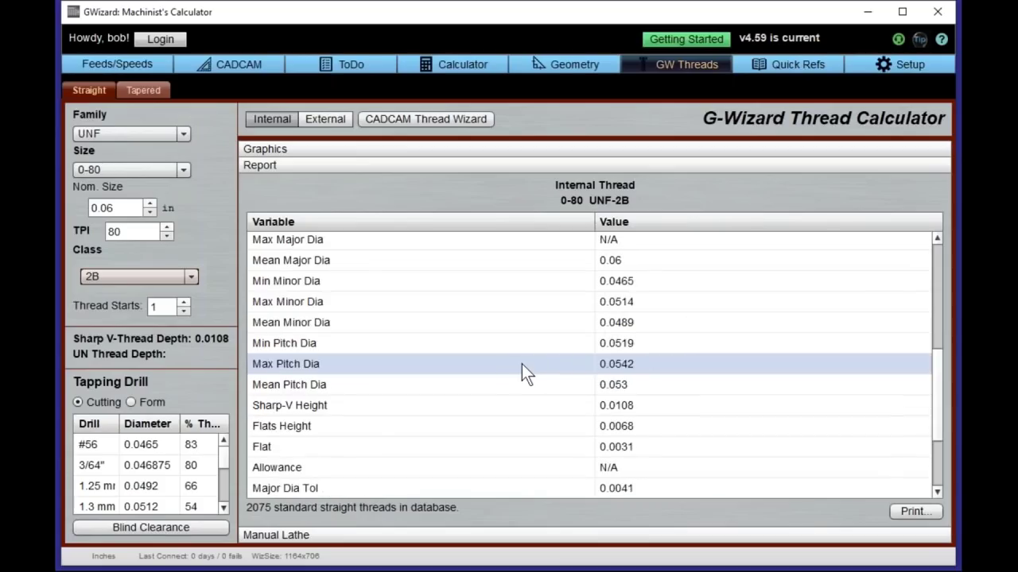
scroll(522, 370, "up", 6)
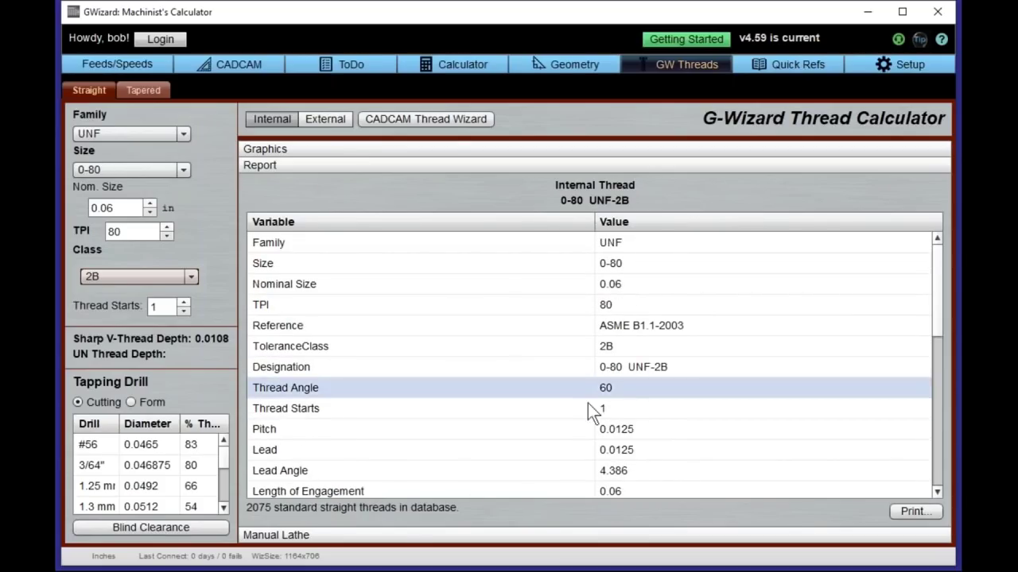
left_click(395, 147)
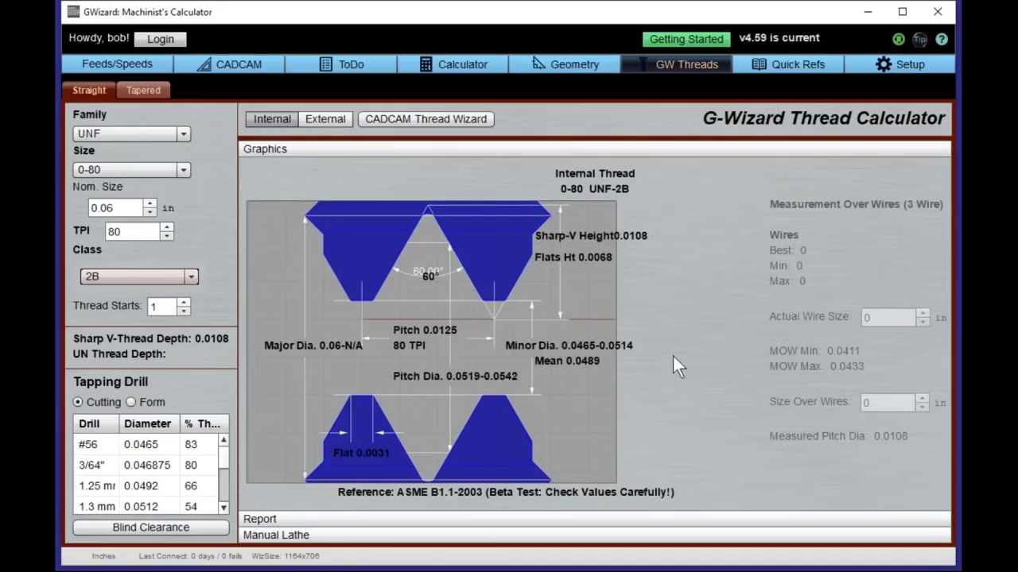
Step: Read through the manual lathe recipe for cutting the 0-80 UNF-2B thread and return to the thread graphic
left_click(306, 535)
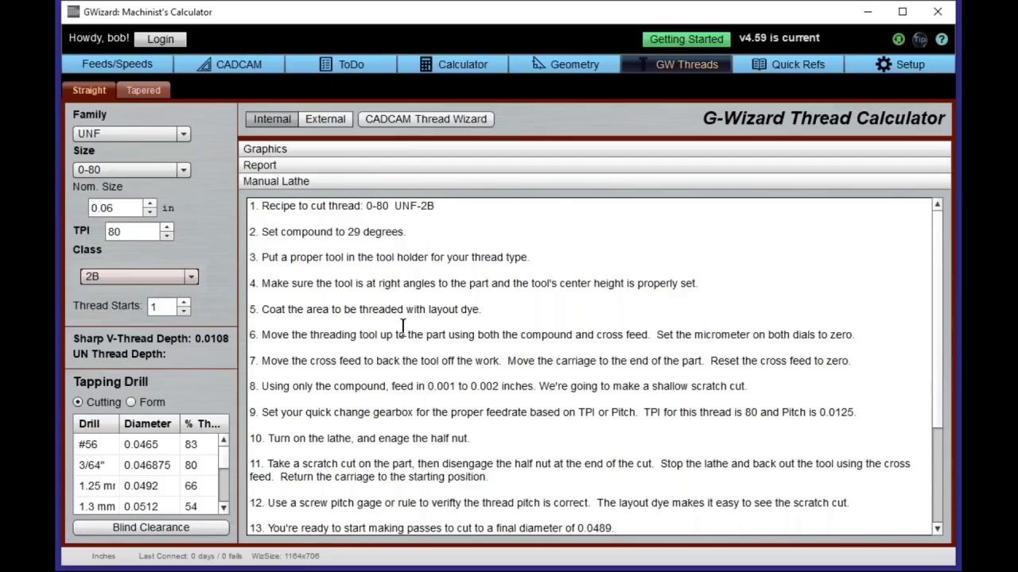
scroll(529, 372, "down", 3)
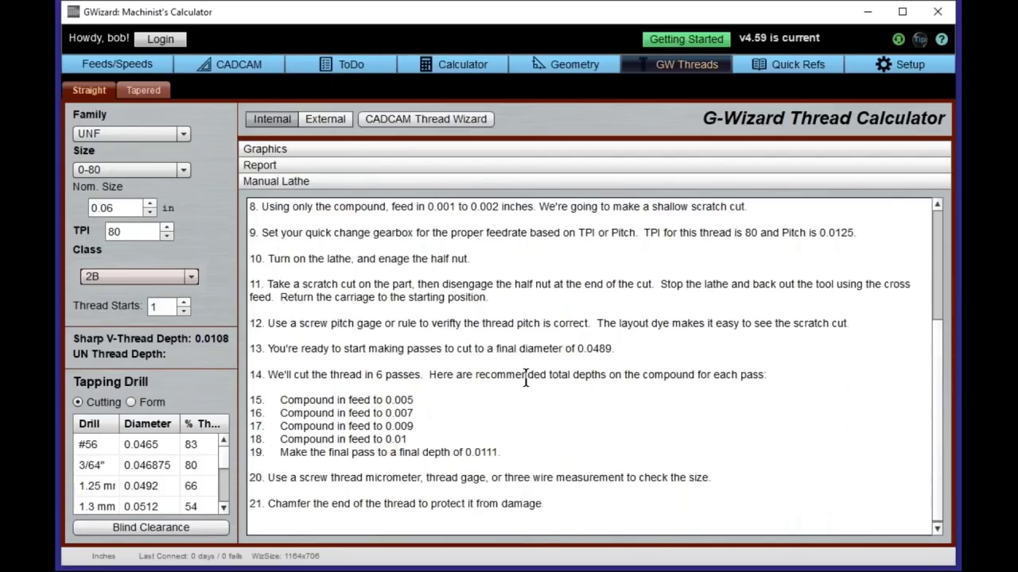
scroll(525, 380, "up", 3)
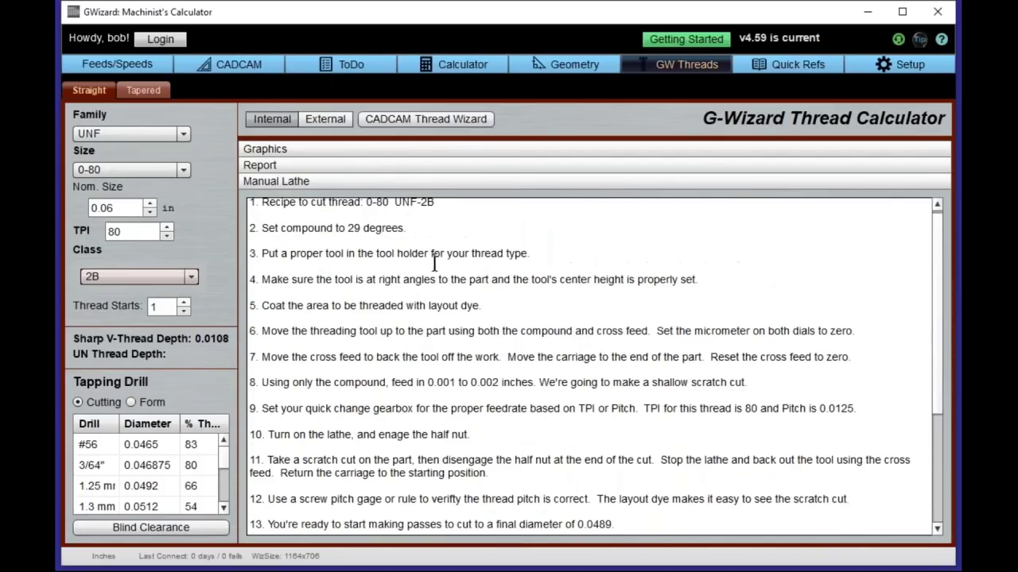
left_click(447, 148)
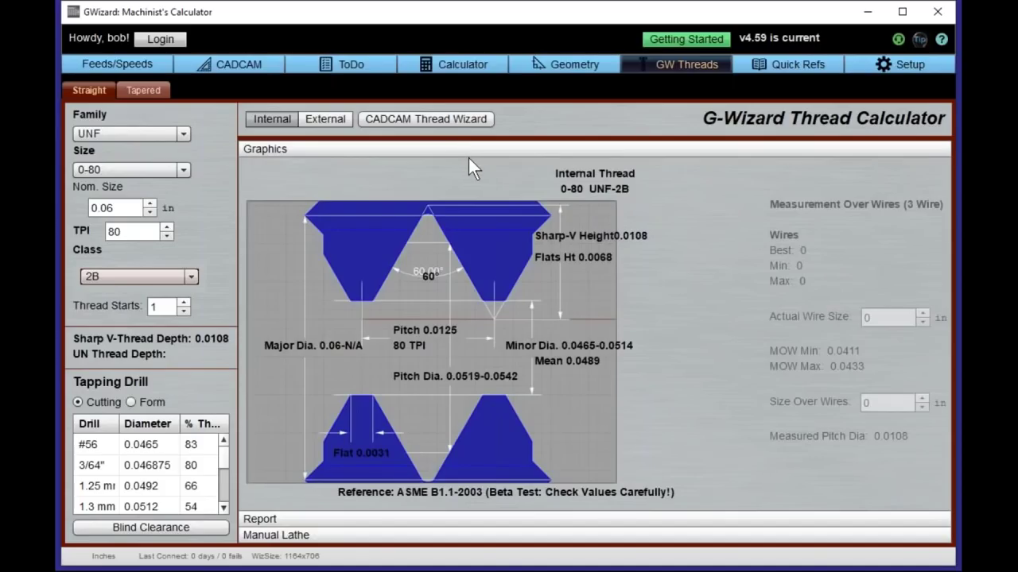
Step: Look through the quick references for the drill chart, stock weights, thermal, electrical with resistor color codes, and motor calculations
left_click(785, 64)
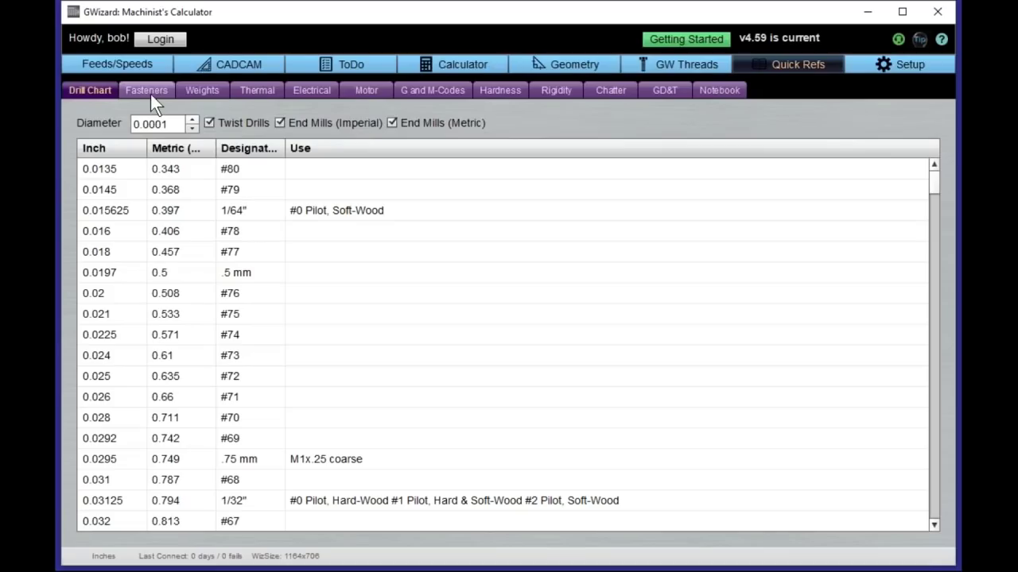
left_click(203, 91)
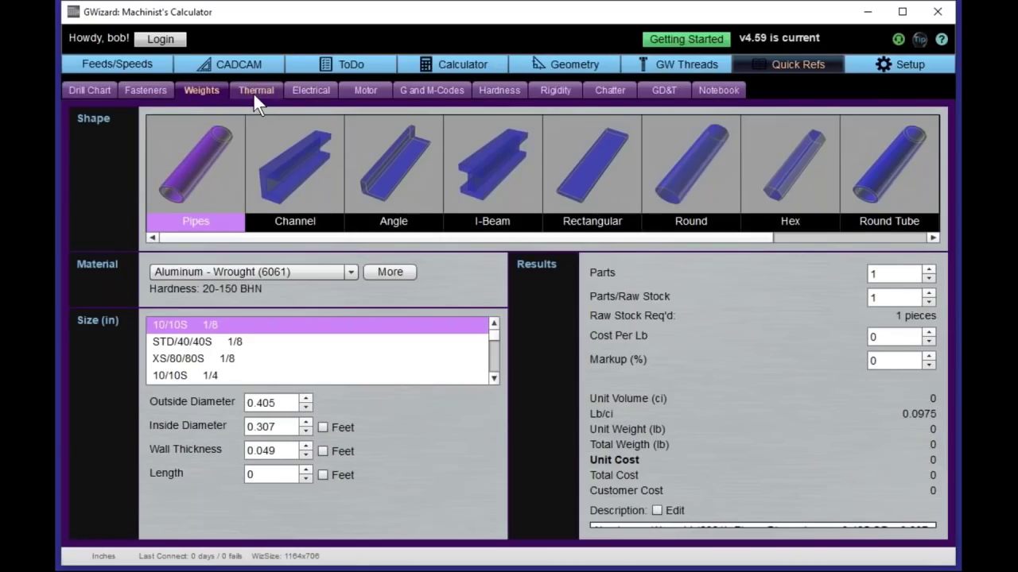
left_click(254, 94)
left_click(312, 90)
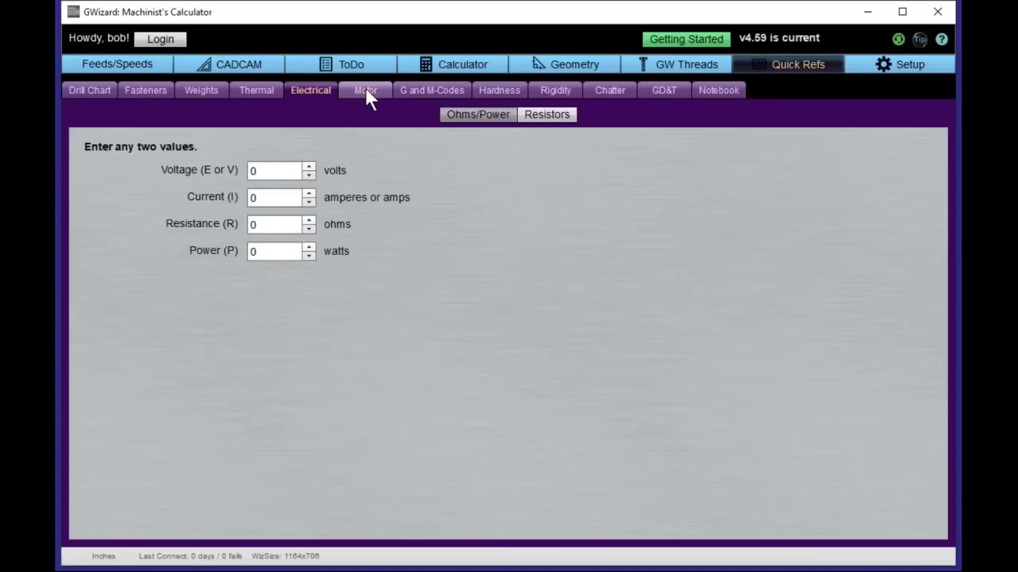
left_click(549, 116)
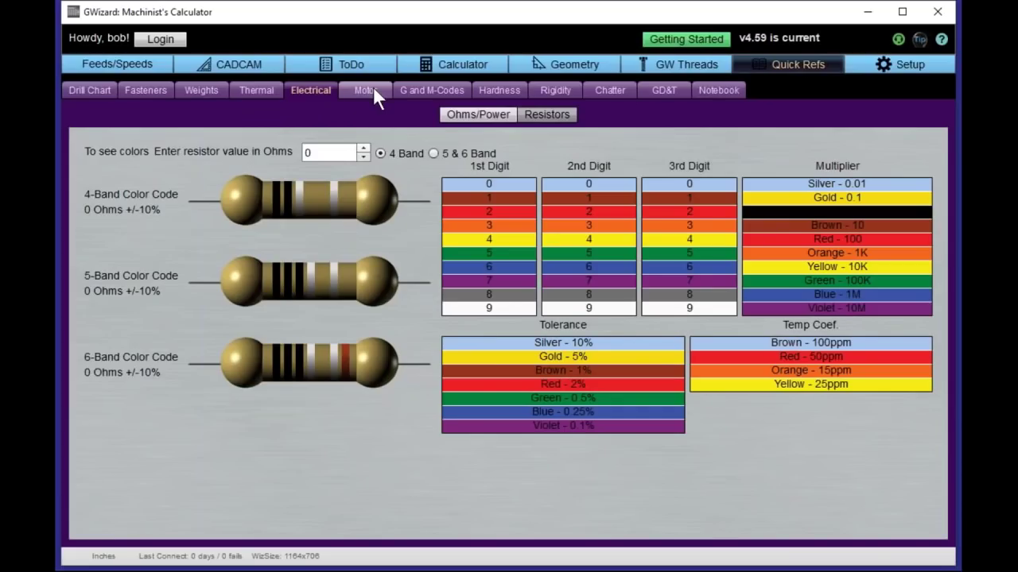
left_click(366, 91)
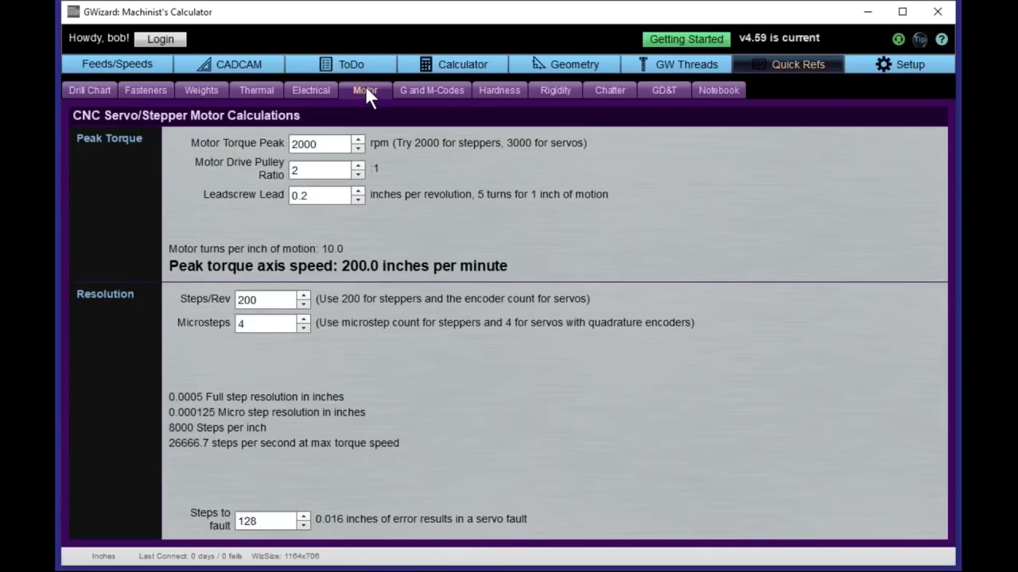
Step: View the G and M-code reference, the hardness conversion table, and the rigidity and chatter calculators
left_click(444, 89)
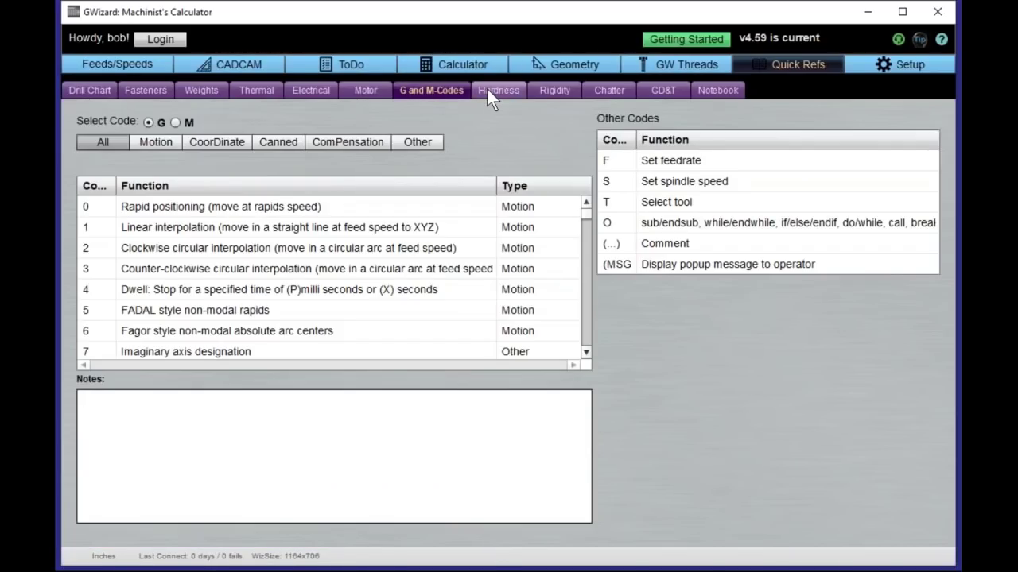
left_click(486, 89)
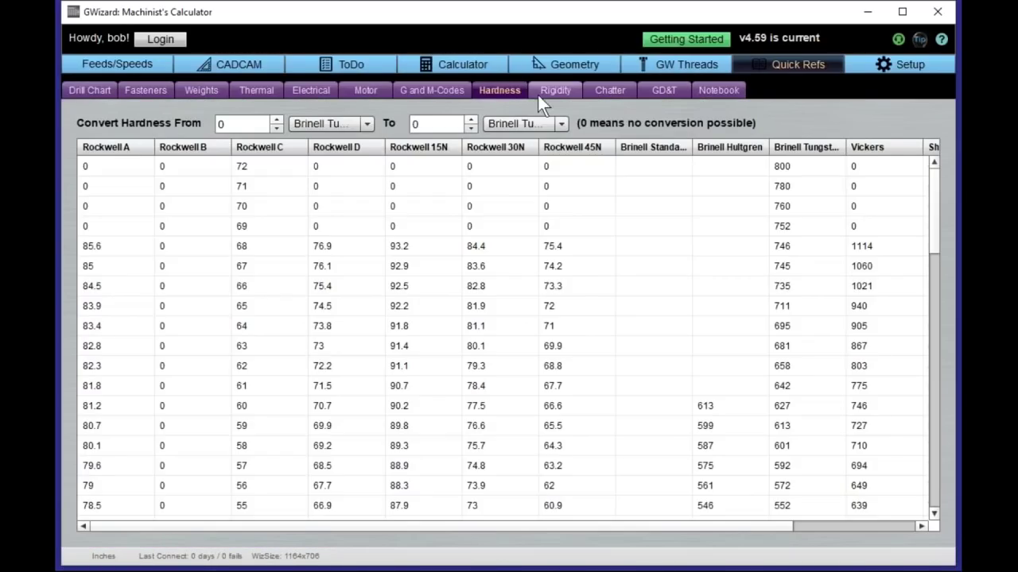
left_click(554, 91)
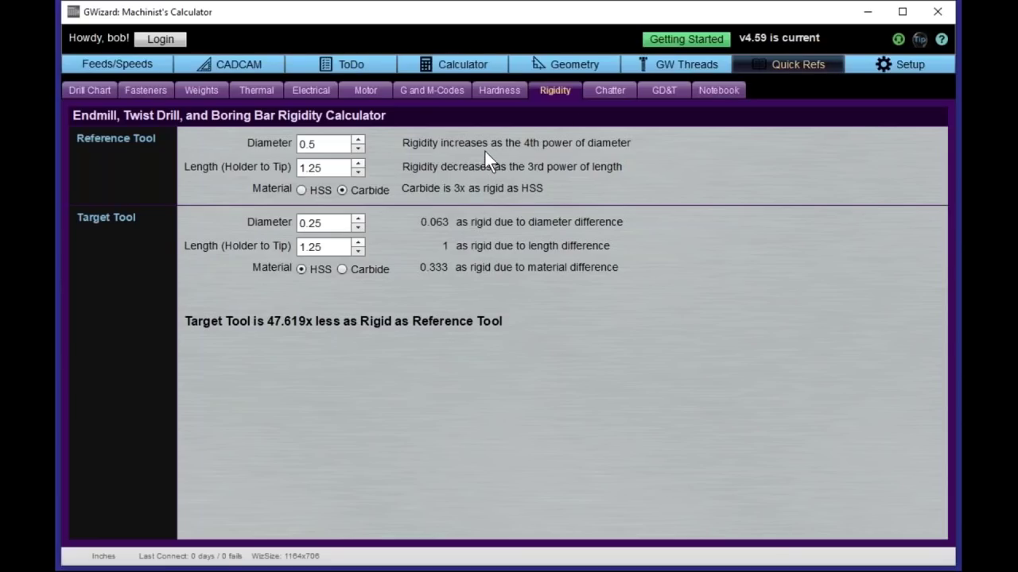
left_click(610, 91)
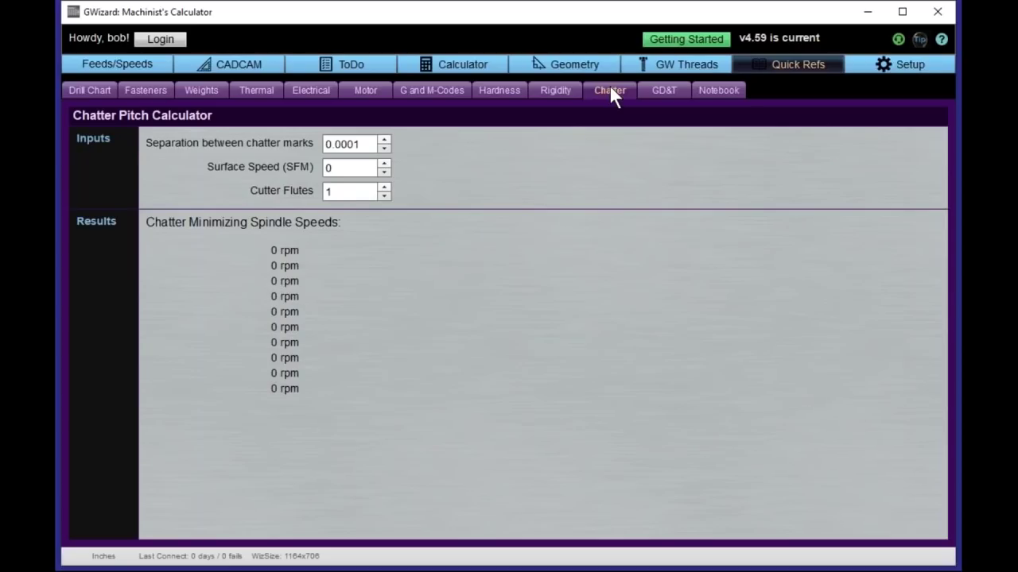
Step: Read through the geometric dimensioning and tolerancing reference, and view the notebook and the basic setup page with machine profiles
left_click(661, 93)
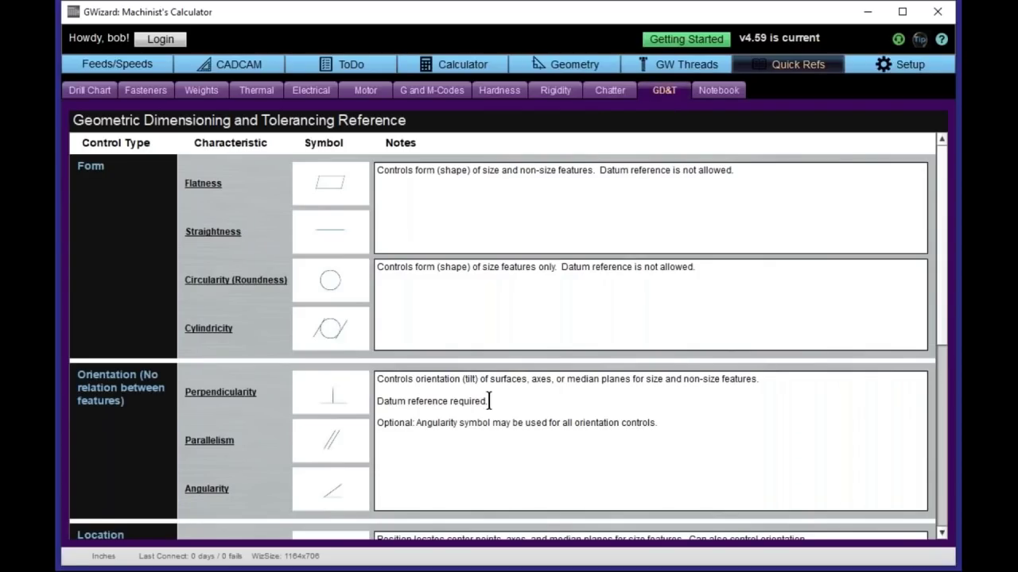
scroll(489, 448, "down", 5)
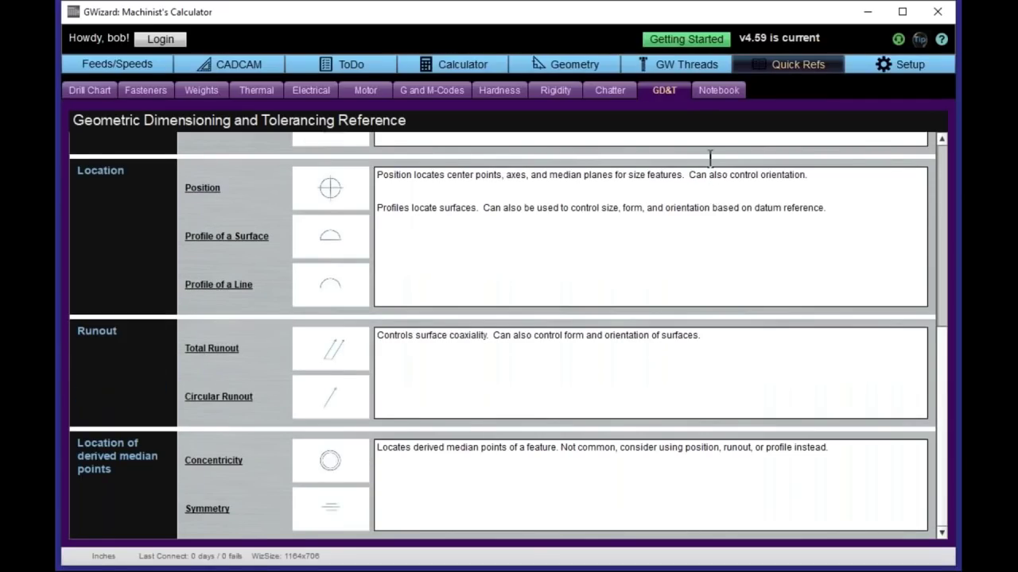
left_click(721, 89)
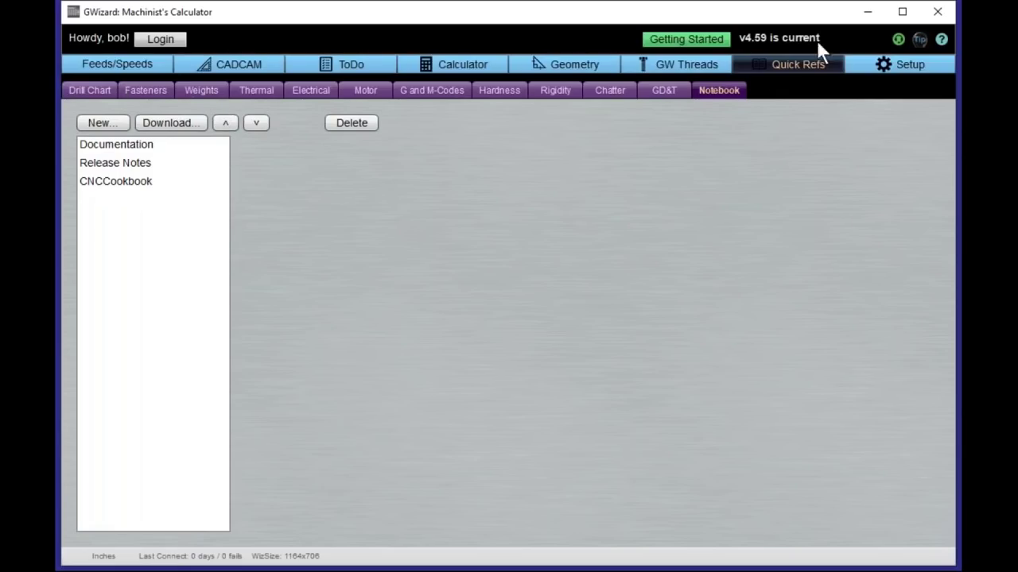
left_click(909, 57)
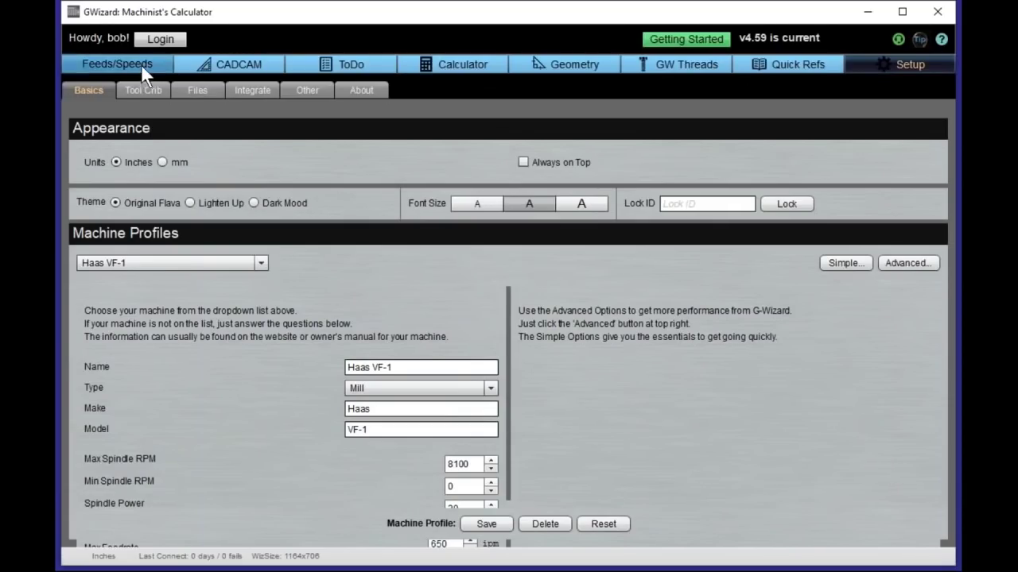
Step: Look over the tool crib, the full Getting Started list of tours and help resources, and the feeds and speeds calculator
left_click(138, 92)
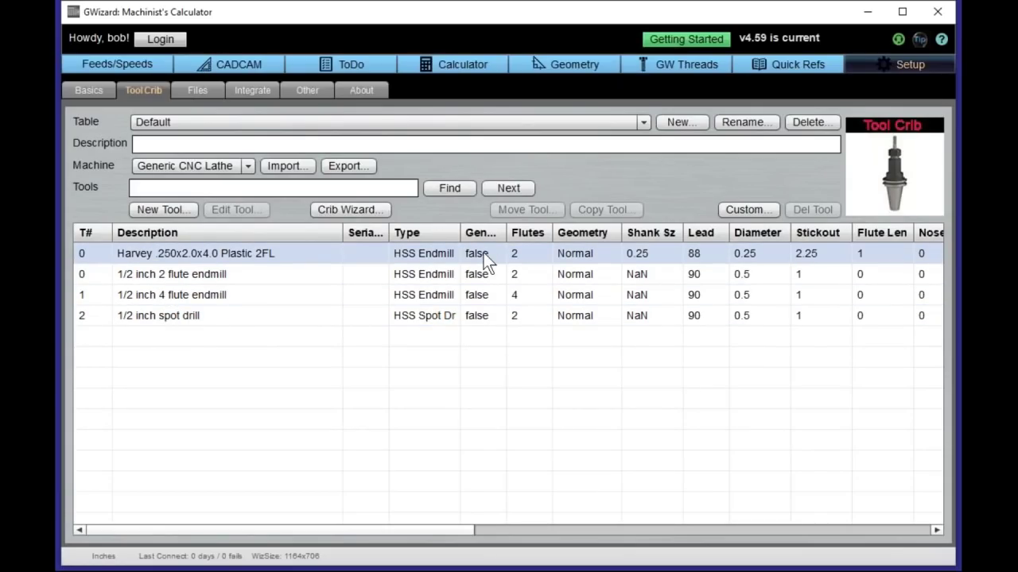
left_click(676, 37)
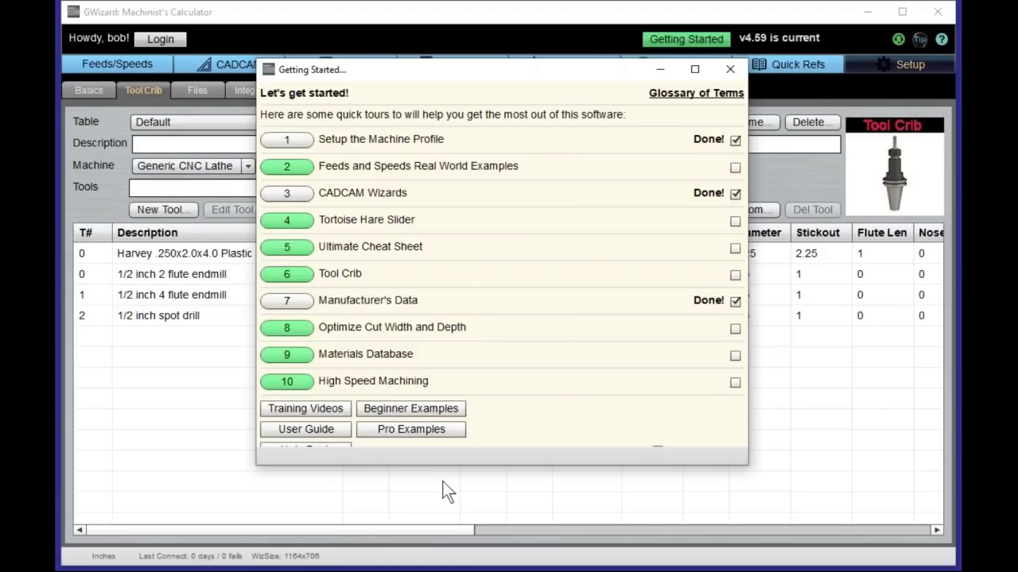
left_click_drag(445, 470, 442, 502)
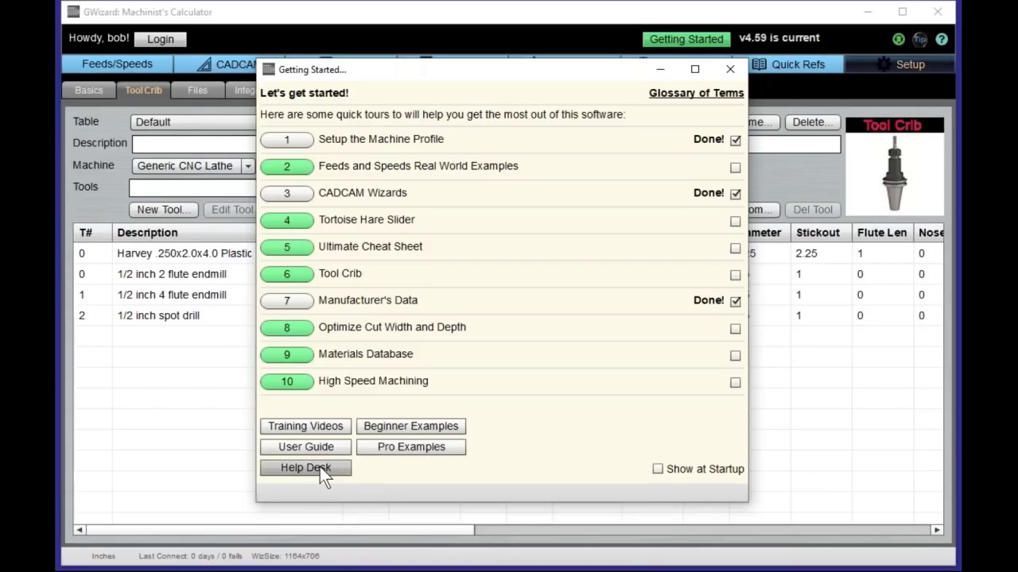
left_click(728, 70)
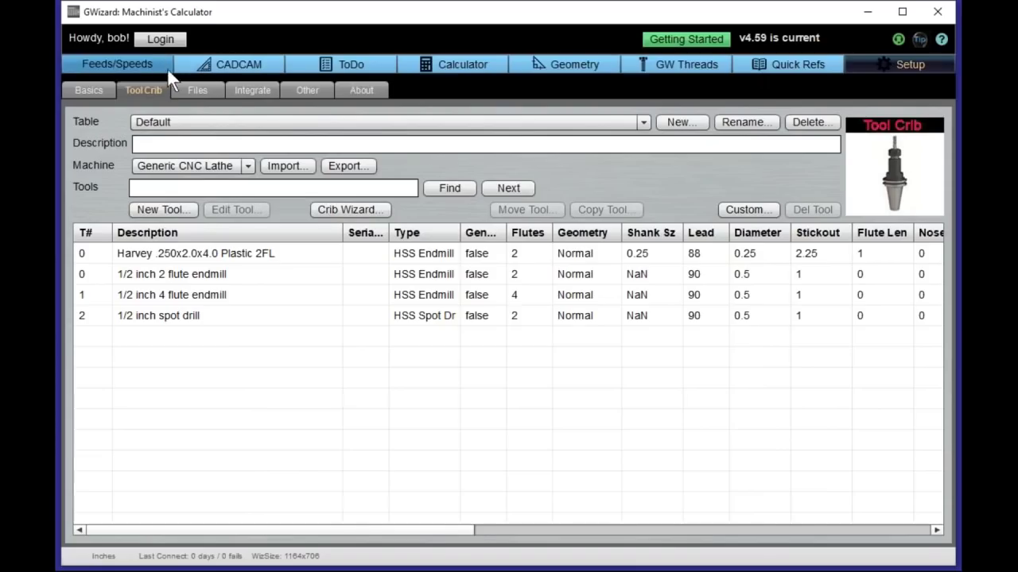
left_click(139, 63)
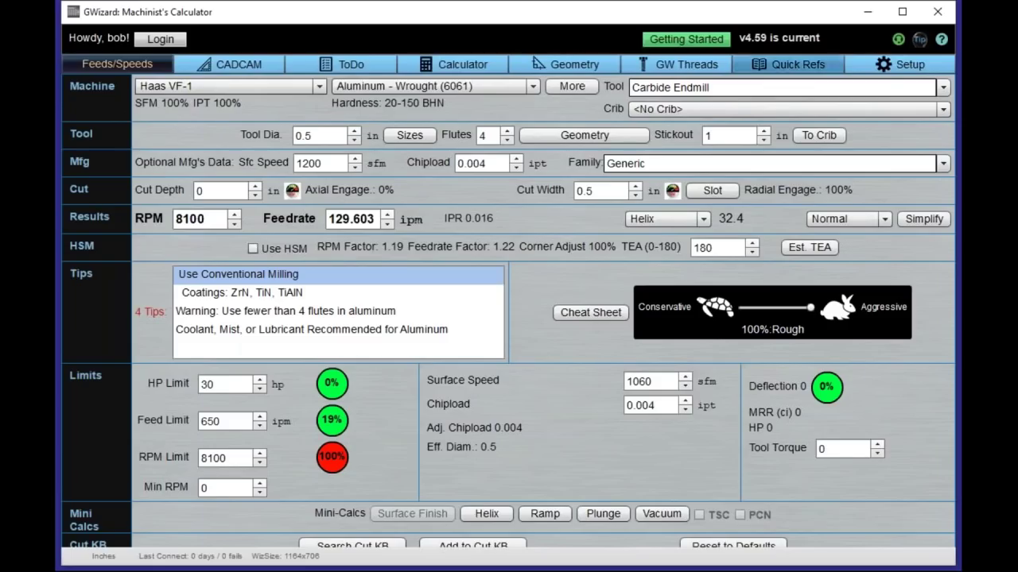
Step: In the CADCAM wizards, choose the Shapeoko3 DWP611 as the machine
left_click(244, 65)
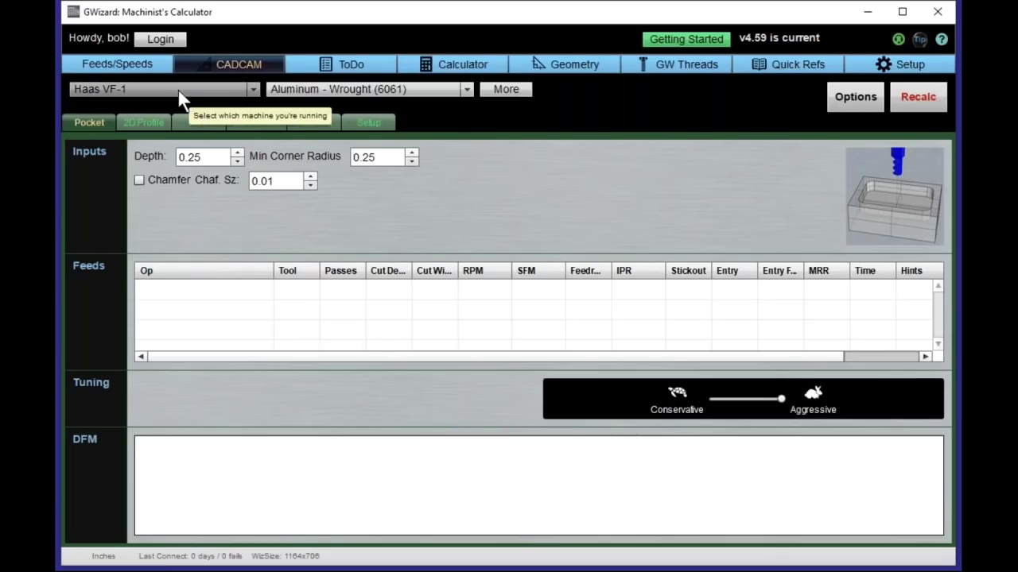
left_click(250, 88)
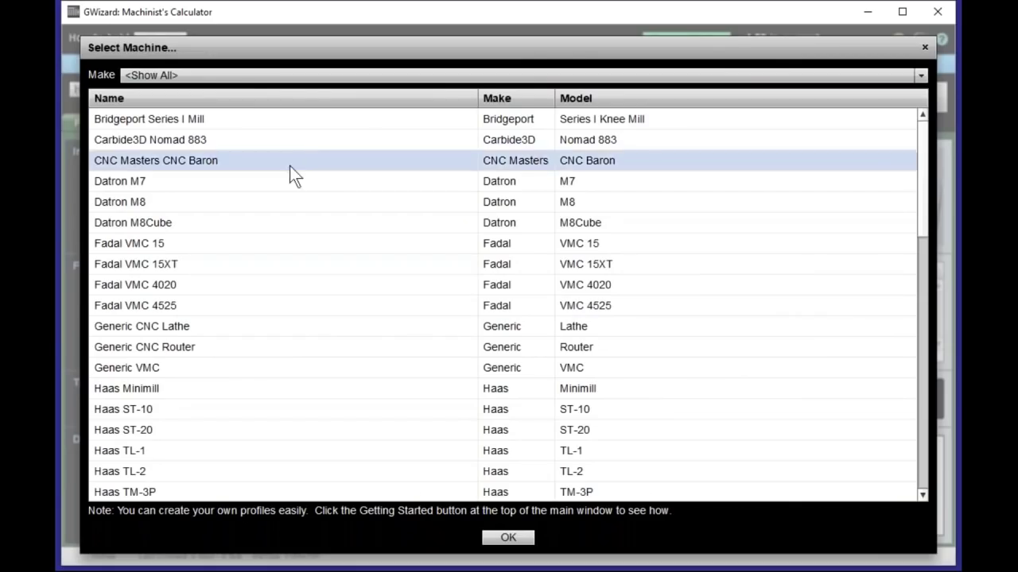
scroll(349, 261, "down", 4)
scroll(352, 262, "down", 5)
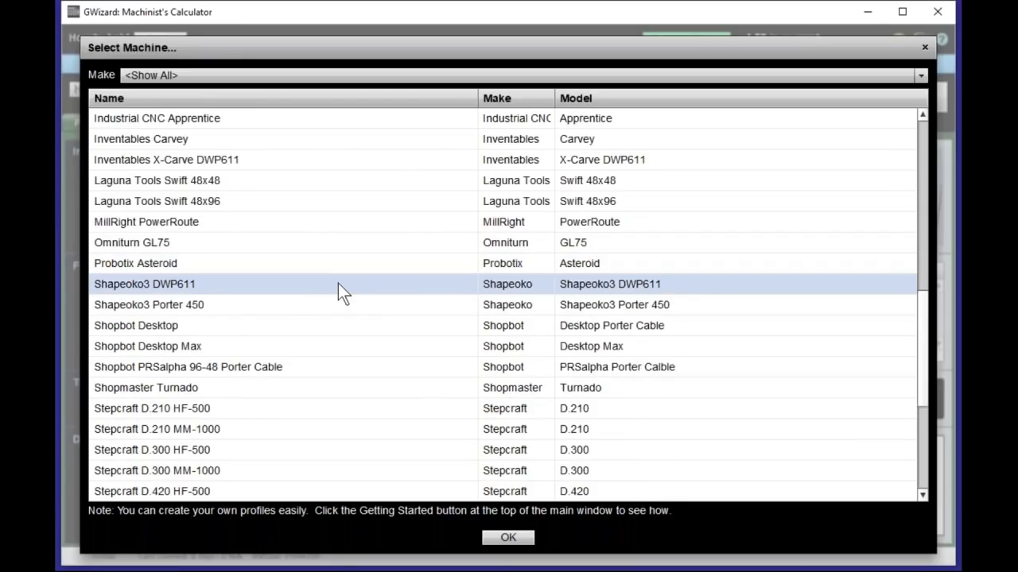
left_click(338, 283)
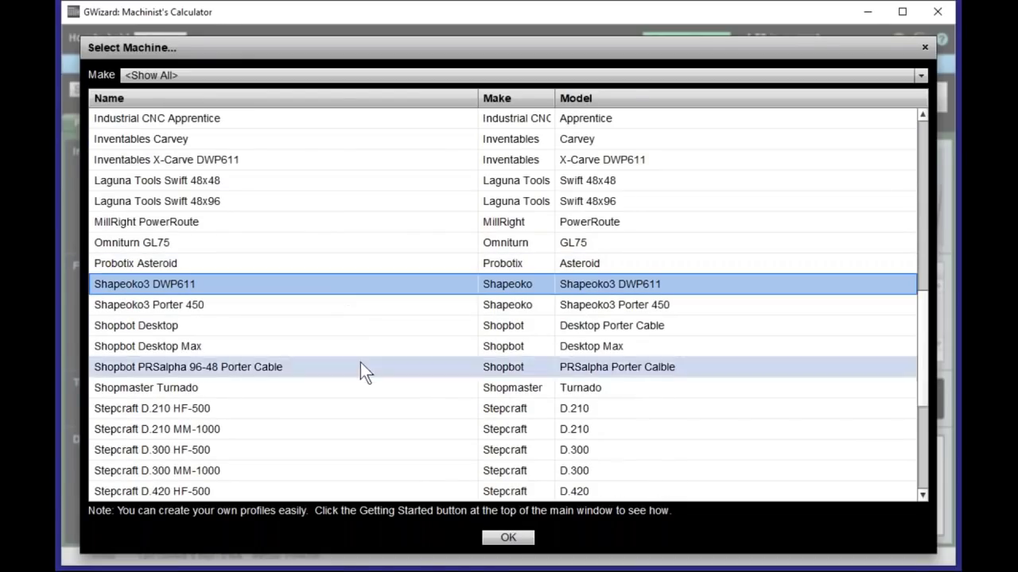
left_click(510, 536)
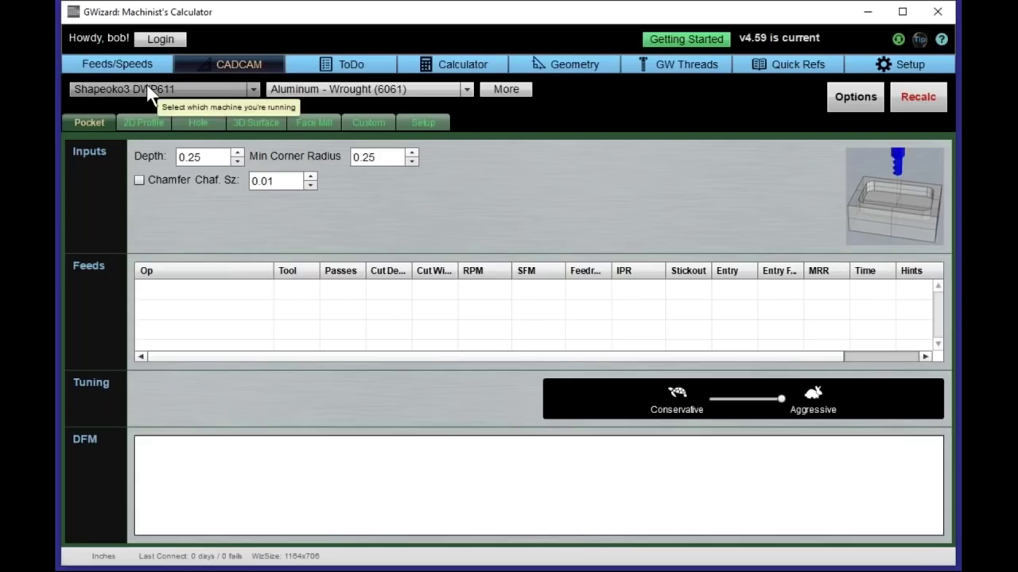
Step: Set the workpiece material to Wood: Plywood for the CADCAM wizards
left_click(364, 85)
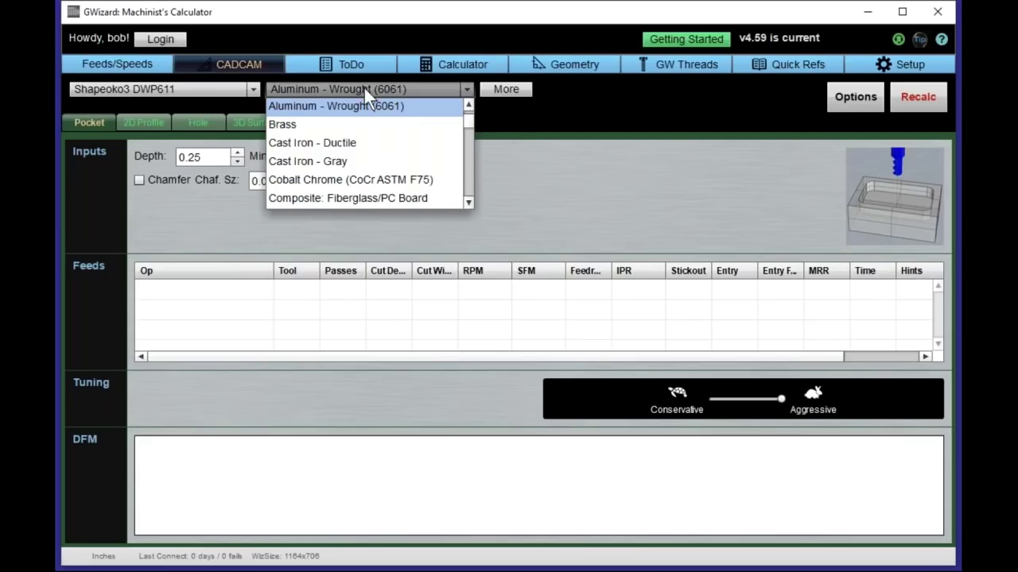
scroll(367, 130, "down", 5)
scroll(367, 130, "down", 5)
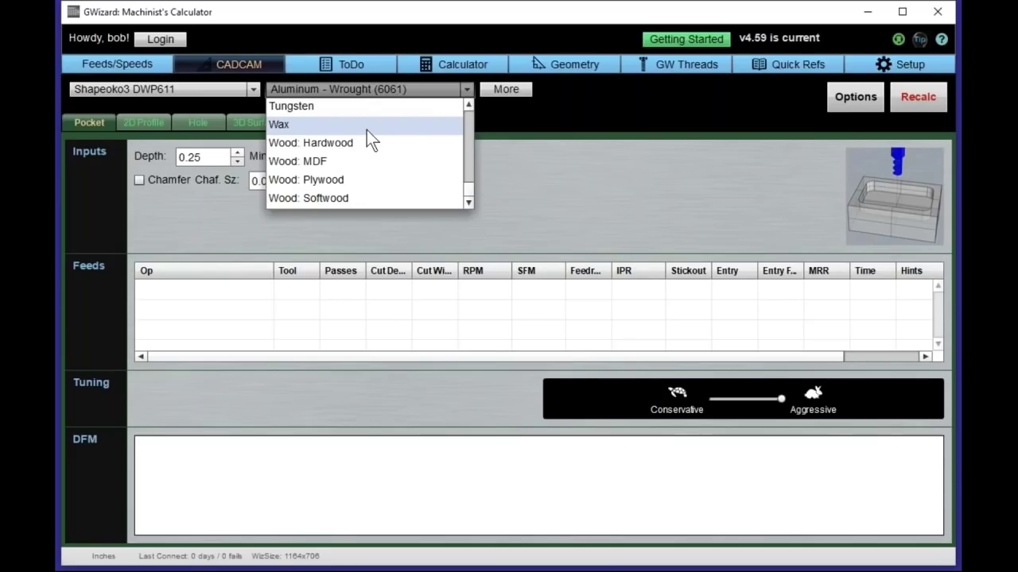
left_click(354, 179)
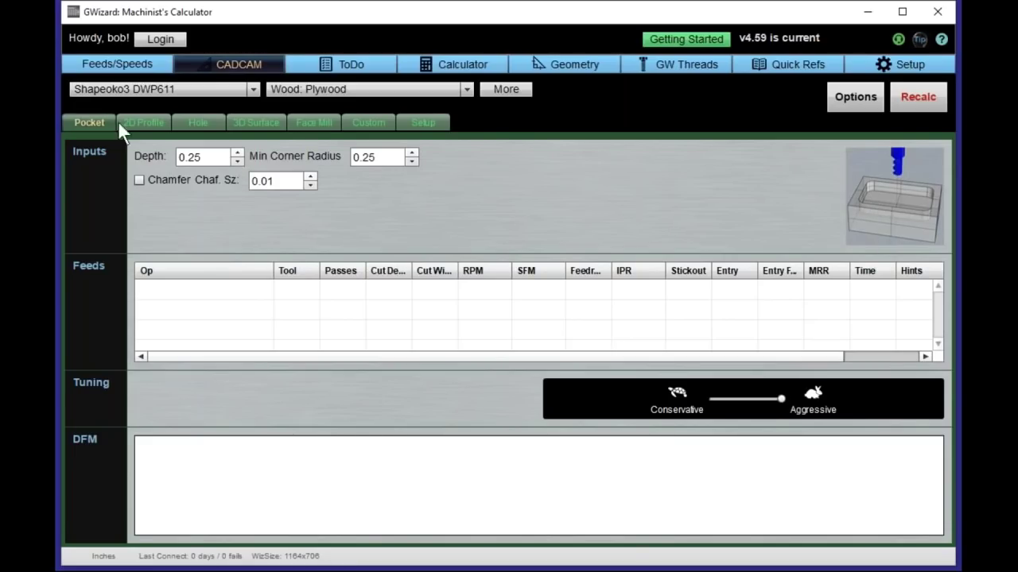
Step: View the inputs of the 2D Profile, Hole, 3D Surface and Face Mill wizards, and return to the Pocket wizard
left_click(144, 124)
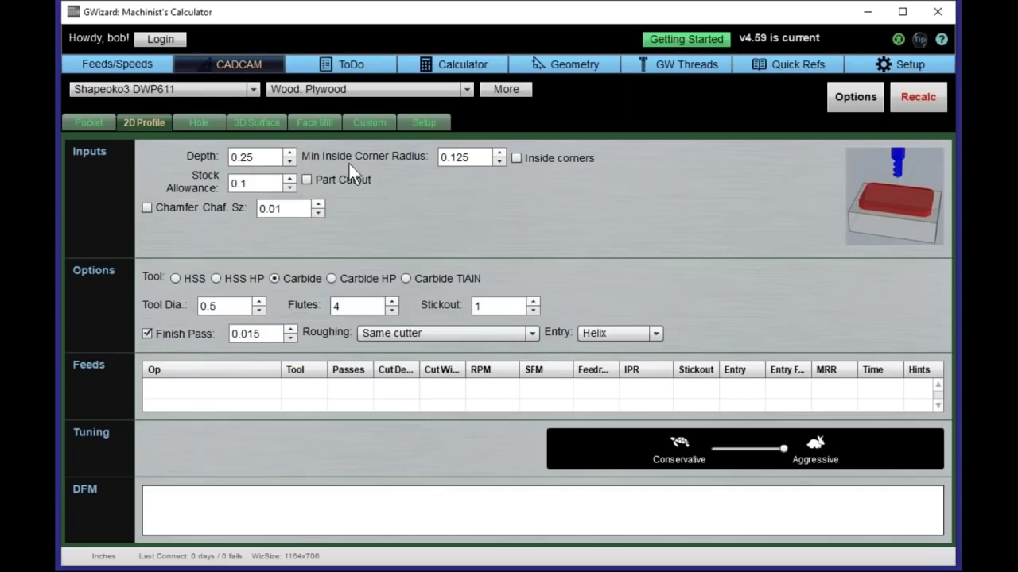
left_click(206, 124)
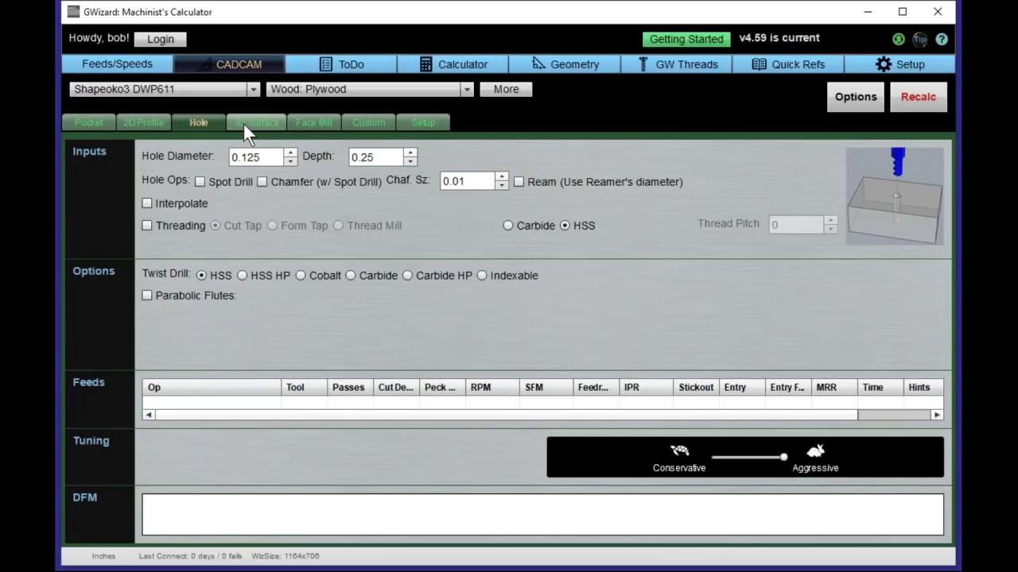
left_click(247, 123)
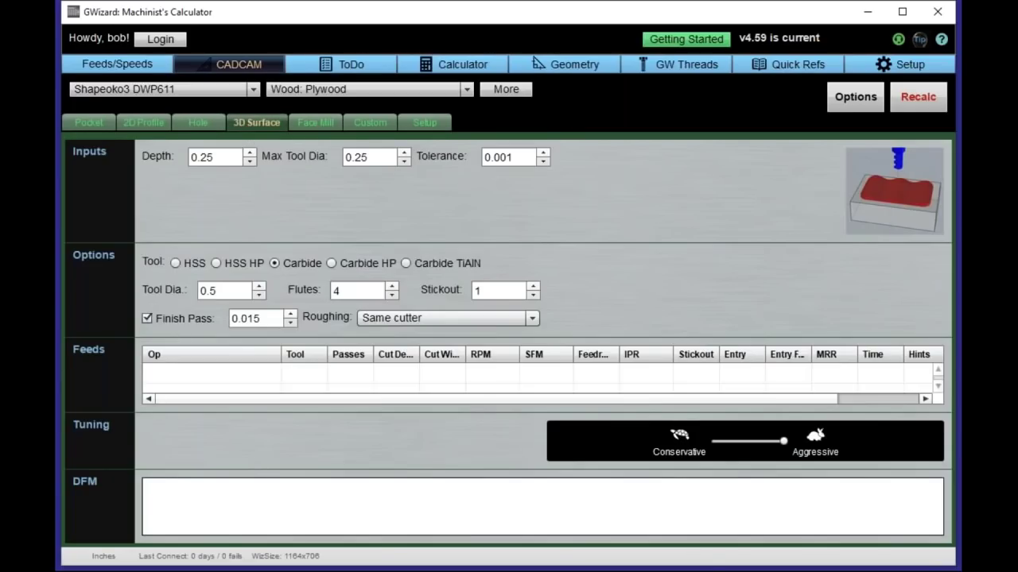
left_click(315, 125)
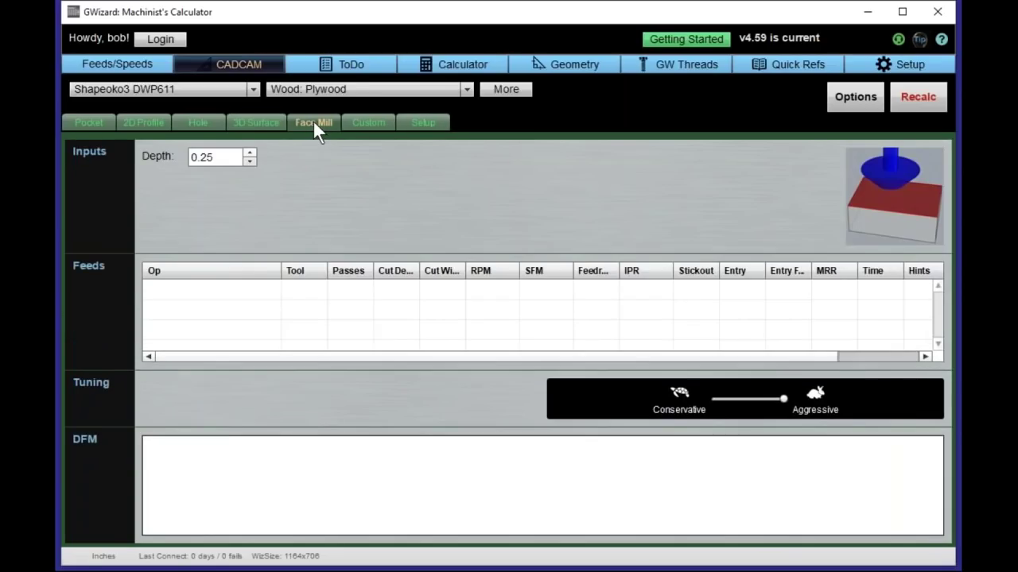
left_click(80, 124)
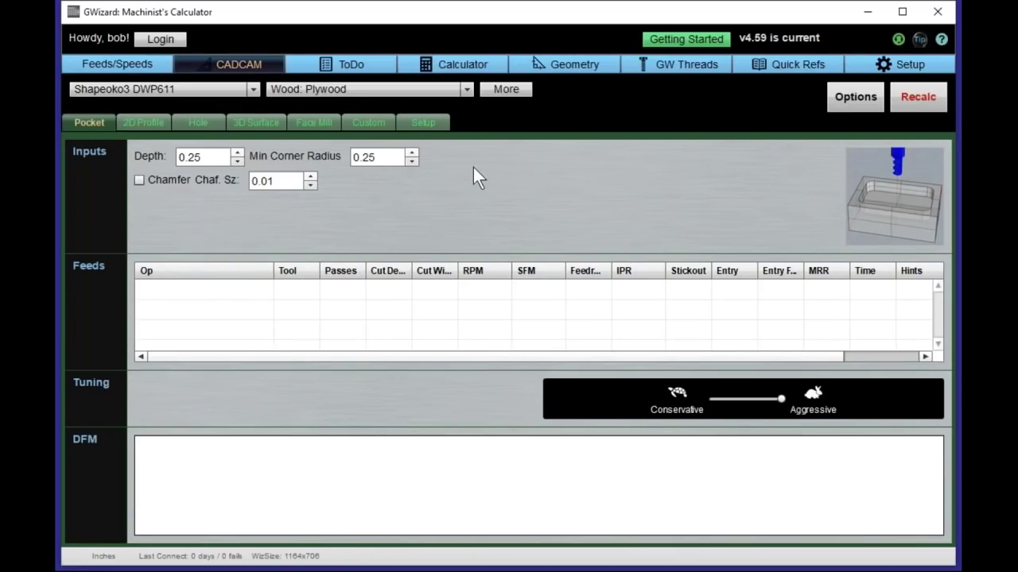
Step: In the 2D Profile wizard, set the depth to 0.6 and enable inside corners
left_click(145, 128)
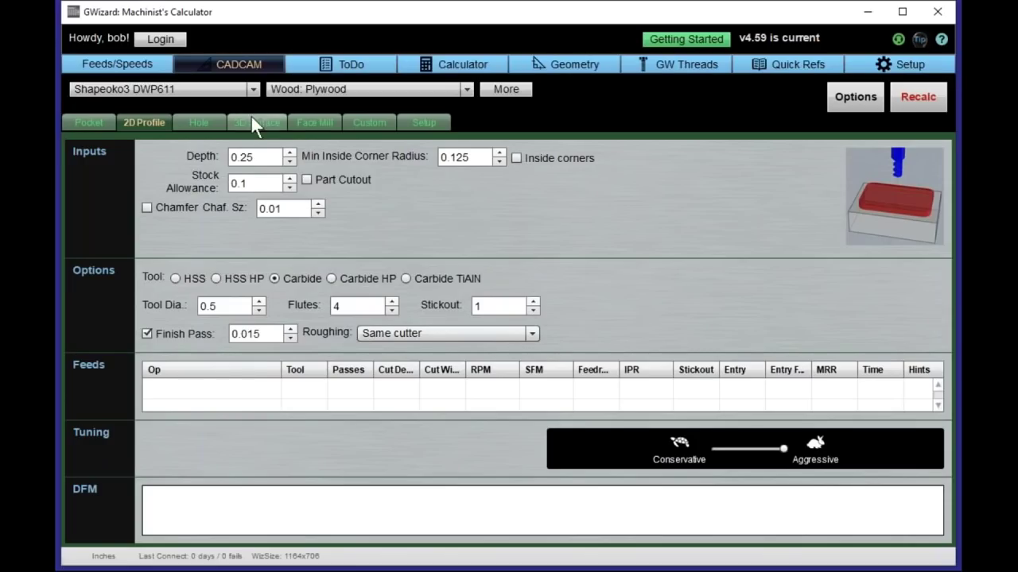
left_click(262, 158)
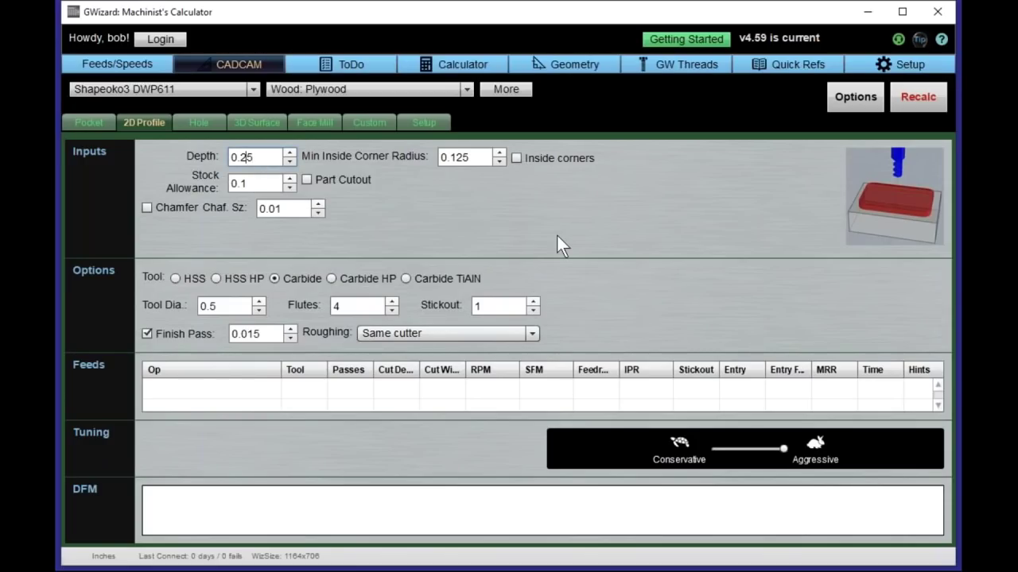
key("BackSpace")
key("BackSpace")
key("BackSpace")
key("BackSpace")
type("0.1")
key("BackSpace")
type("6")
left_click(517, 158)
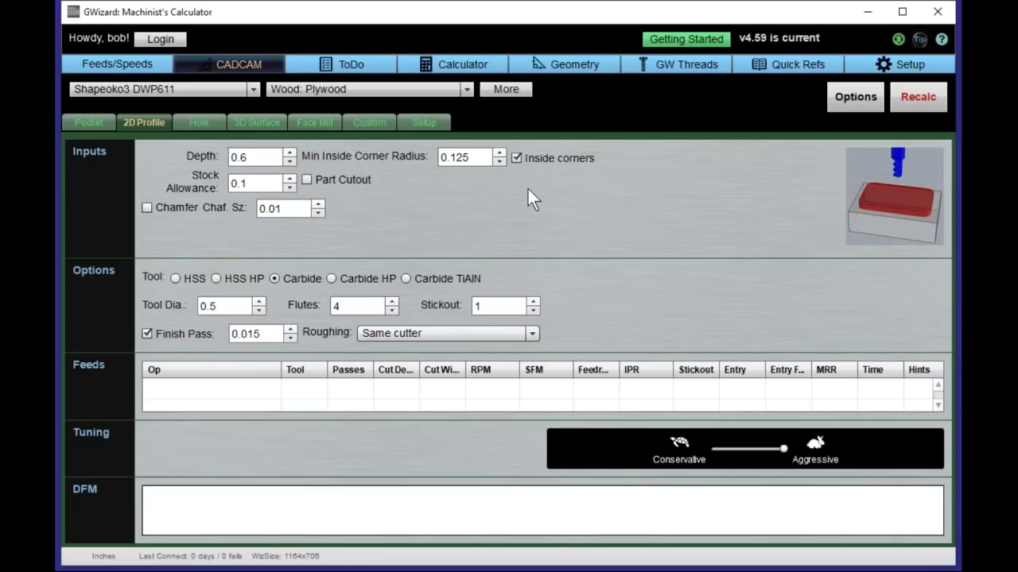
Step: Set the profile's stock allowance to 0.5, mark it as a part cutout, and recalculate the feeds
left_click(254, 181)
key("BackSpace")
type("5")
left_click(309, 180)
left_click(931, 94)
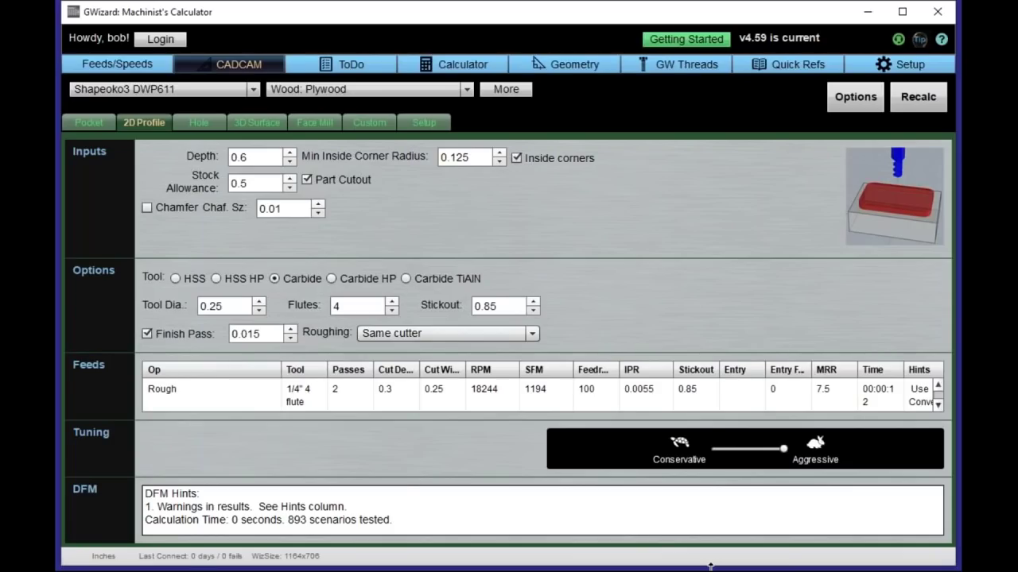
Step: Enlarge the window to read the profile's feeds results, and load the Rough operation into the feeds and speeds calculator
left_click_drag(710, 566, 710, 571)
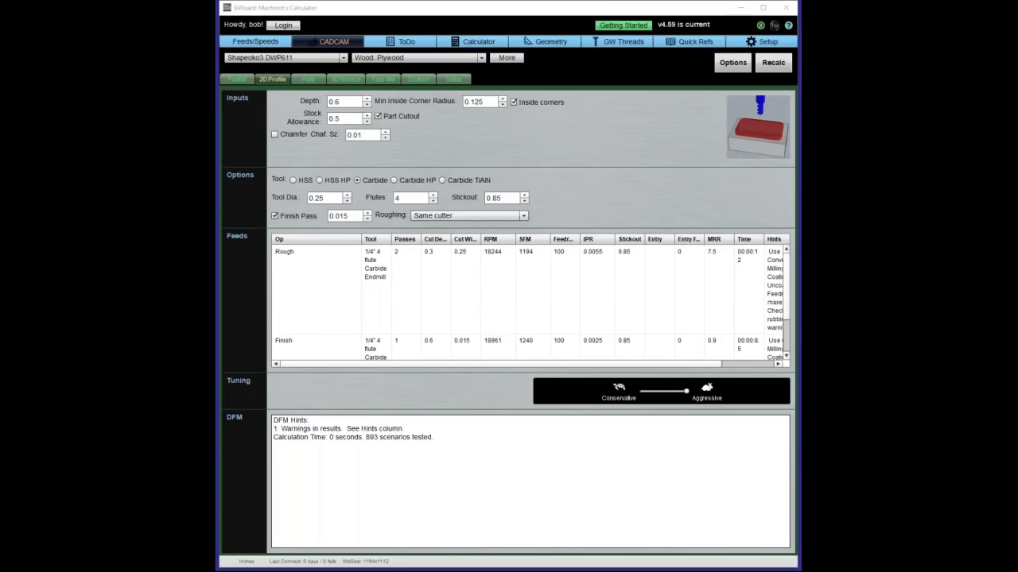
left_click(305, 263)
scroll(470, 271, "down", 1)
scroll(472, 280, "up", 1)
left_click(328, 283)
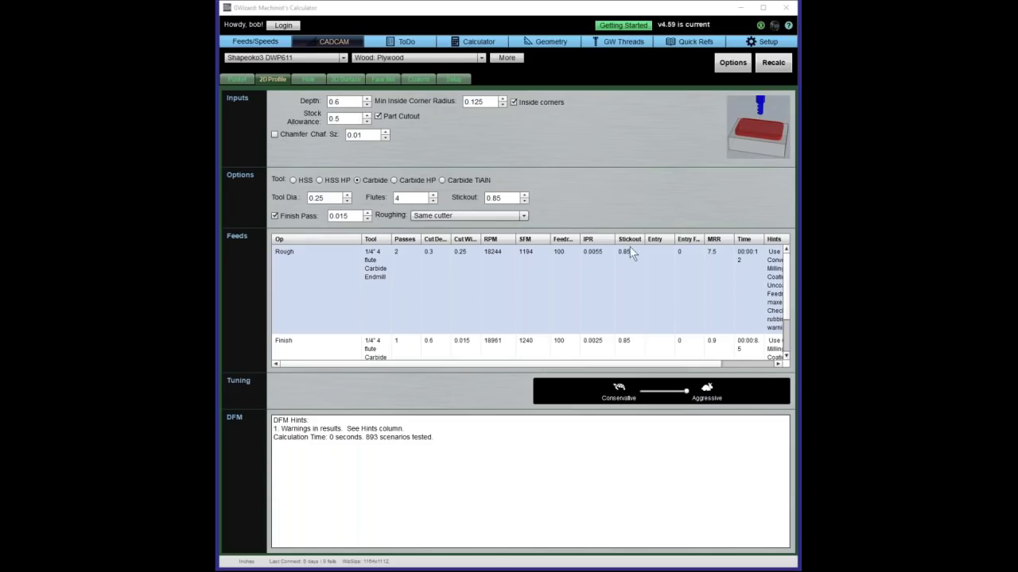
double_click(328, 271)
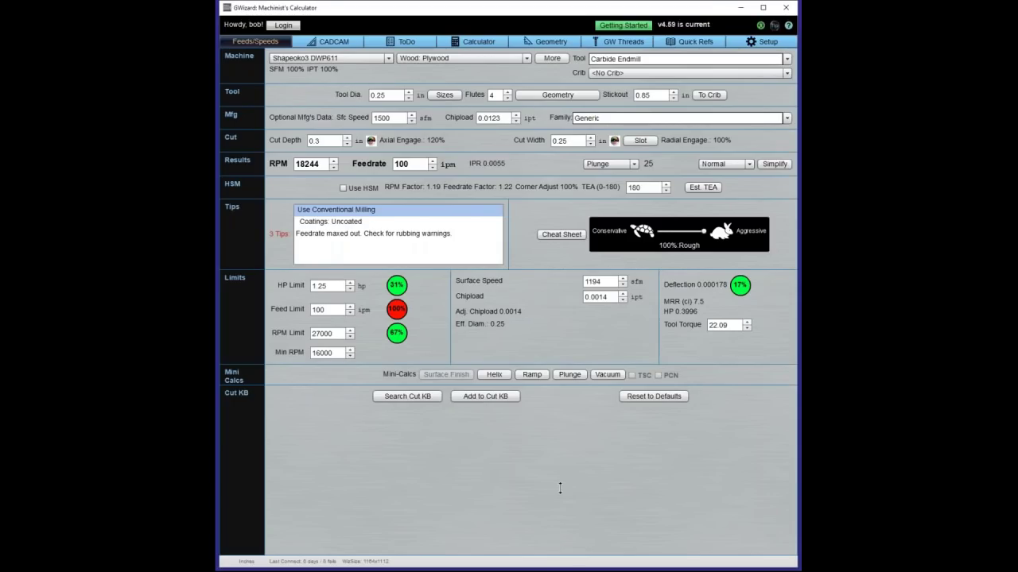
left_click_drag(559, 488, 560, 433)
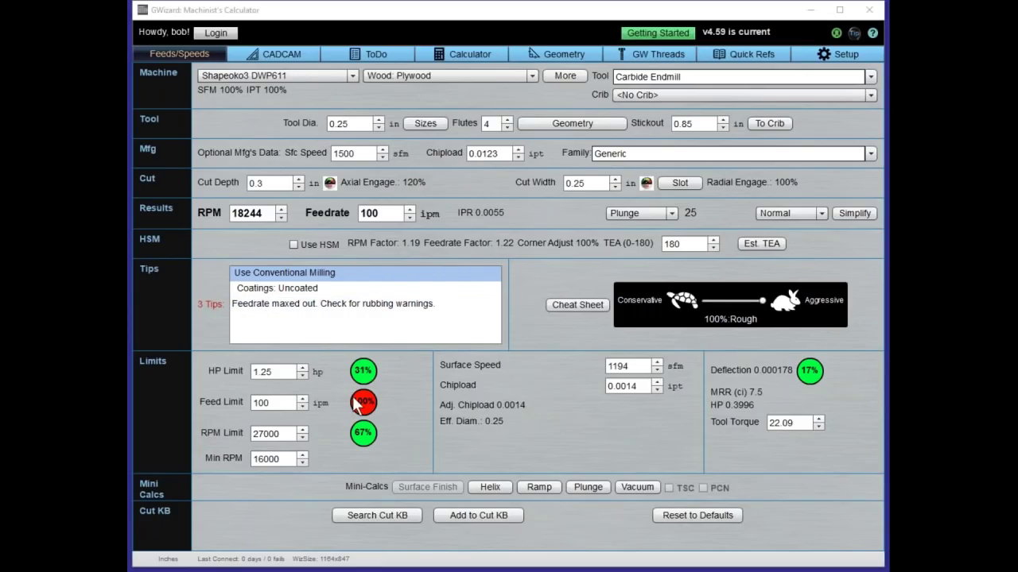
Step: Override the machine limits with a feed limit of 400 ipm and a horsepower limit of 5 hp
left_click(260, 403)
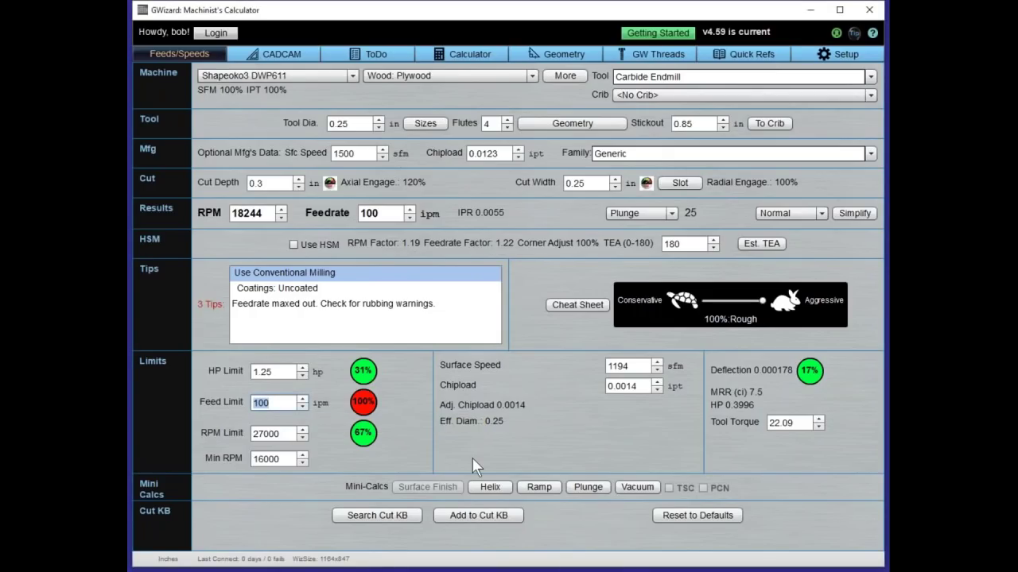
key("Home")
key("Delete")
type("4")
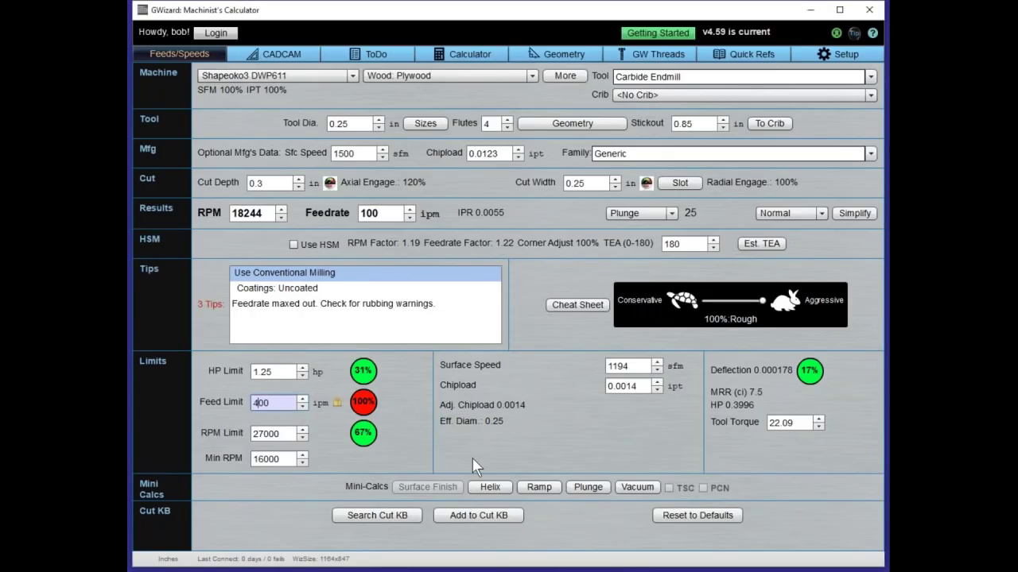
key("Return")
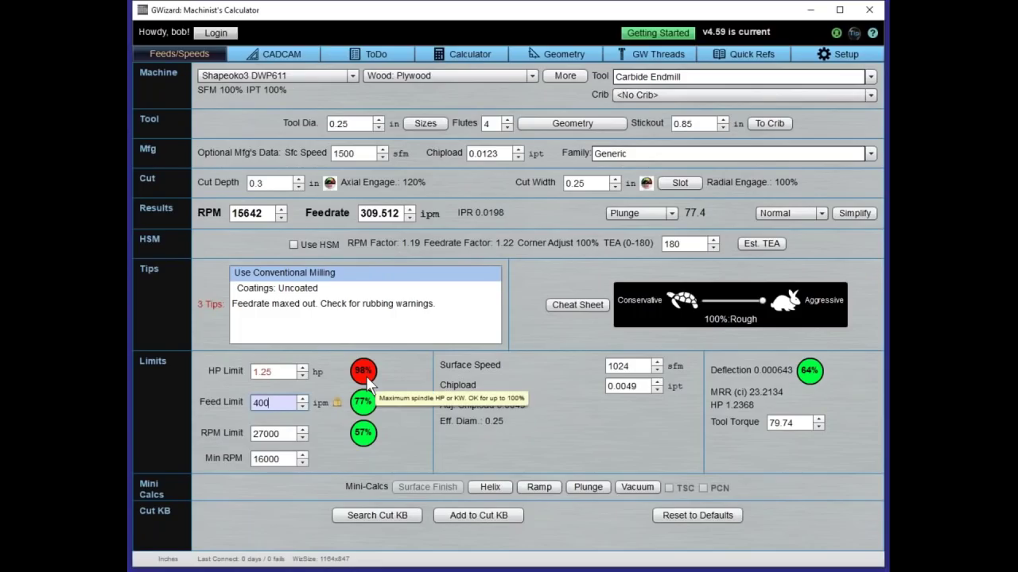
left_click(274, 371)
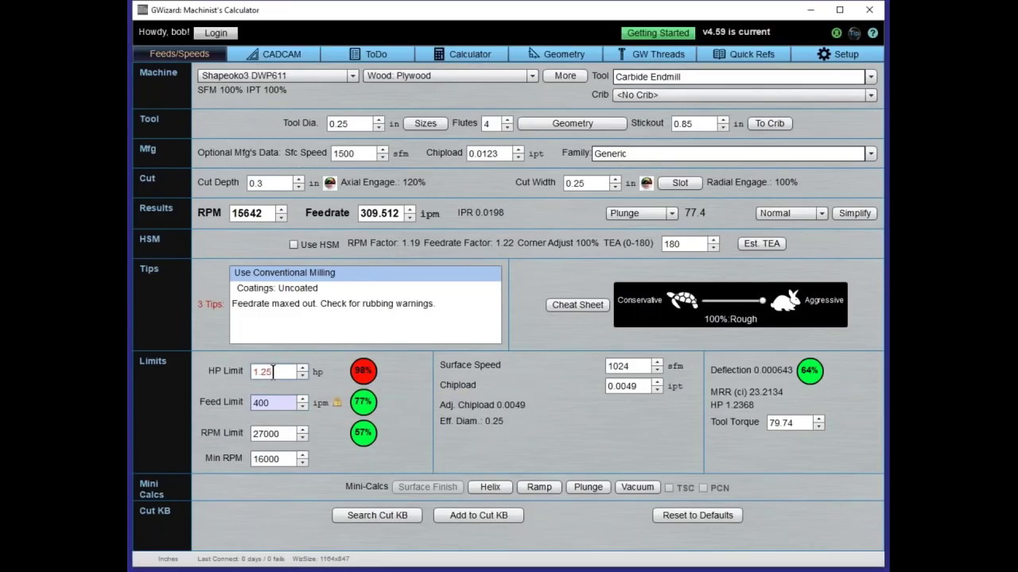
left_click_drag(274, 372, 213, 371)
type("5")
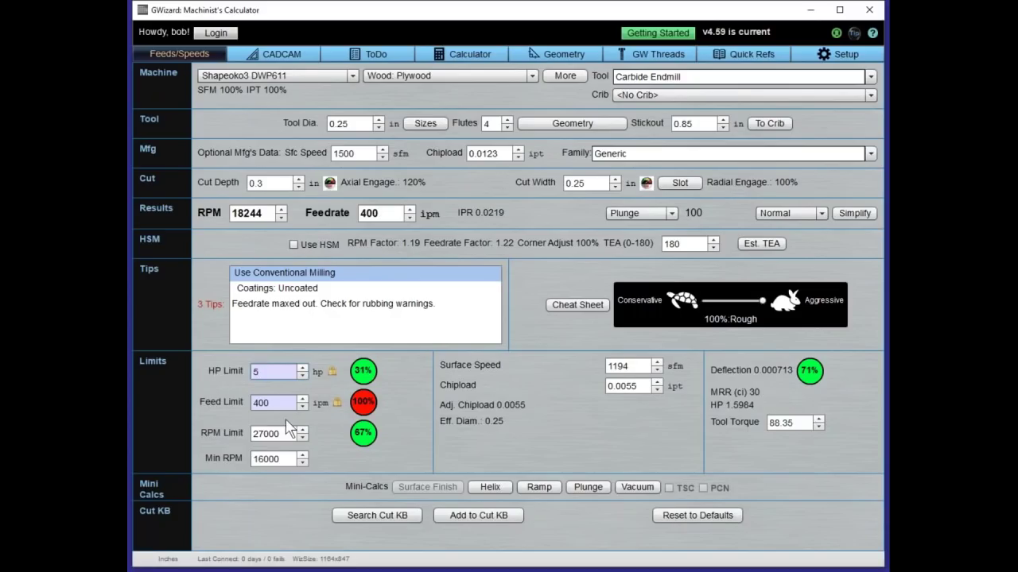
Step: Release the feed and horsepower limit overrides so both use the machine profile's values
left_click(336, 404)
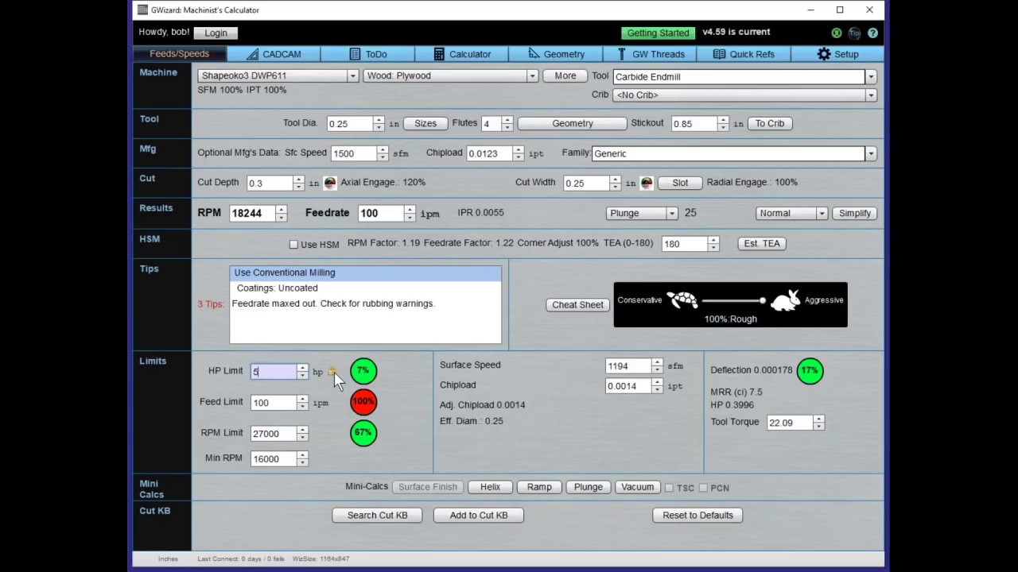
left_click(334, 372)
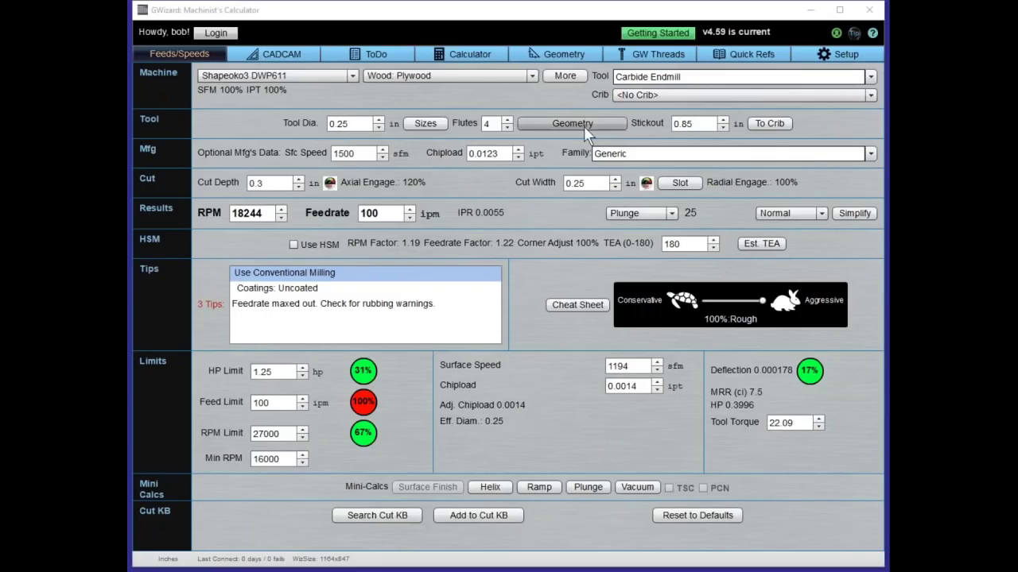
Step: Change the machine profile to Haas VF-2 and the workpiece material to Aluminum - Wrought (6061)
left_click(265, 73)
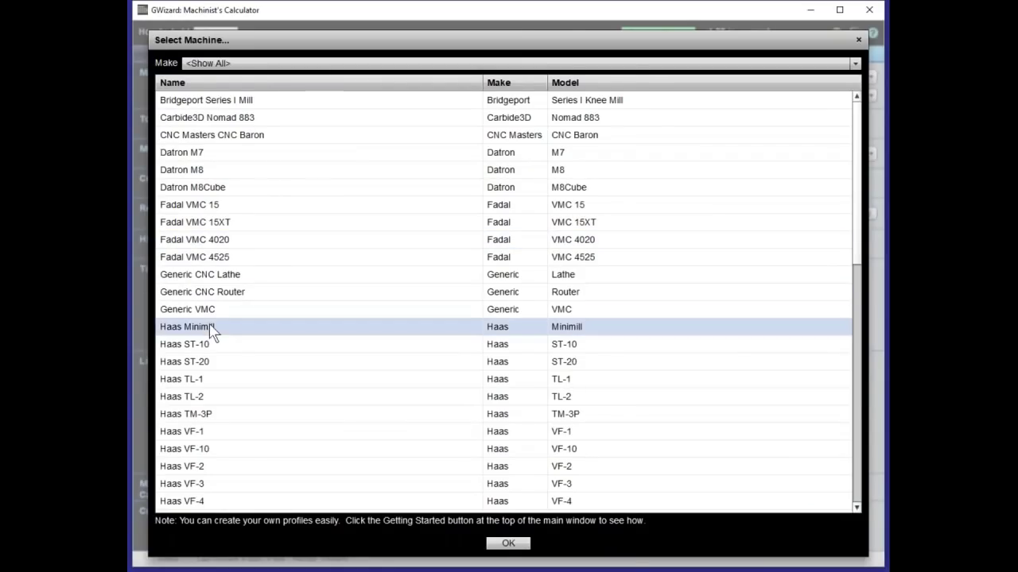
left_click(193, 468)
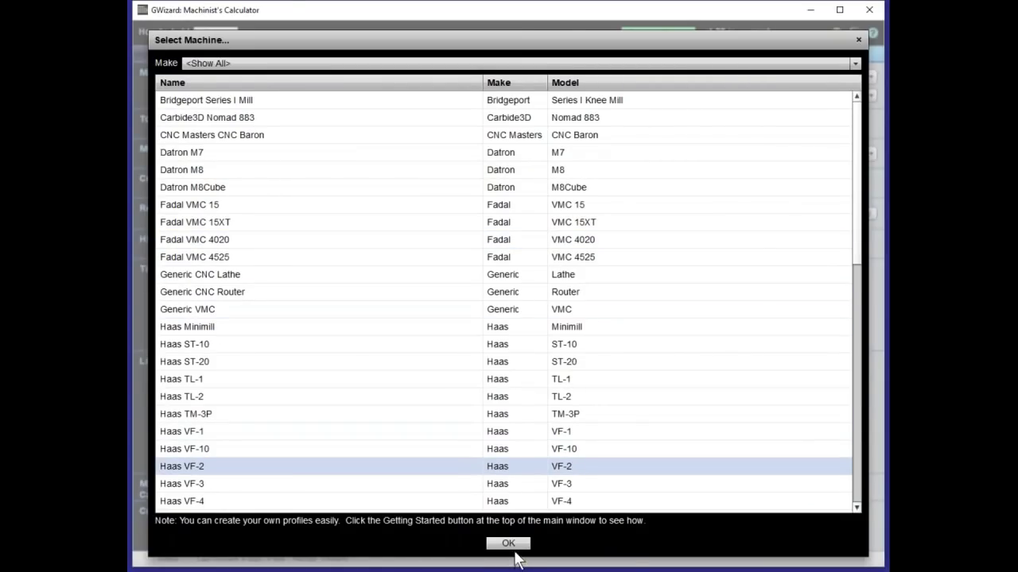
left_click(509, 545)
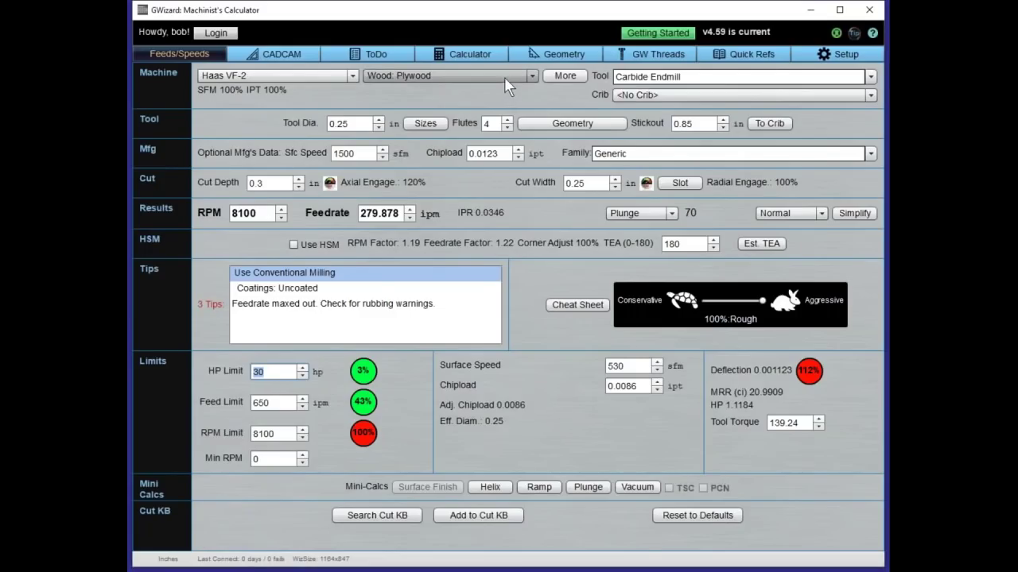
left_click(504, 75)
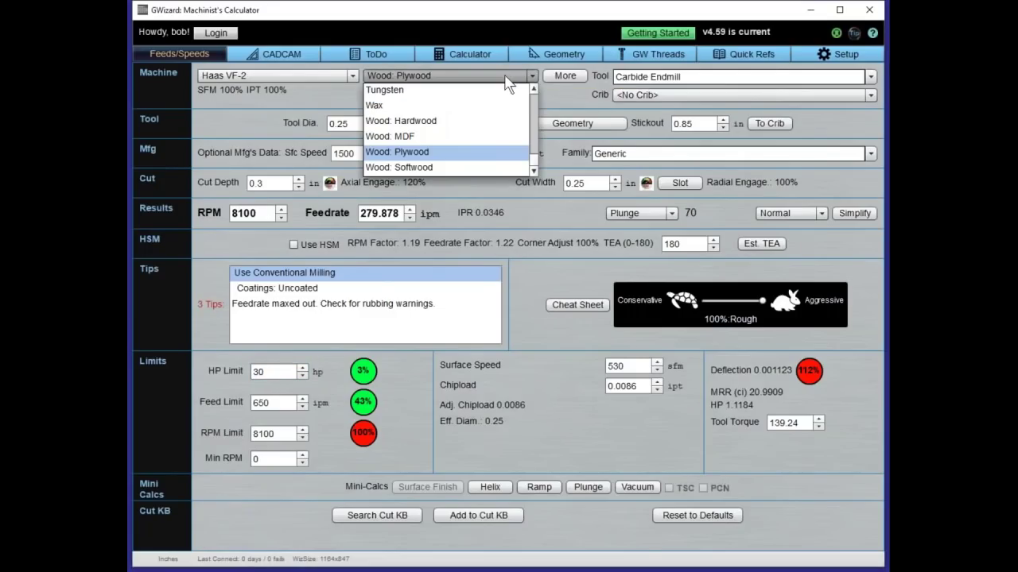
scroll(473, 115, "up", 5)
scroll(471, 120, "up", 3)
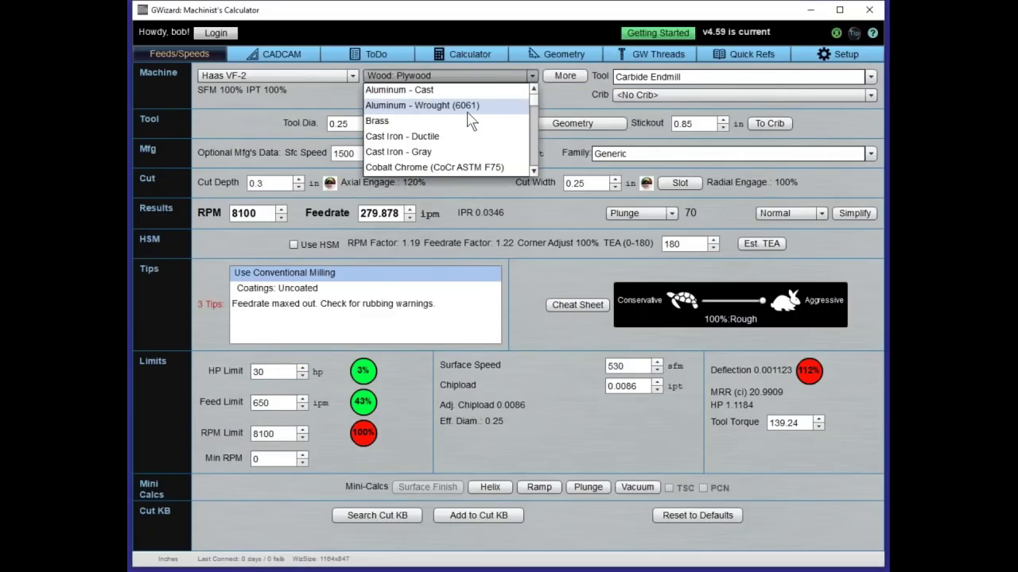
left_click(445, 105)
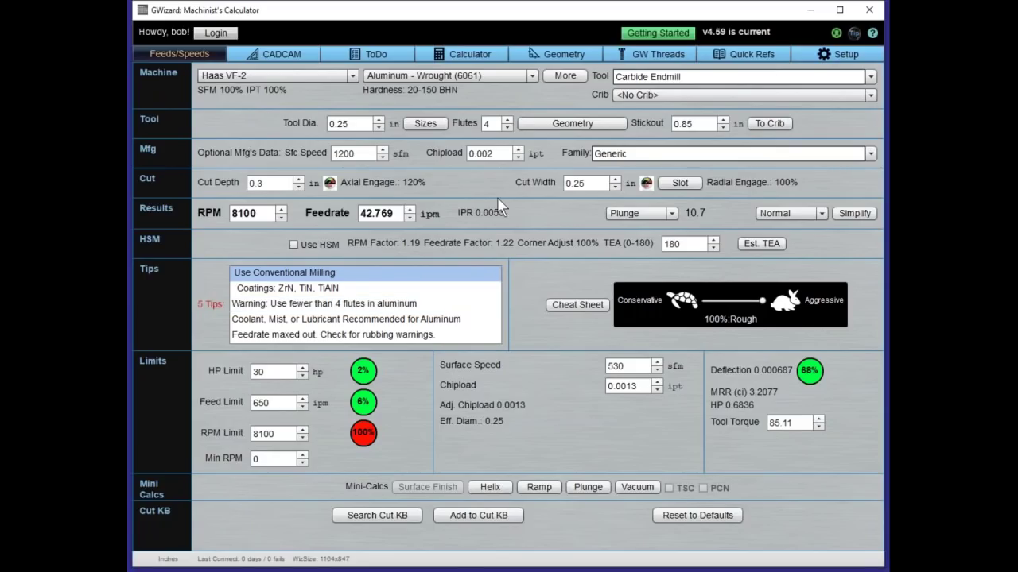
Step: Reduce the tool to 3 flutes and override the machine's RPM limit with 10000
left_click(505, 127)
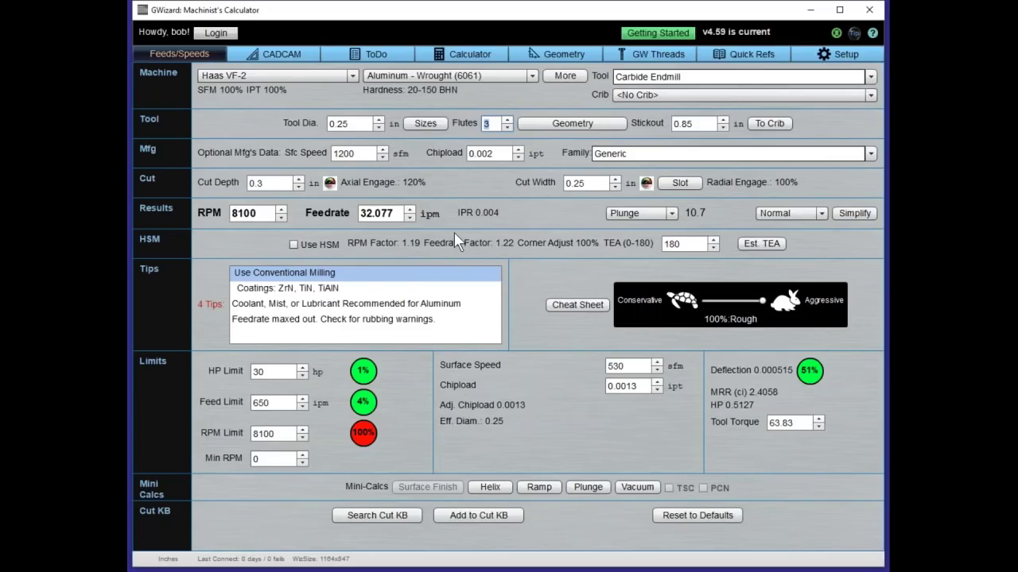
double_click(263, 434)
type("10000")
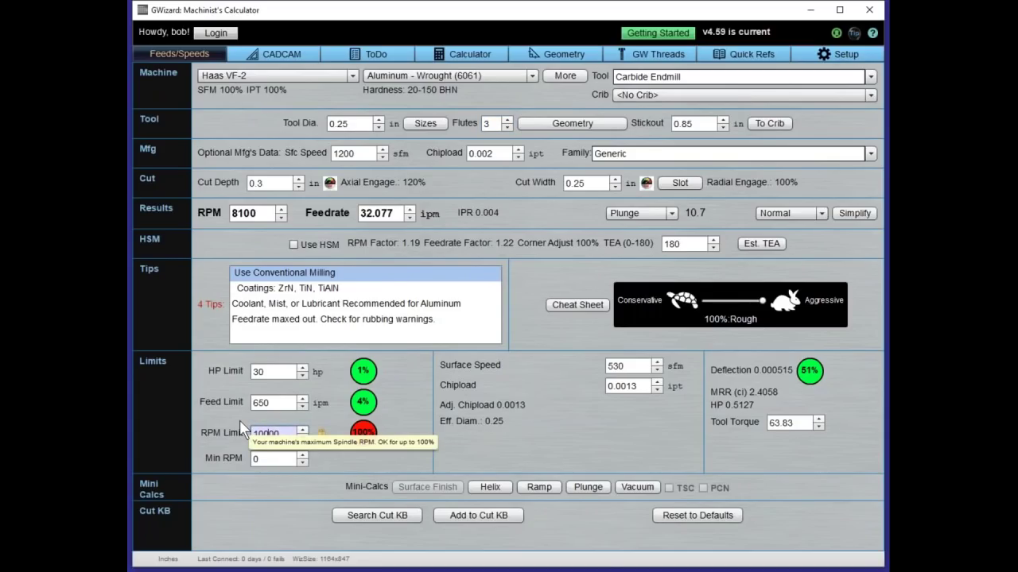
key("Return")
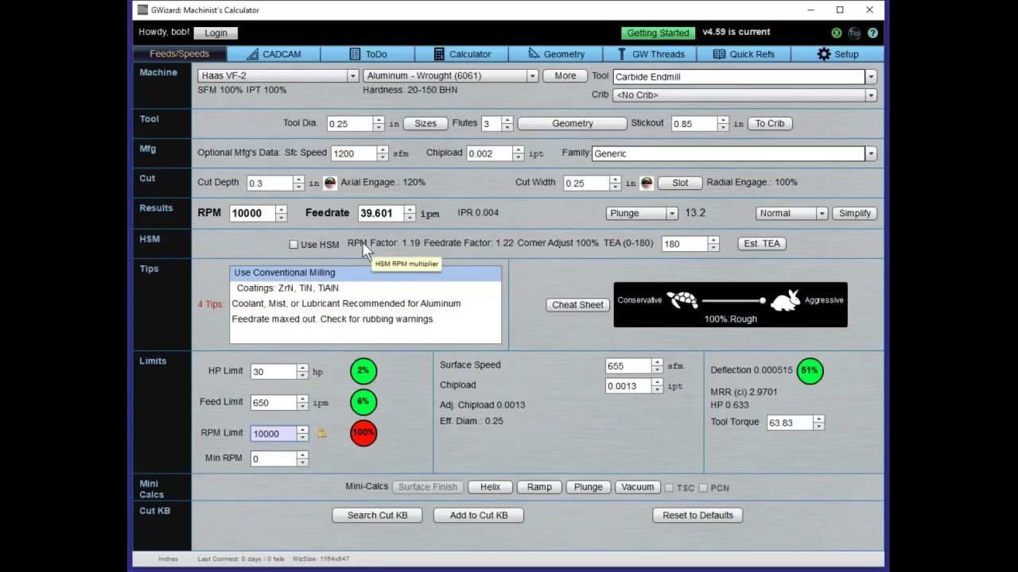
Step: Try the calculation with HSM enabled and switch HSM back off
left_click(292, 245)
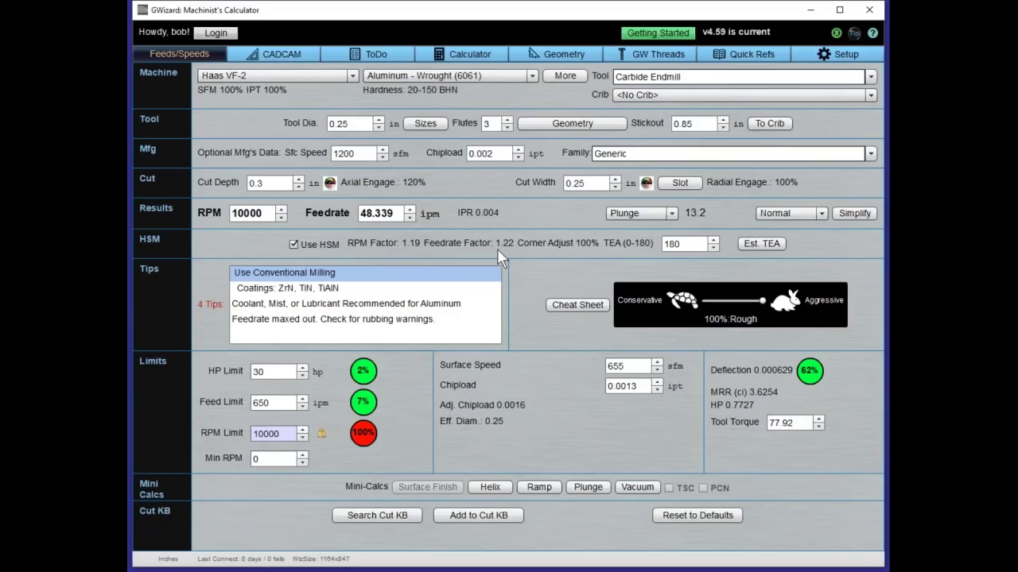
left_click(294, 245)
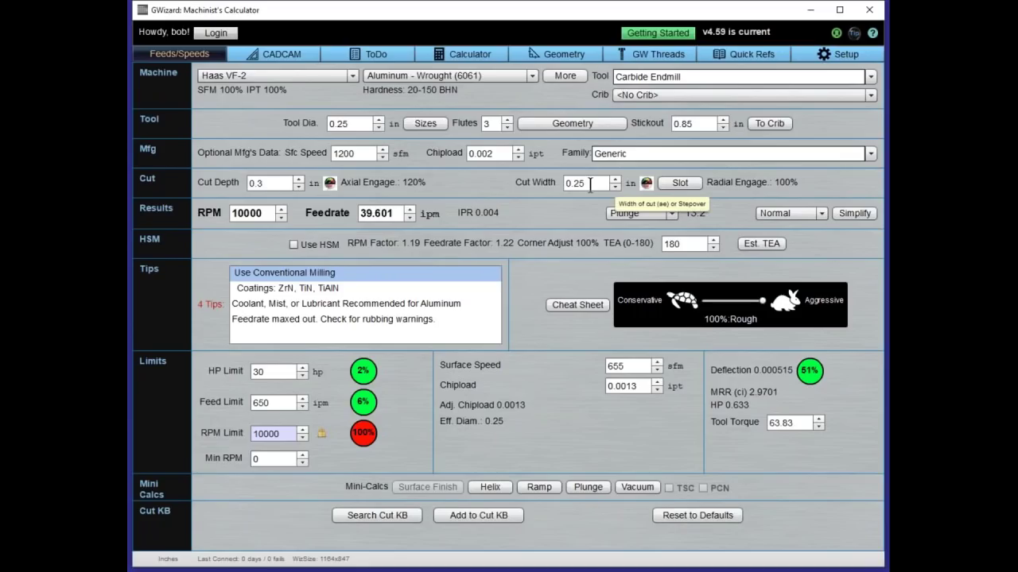
Step: Set the tool stickout to 2 in and optimize the cut depth for the allowed deflection
left_click(699, 123)
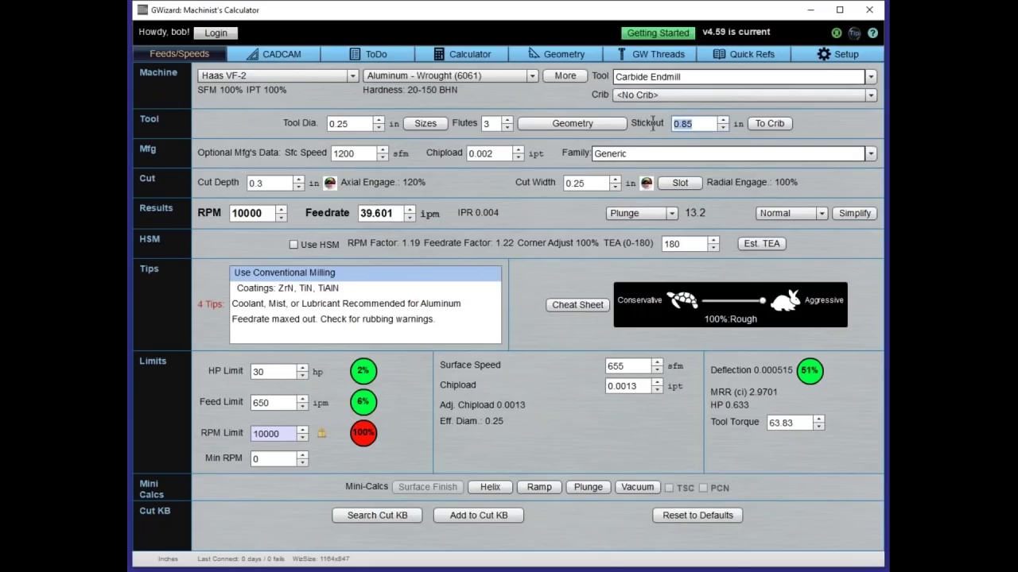
type("2")
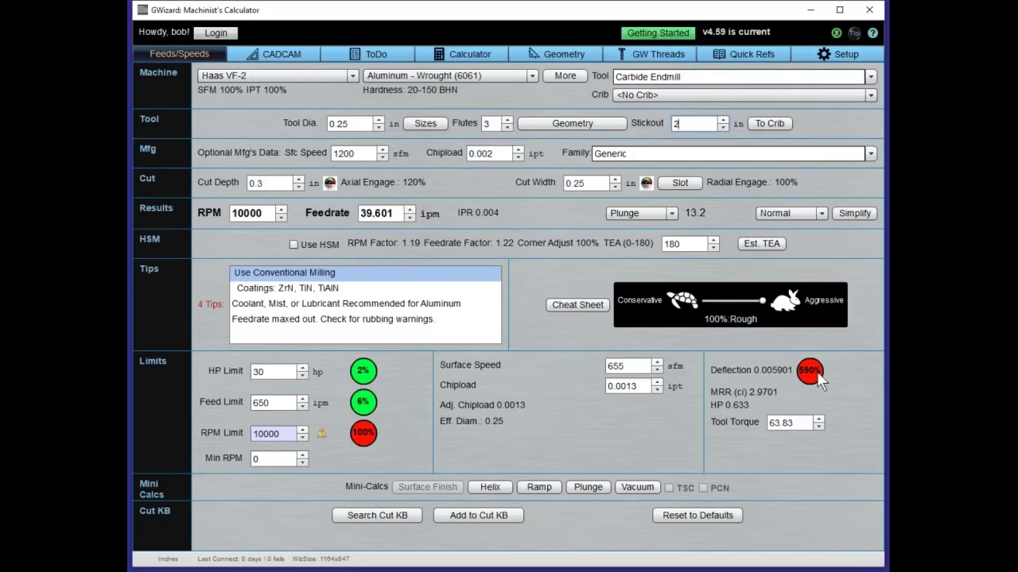
mouse_move(816, 371)
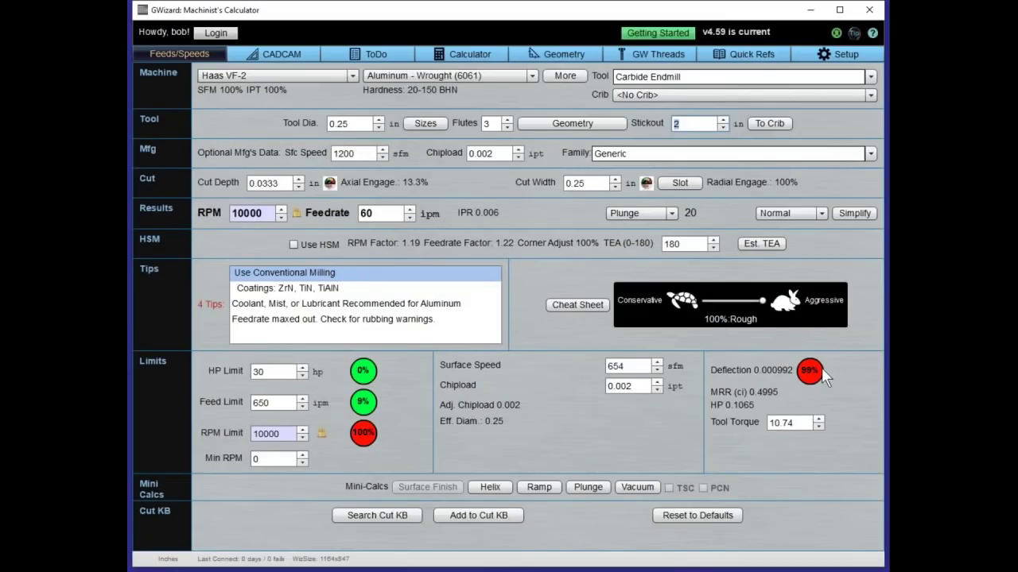
mouse_move(808, 378)
Step: Set the tool stickout to 0.85 in and optimize the cut depth for the allowed deflection
type("0.85")
key("Return")
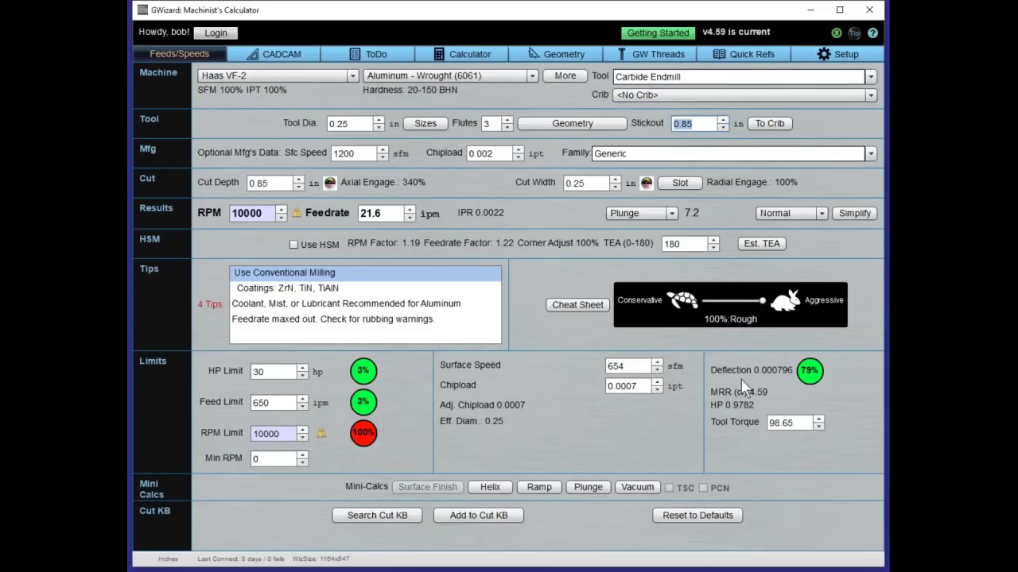
mouse_move(817, 381)
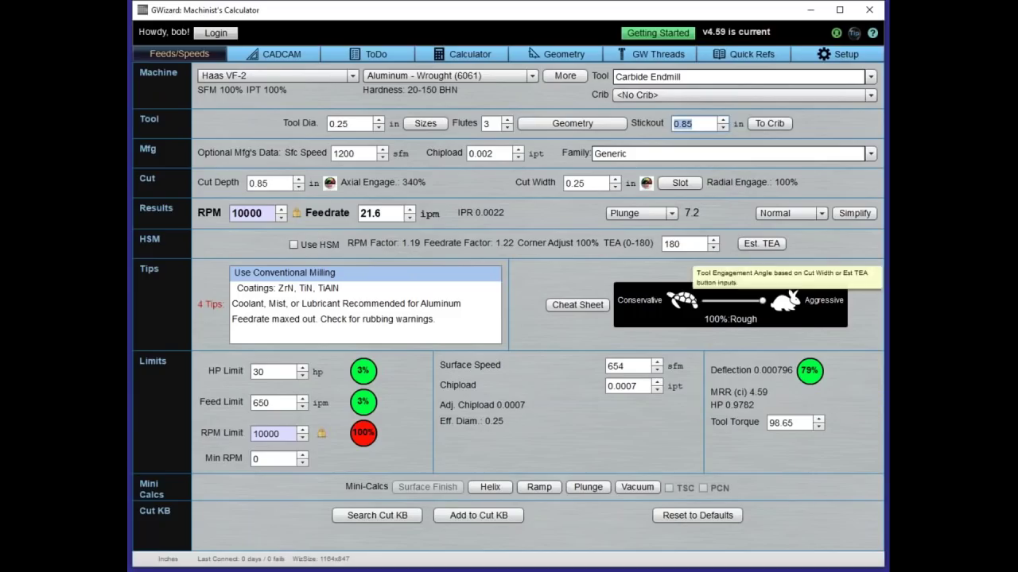
Step: Try the Cut Optimizer with depth optimized and width of cut locked, and leave it without saving
left_click(329, 182)
left_click(360, 307)
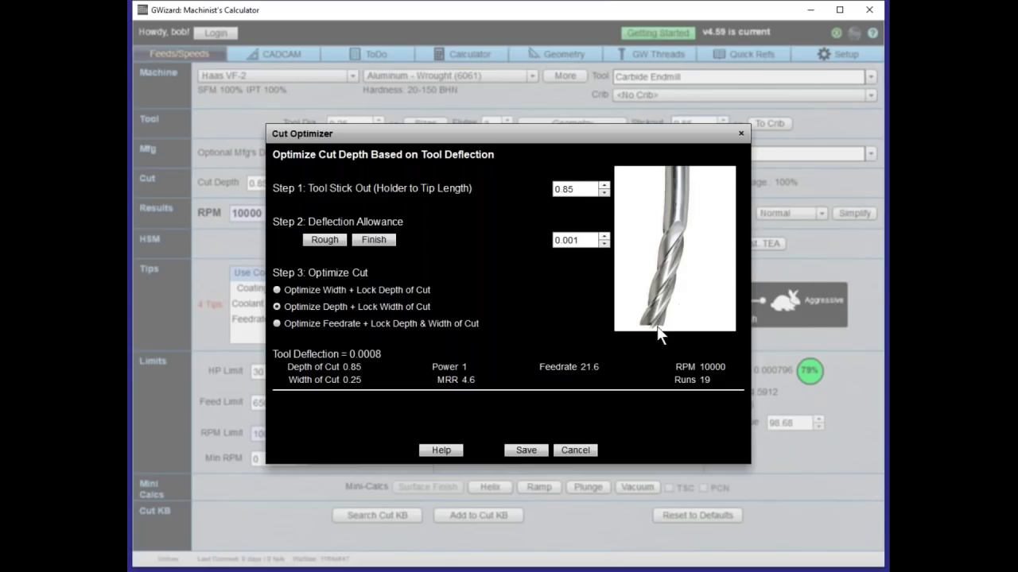
left_click(576, 450)
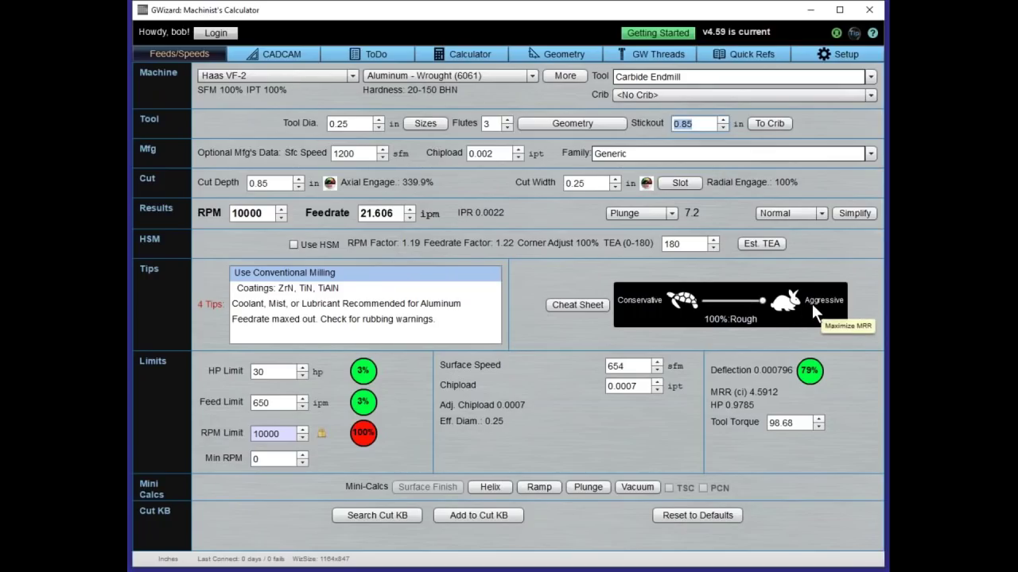
Step: Lower the conservative-to-aggressive setting gradually from Rough to 17% Finish, checking its effect on feedrate and deflection
left_click_drag(768, 302, 753, 302)
key("Left")
key("Left")
key("Left")
key("Left")
key("Left")
key("Left")
key("Left")
key("Left")
key("Left")
key("Left")
key("Left")
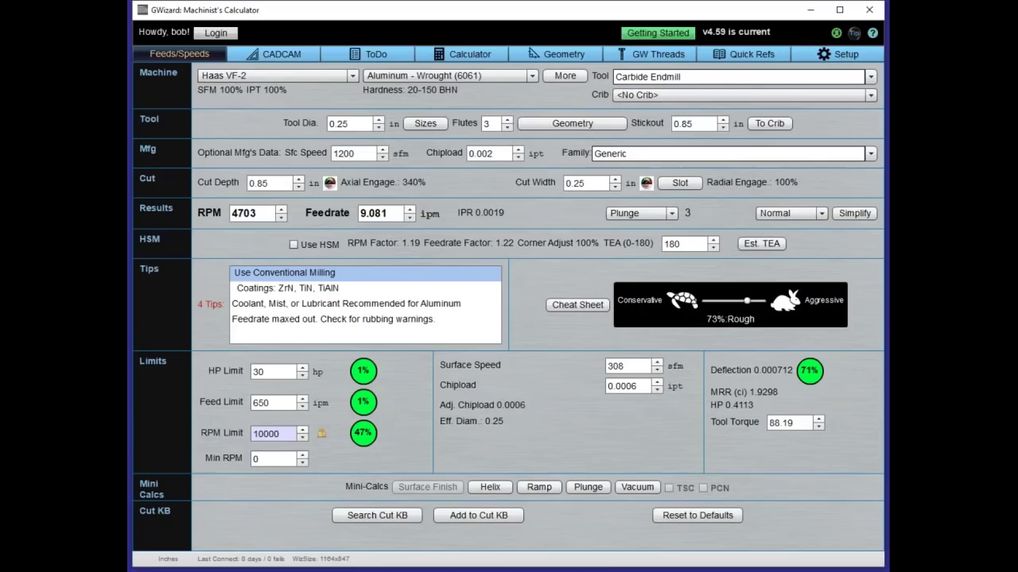
key("Left")
key("Left")
key("Left")
key("Left")
key("Left")
key("Left")
key("Left")
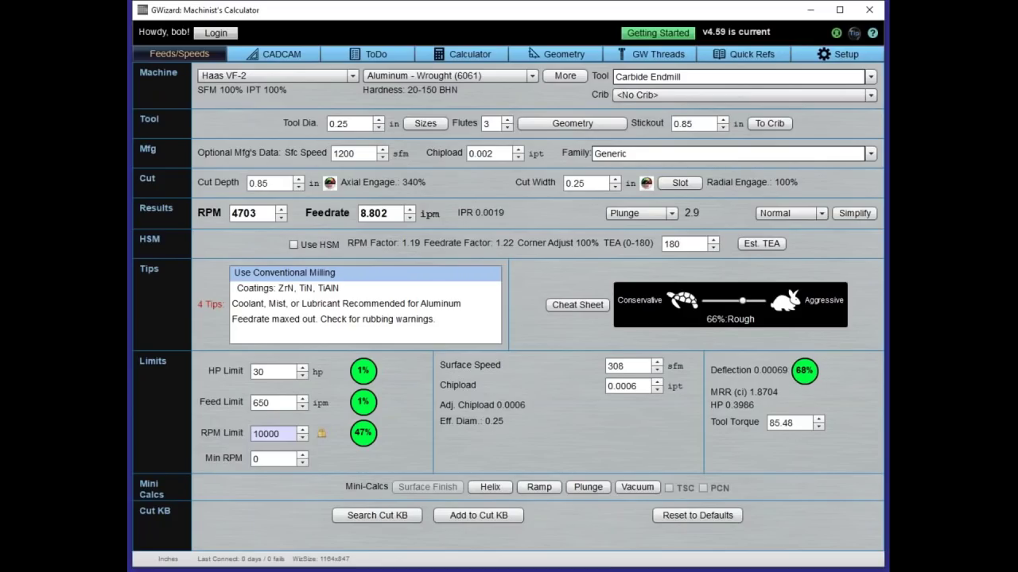
key("Left")
key("Left")
key("Left")
key("Left")
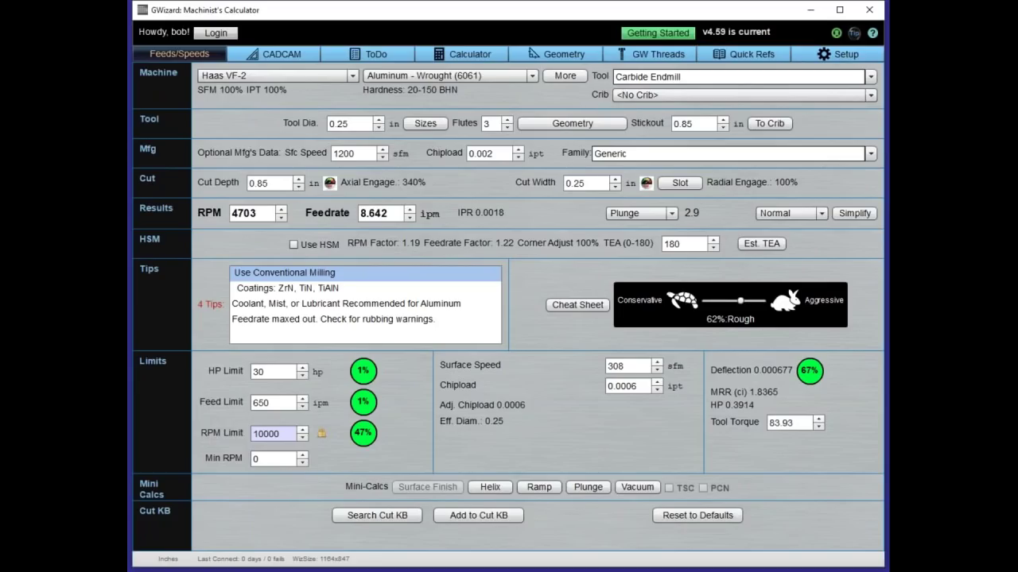
key("Left")
key("Left")
key("Left")
key("Left")
key("Left")
key("Left")
key("Left")
key("Left")
key("Left")
key("Left")
key("Left")
key("Left")
key("Left")
key("Left")
key("Left")
key("Left")
key("Left")
key("Left")
key("Left")
key("Left")
key("Left")
key("Left")
key("Left")
key("Left")
key("Left")
key("Left")
key("Left")
key("Left")
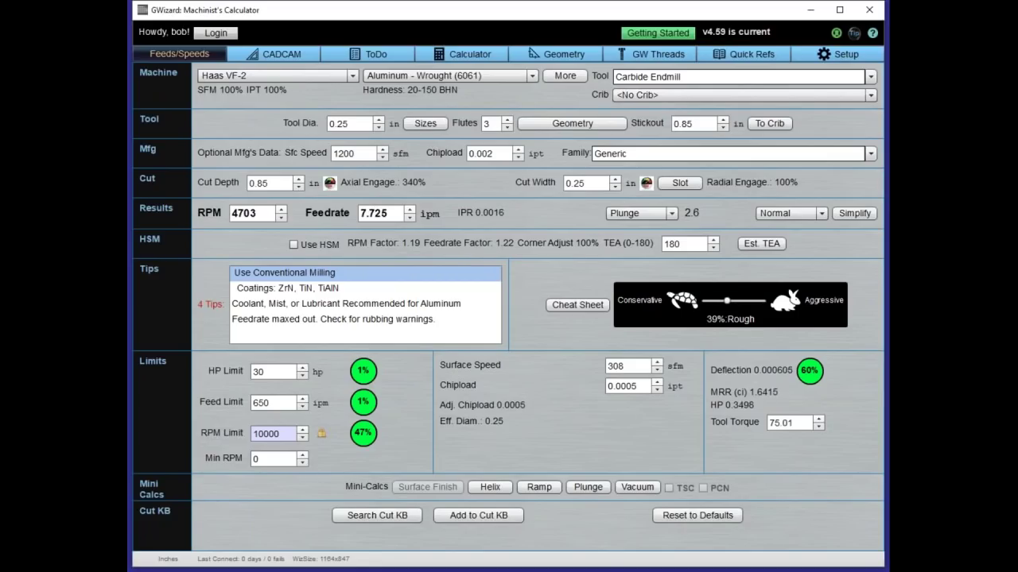
key("Left")
key("Left")
key("Left")
key("Left")
key("Left")
key("Left")
key("Left")
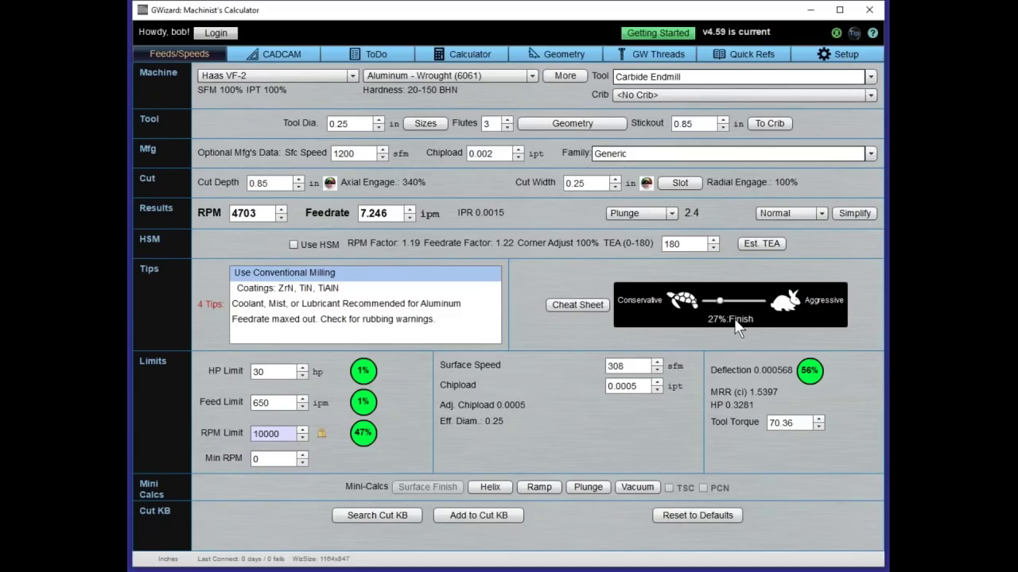
key("Left")
key("Left")
key("Left")
key("Left")
key("Left")
key("Left")
key("Left")
key("Left")
key("Left")
key("Left")
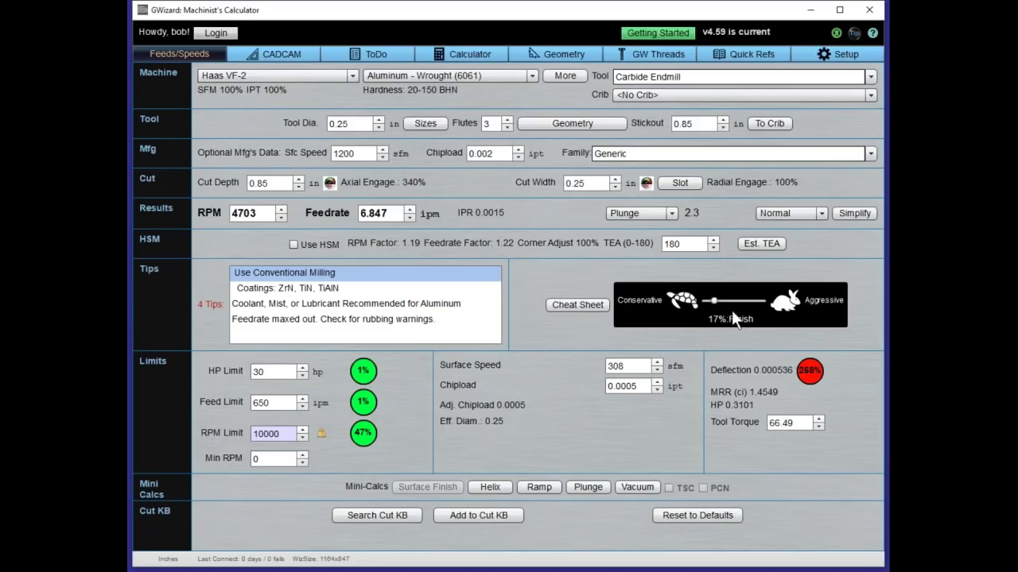
mouse_move(816, 380)
Step: Switch the cut to the most conservative setting, 1% Fine Finish, and return it to the most aggressive, 100% Rough
left_click(682, 300)
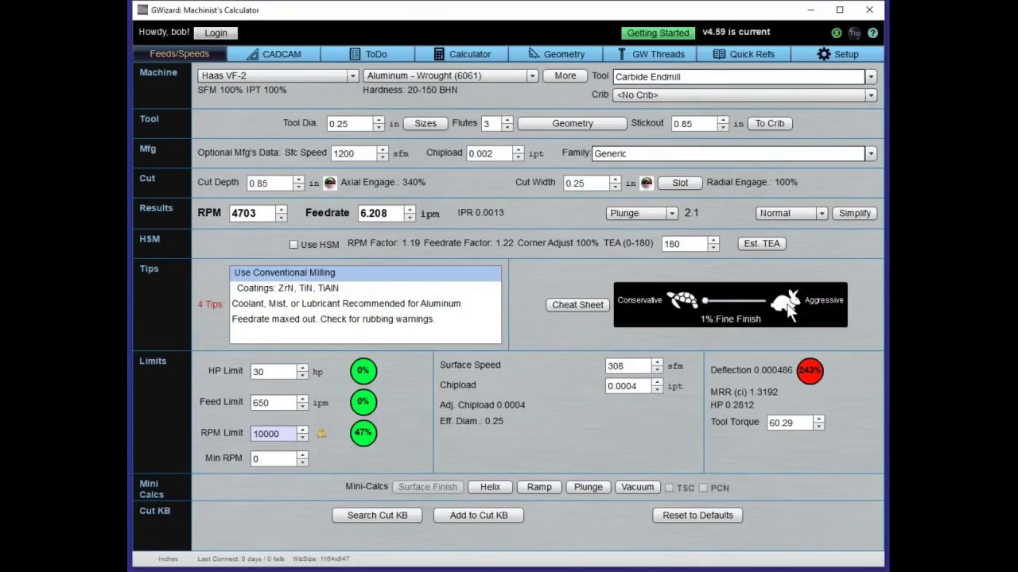
left_click(788, 304)
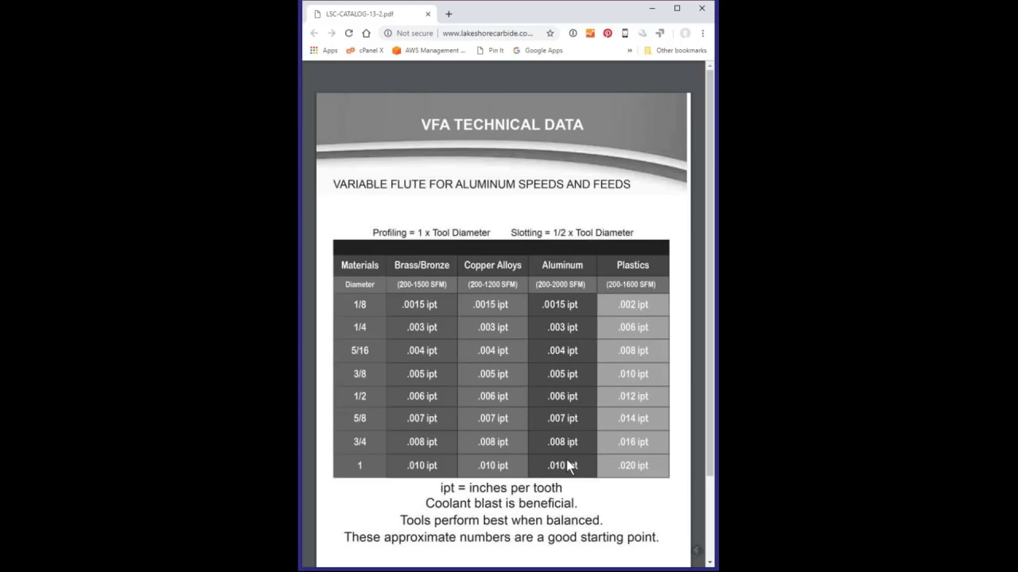
Step: Enter the manufacturer's data for the 1/4 in aluminum cutter: surface speed 2000 sfm and chipload 0.003 ipt
mouse_move(670, 536)
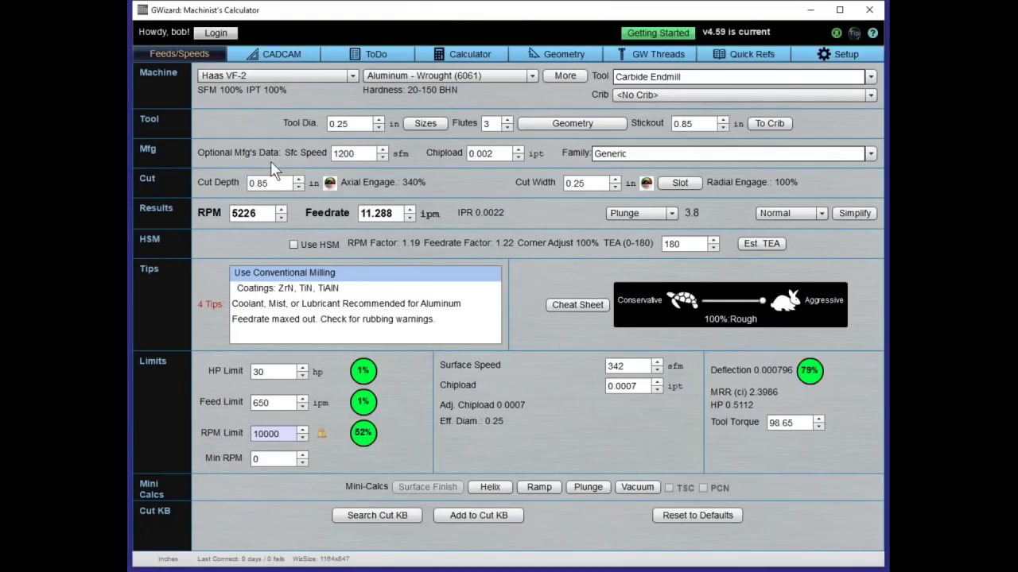
mouse_move(344, 153)
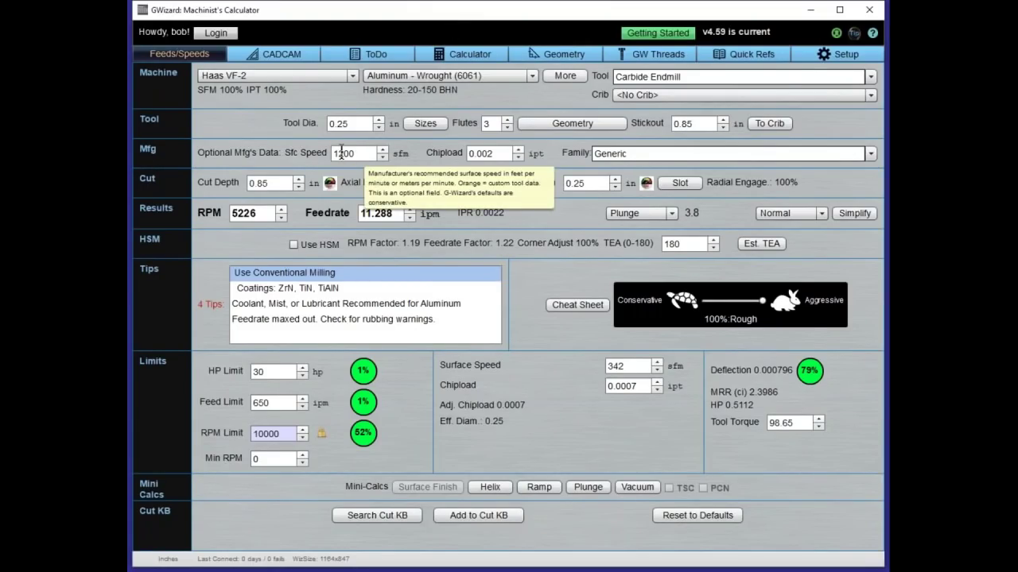
left_click_drag(333, 153, 344, 154)
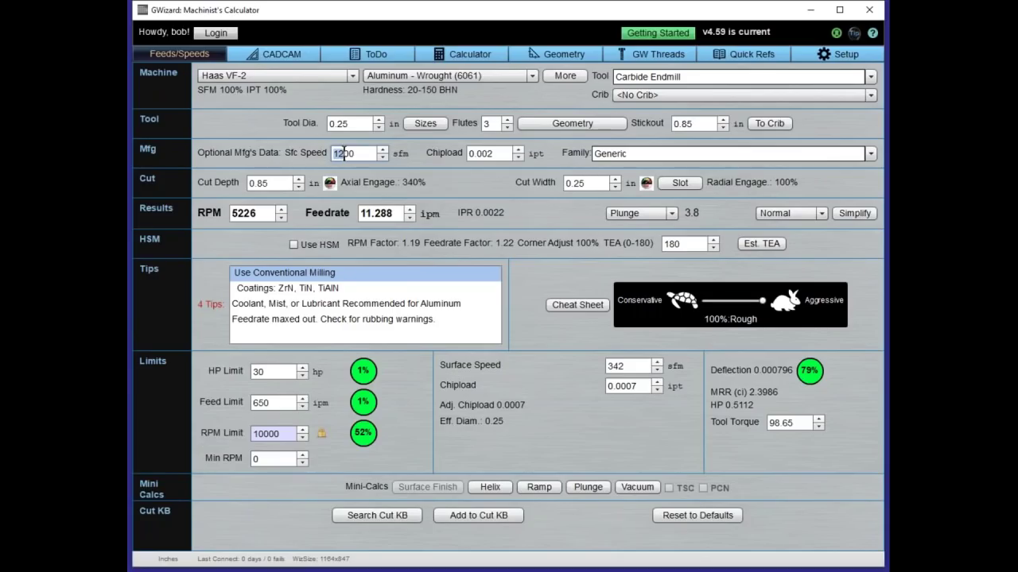
type("20")
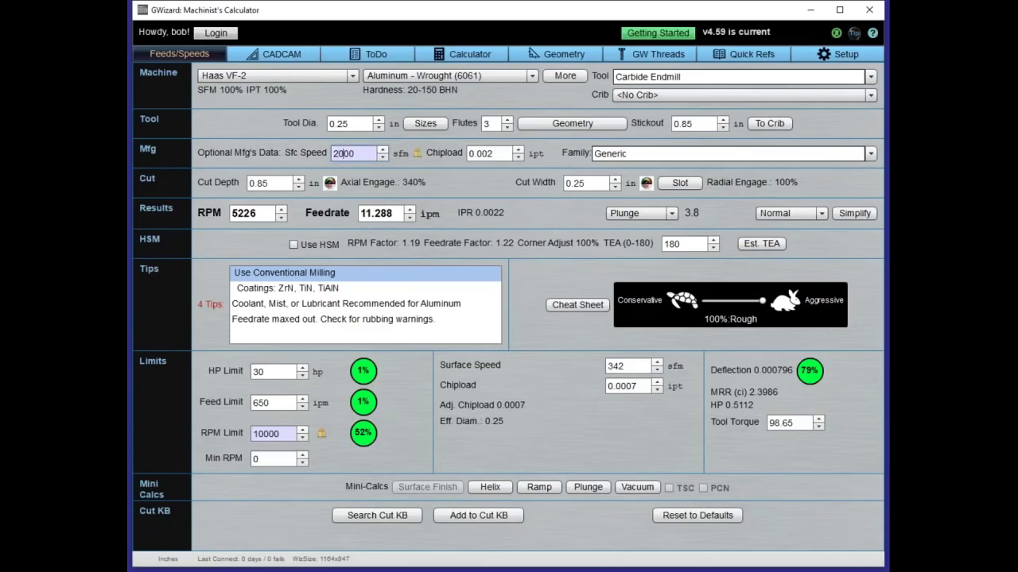
key("Return")
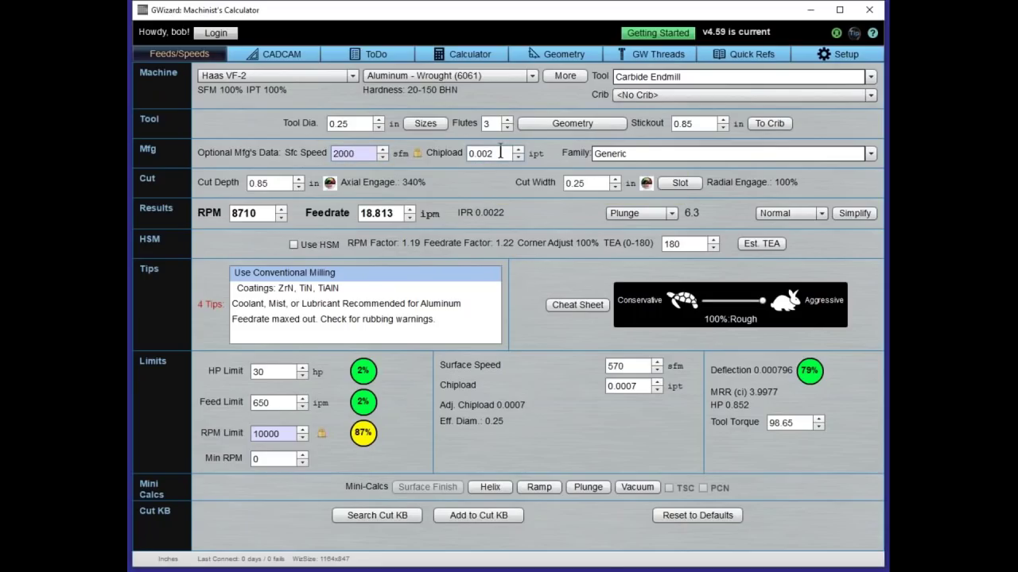
key("BackSpace")
type("3")
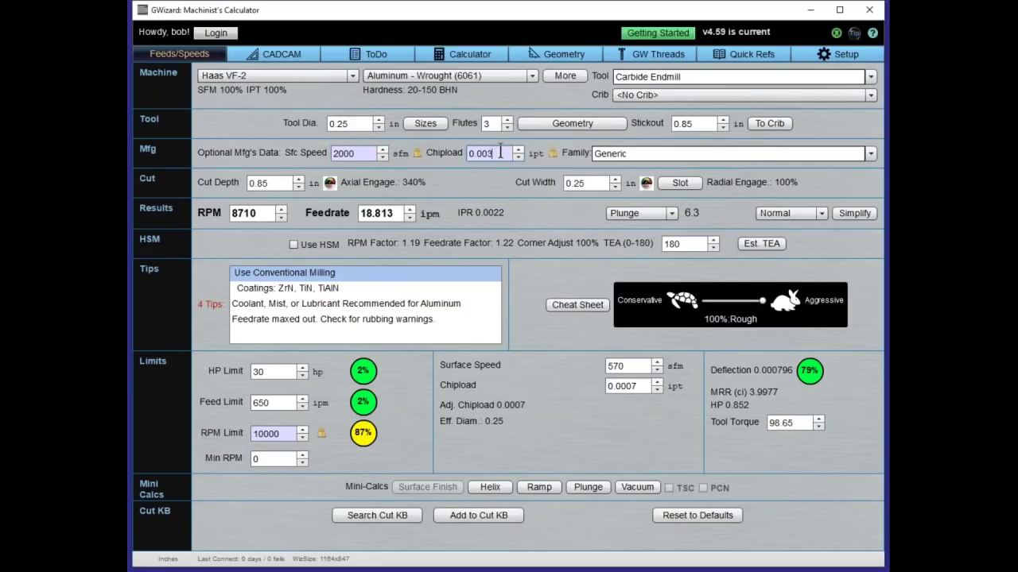
key("Return")
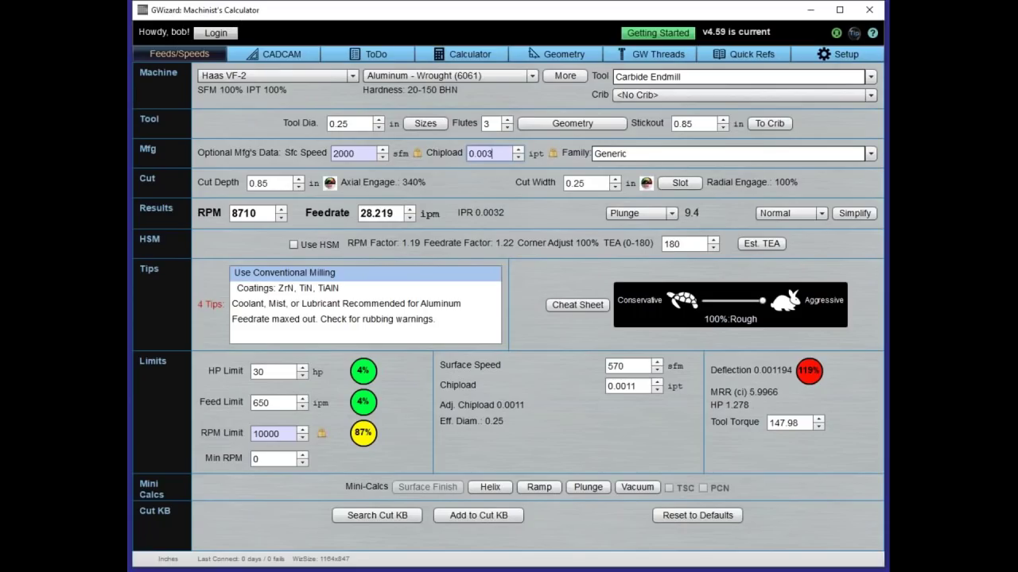
Step: Look through the workpiece material choices, from aluminum down to the woods, and keep Aluminum - Wrought (6061)
key("ctrl+a")
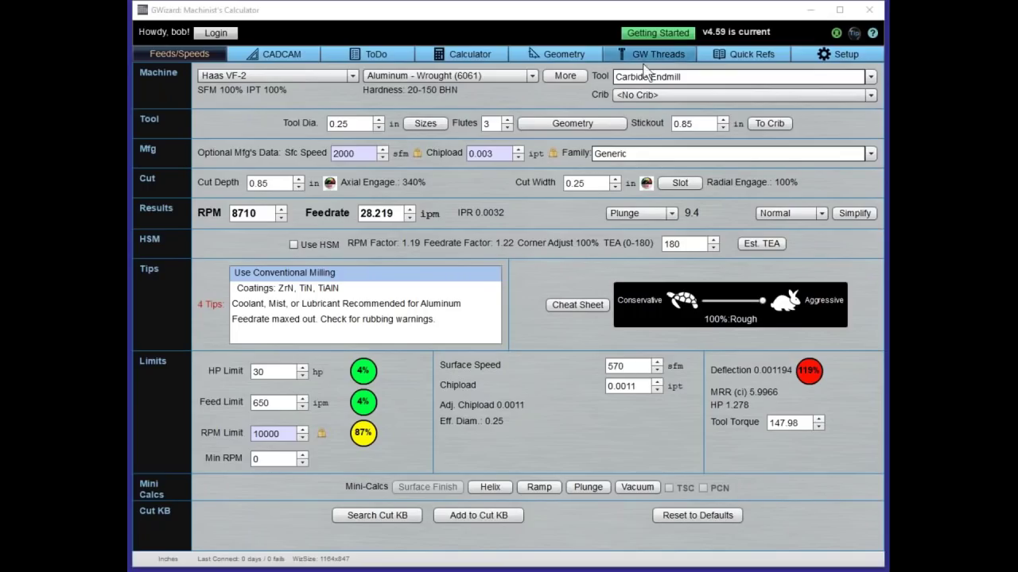
left_click(465, 76)
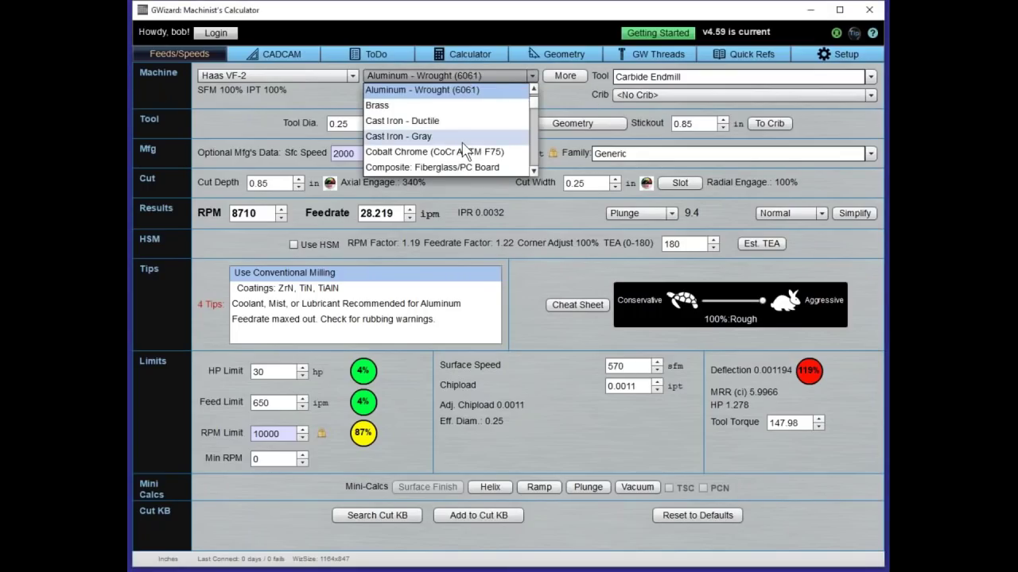
scroll(465, 139, "up", 1)
scroll(465, 148, "down", 10)
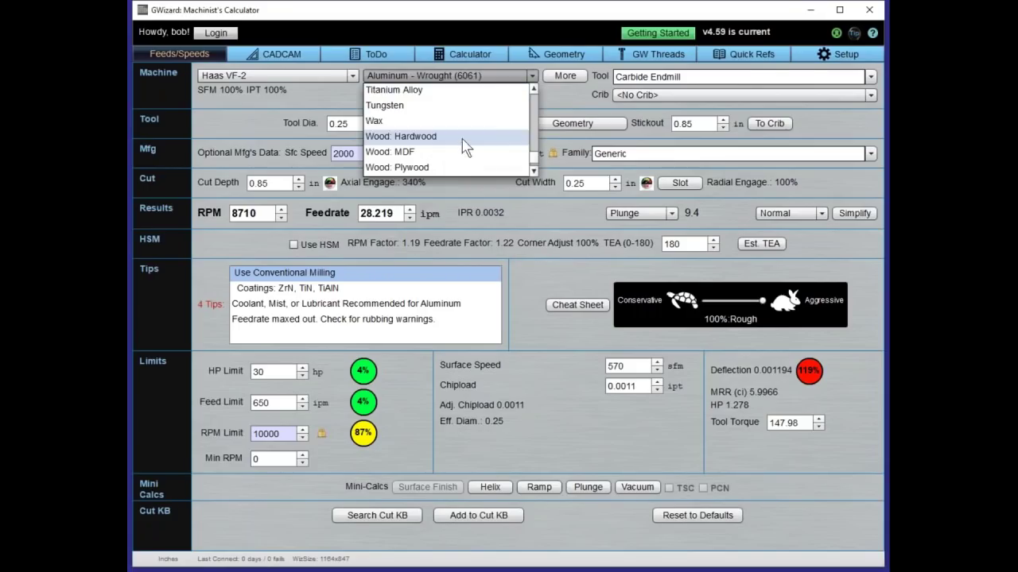
left_click(530, 75)
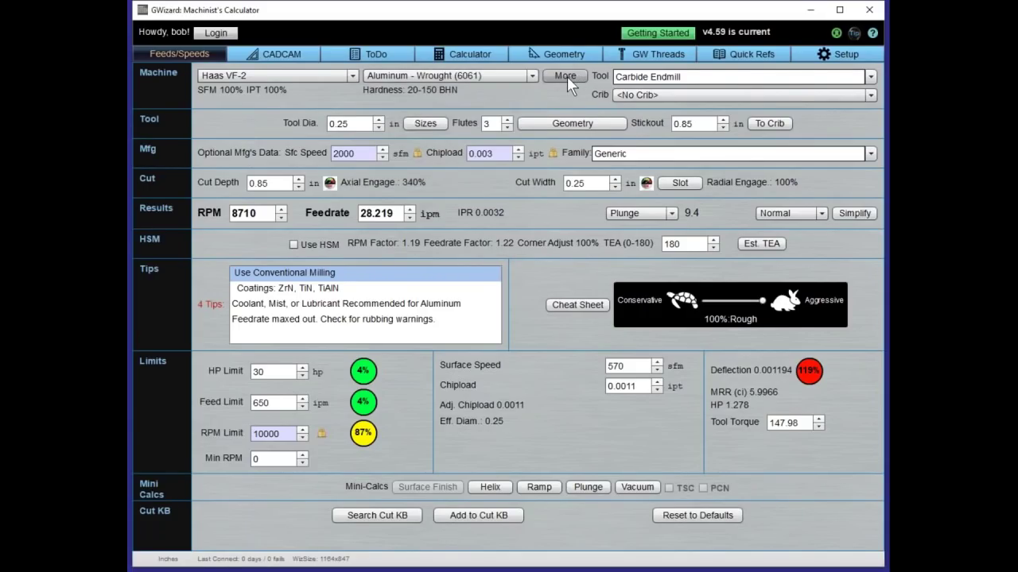
Step: Examine the alloys, conditions and hardnesses of the Aluminum - Wrought (6061) family in the full Material Browser
left_click(567, 77)
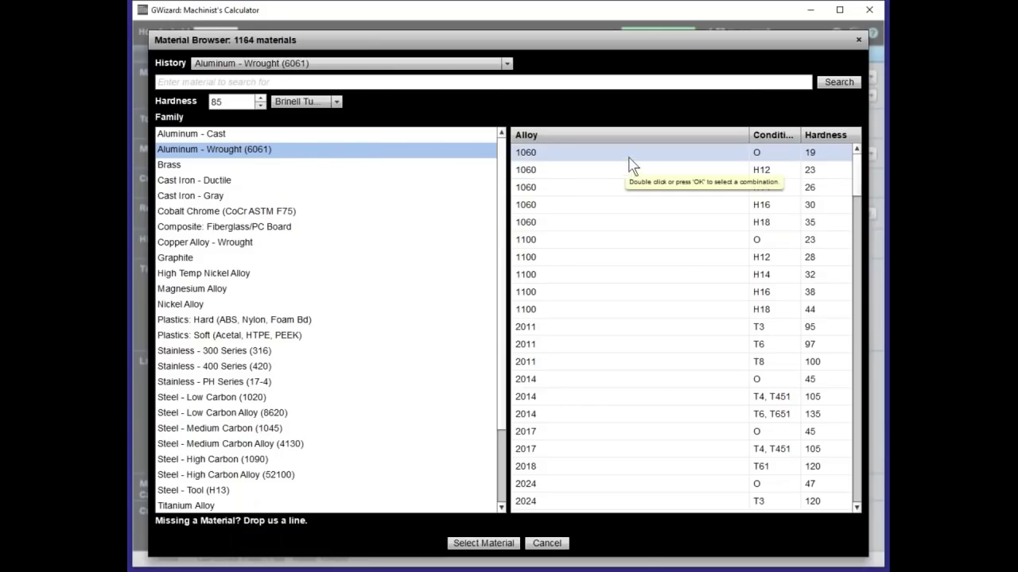
scroll(672, 271, "down", 20)
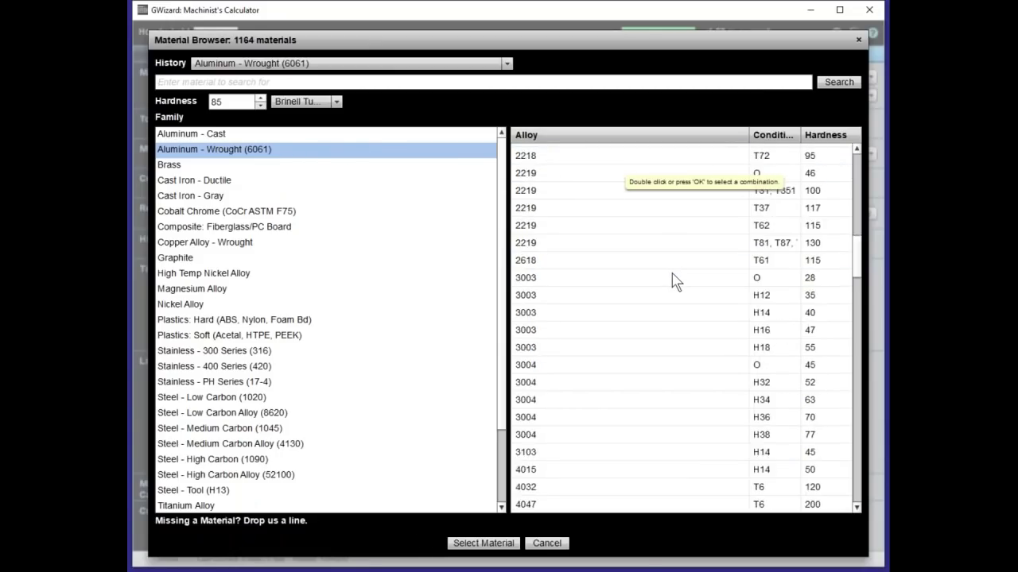
scroll(672, 280, "down", 20)
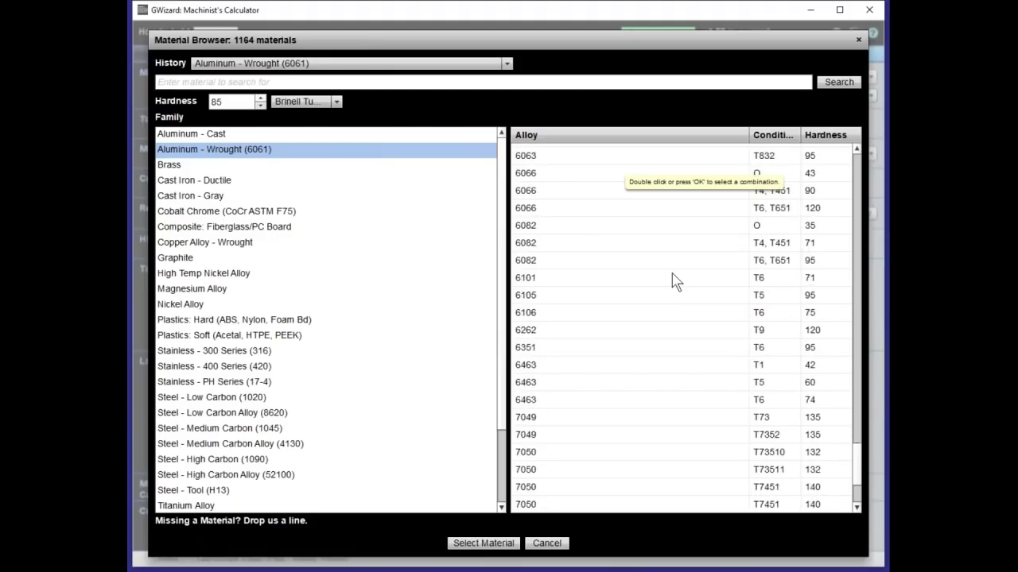
scroll(672, 281, "up", 20)
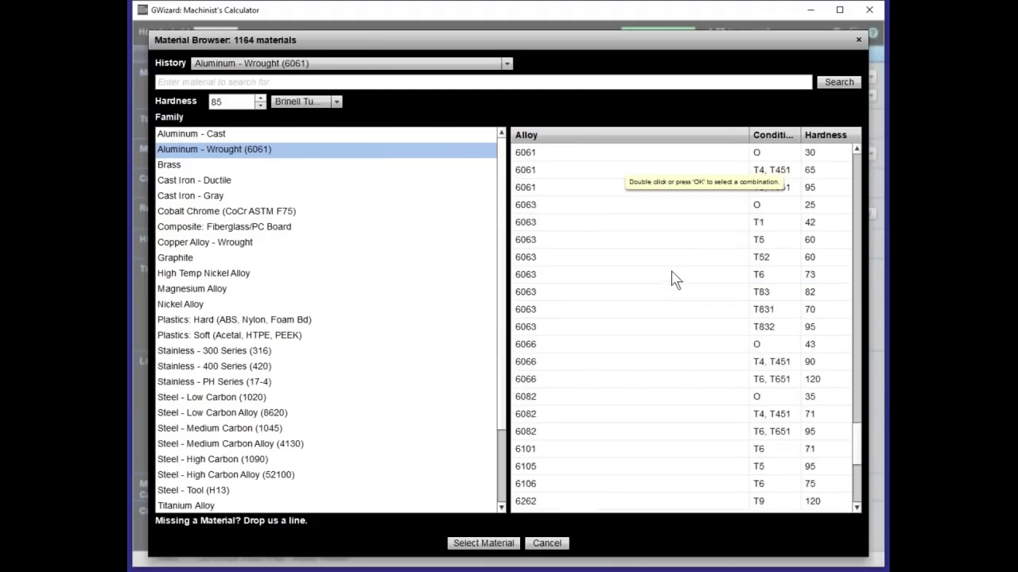
scroll(672, 274, "up", 10)
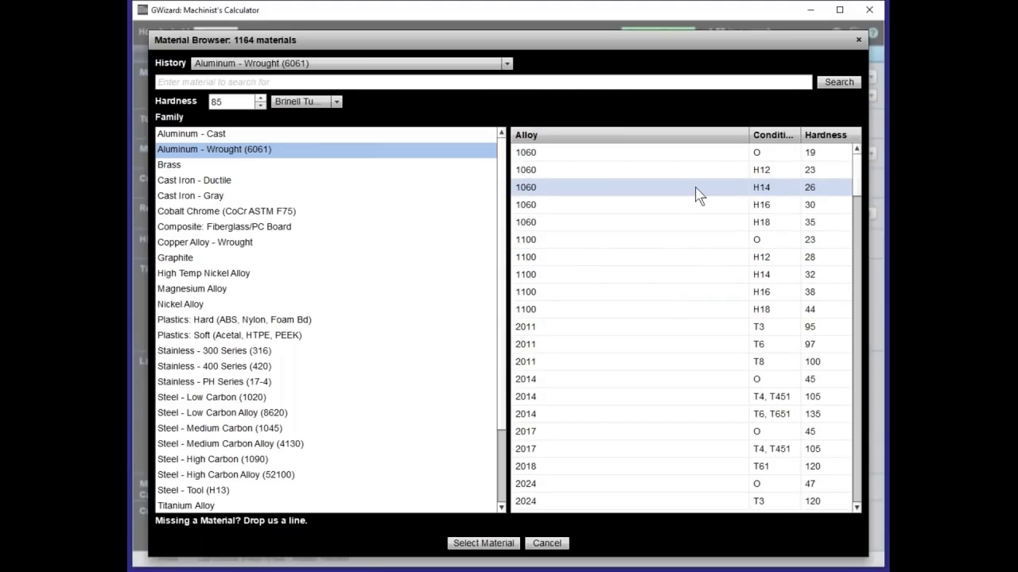
Step: Check the recently used materials and the material search, and leave the Material Browser without selecting a material
left_click(251, 64)
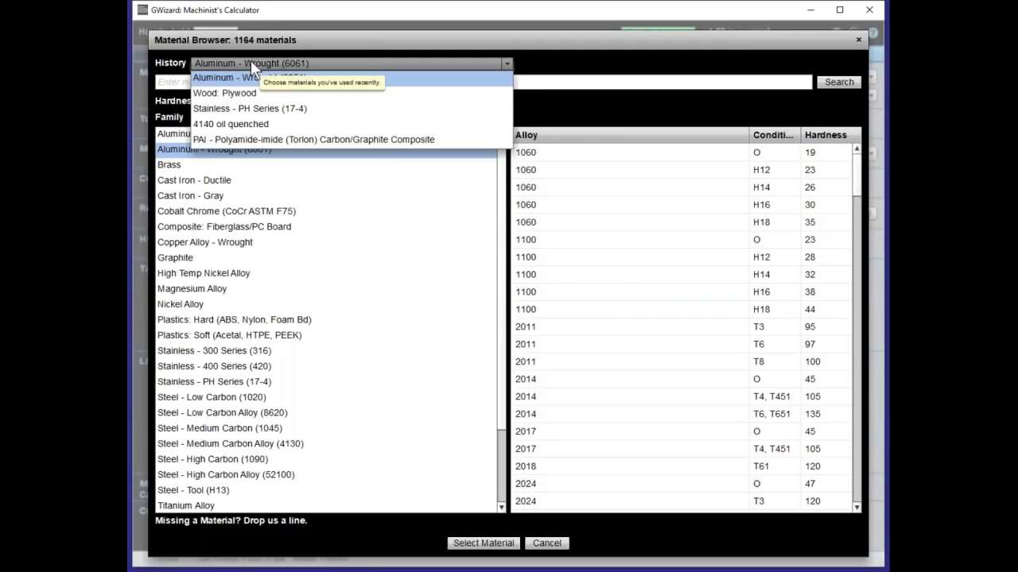
left_click(251, 60)
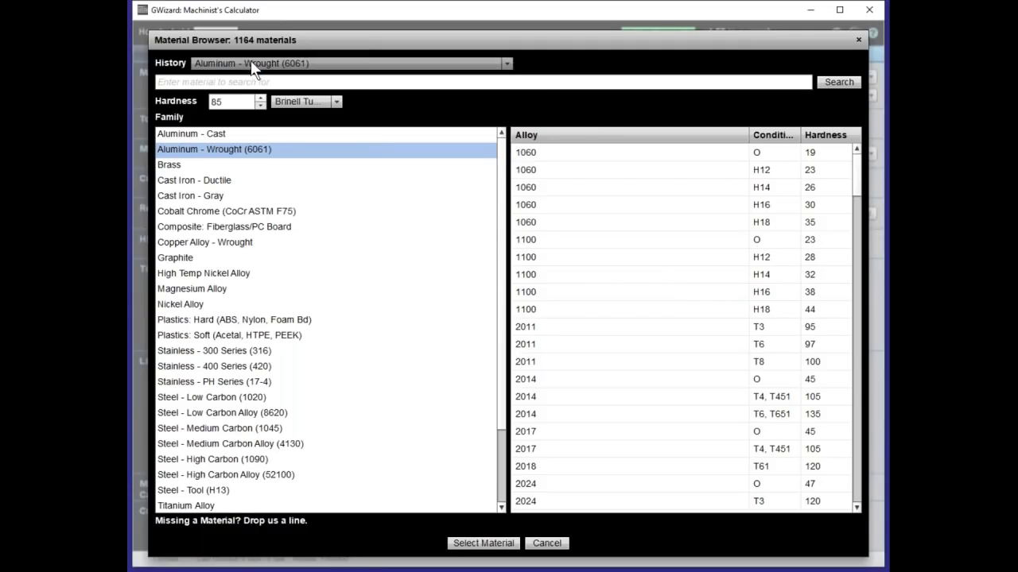
left_click(186, 82)
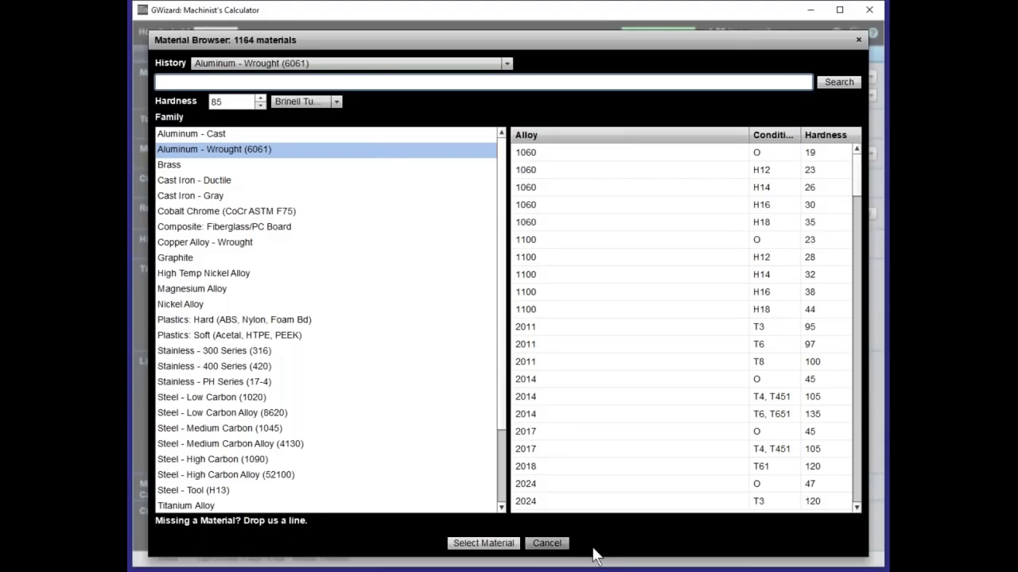
left_click(545, 545)
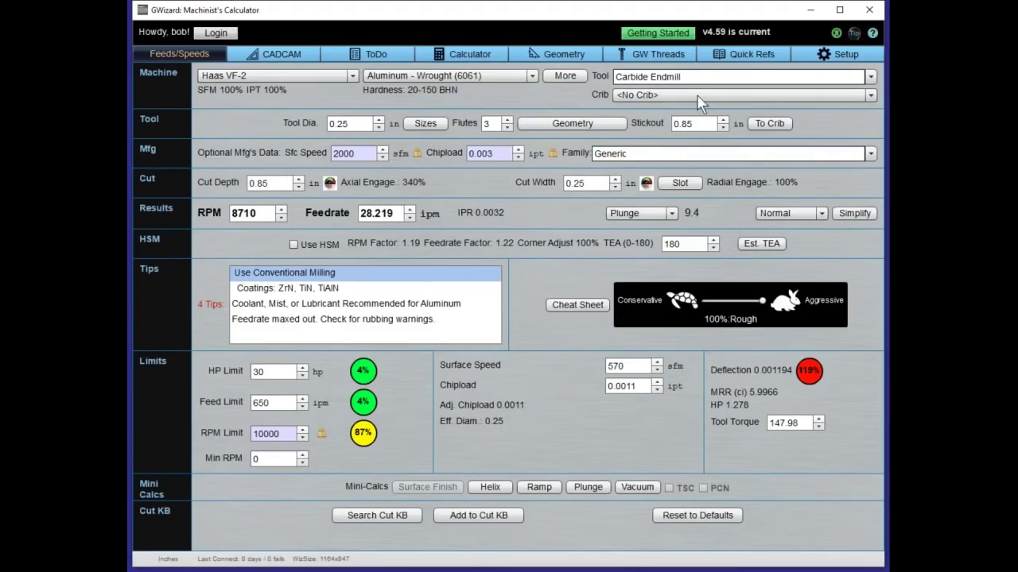
Step: Look through the tool types for the current tool, preview Indexable End or Face Mill, and return to Endmill
left_click(872, 80)
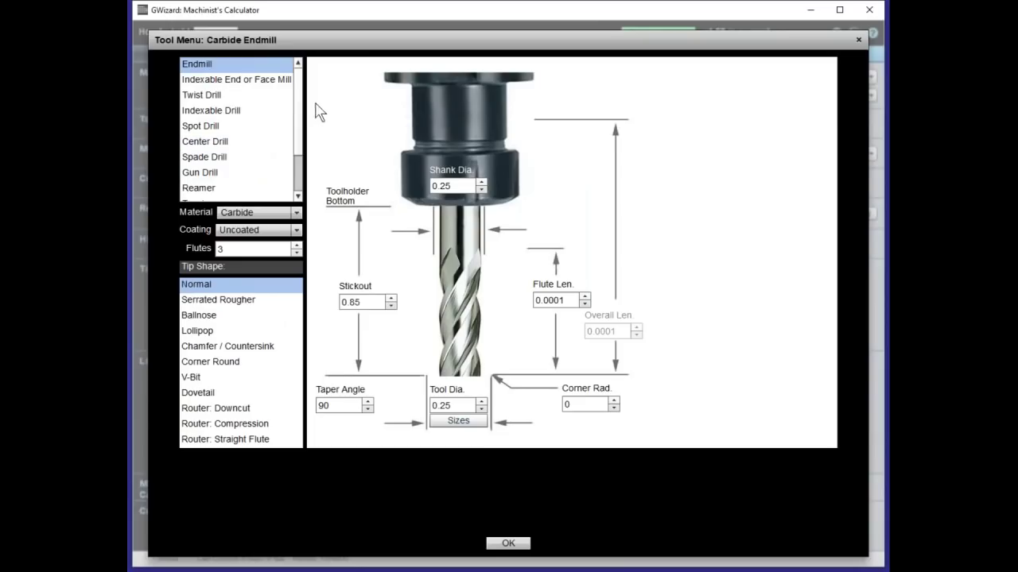
scroll(300, 177, "down", 2)
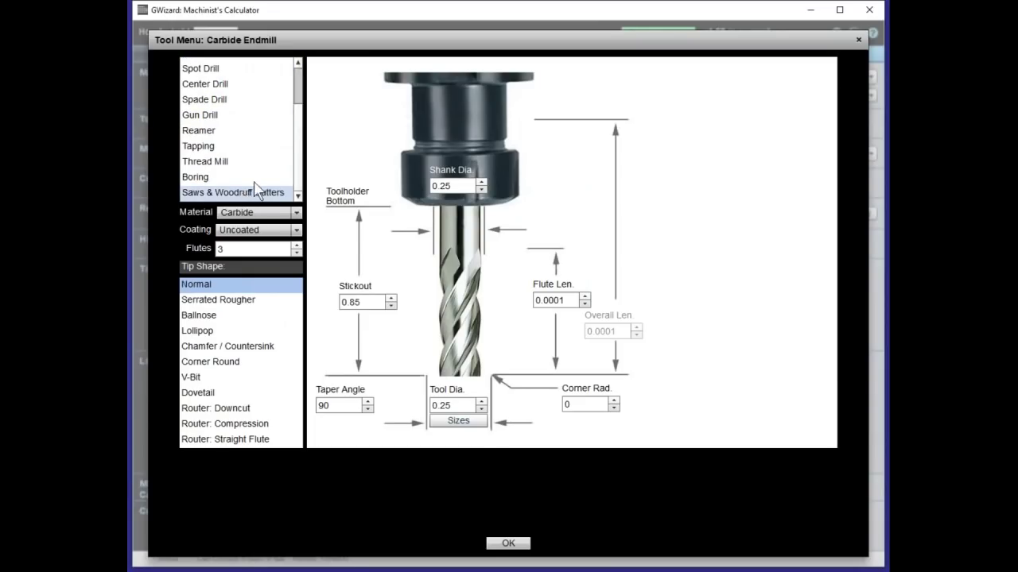
scroll(301, 92, "up", 2)
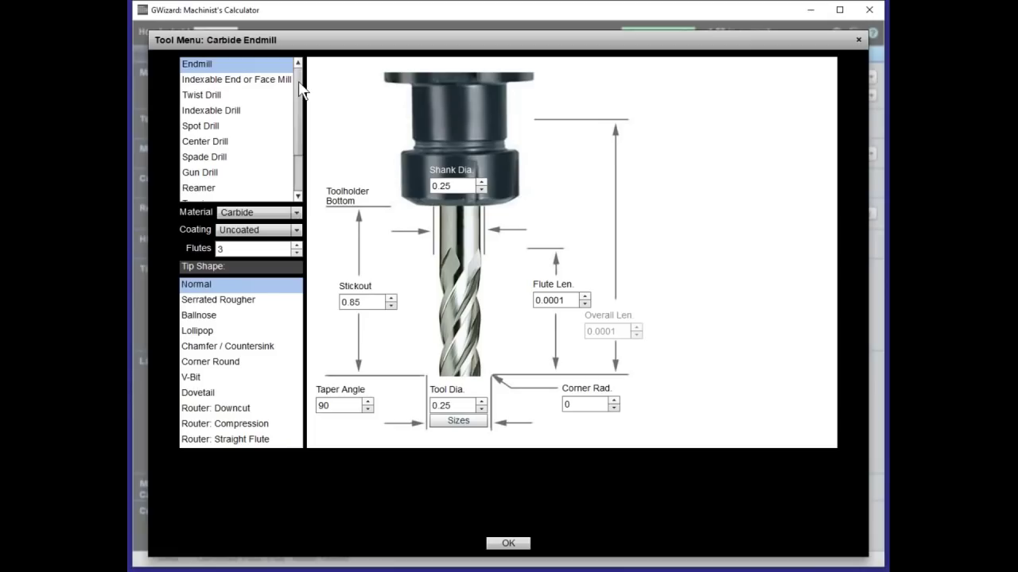
left_click(280, 83)
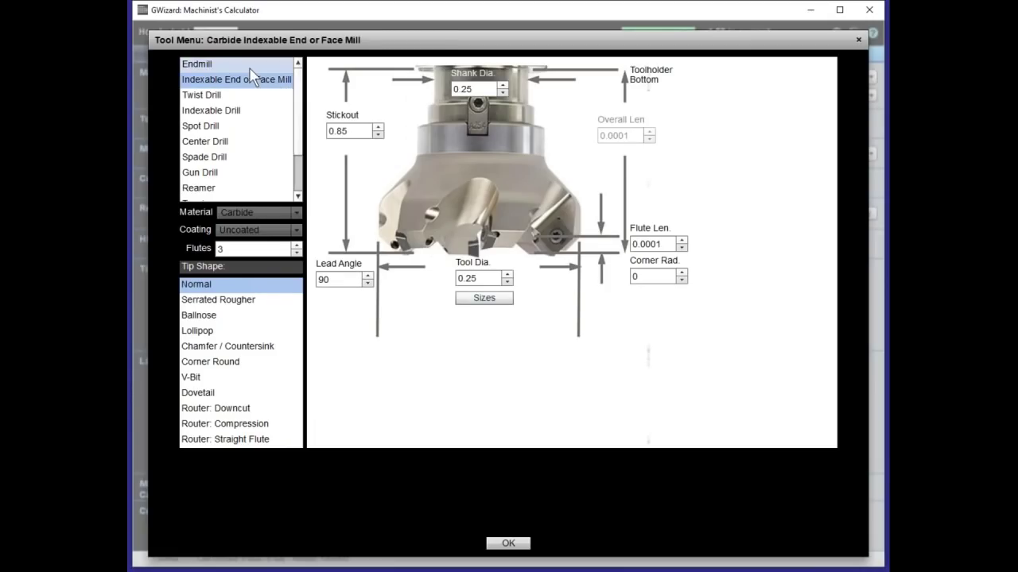
left_click(250, 65)
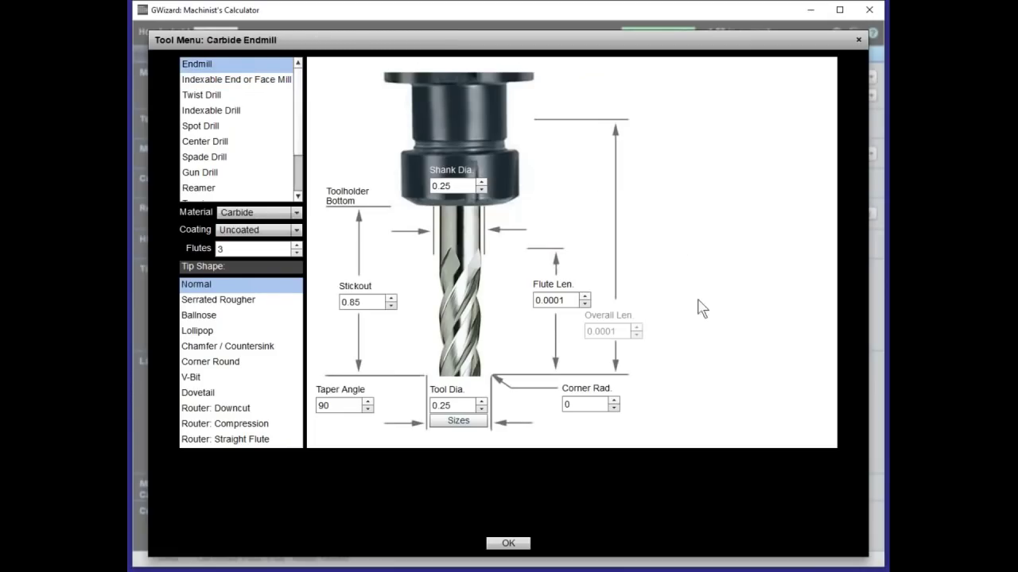
Step: Check the tool material and coating choices for the endmill, keeping Carbide and Uncoated
left_click(297, 216)
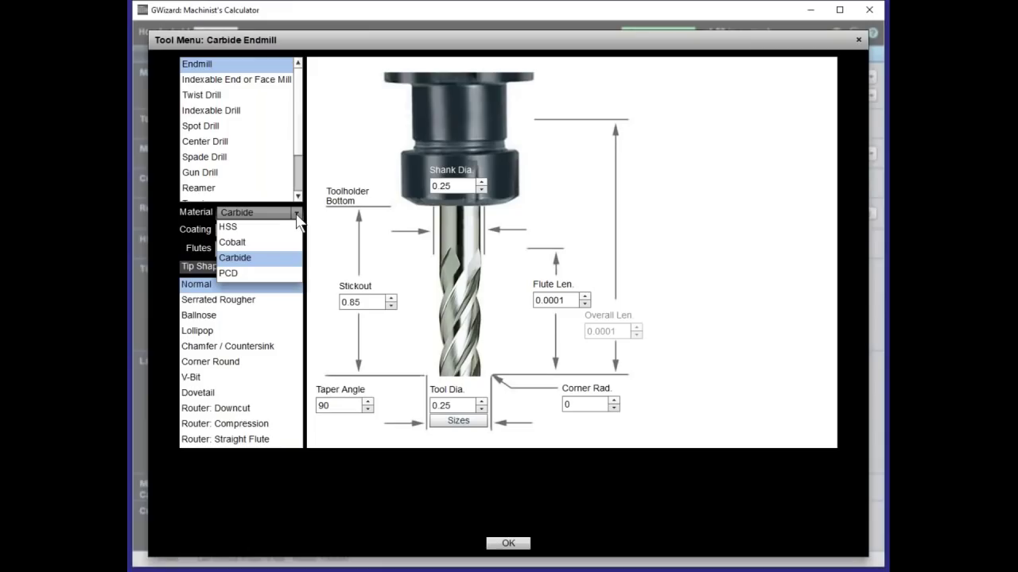
left_click(297, 217)
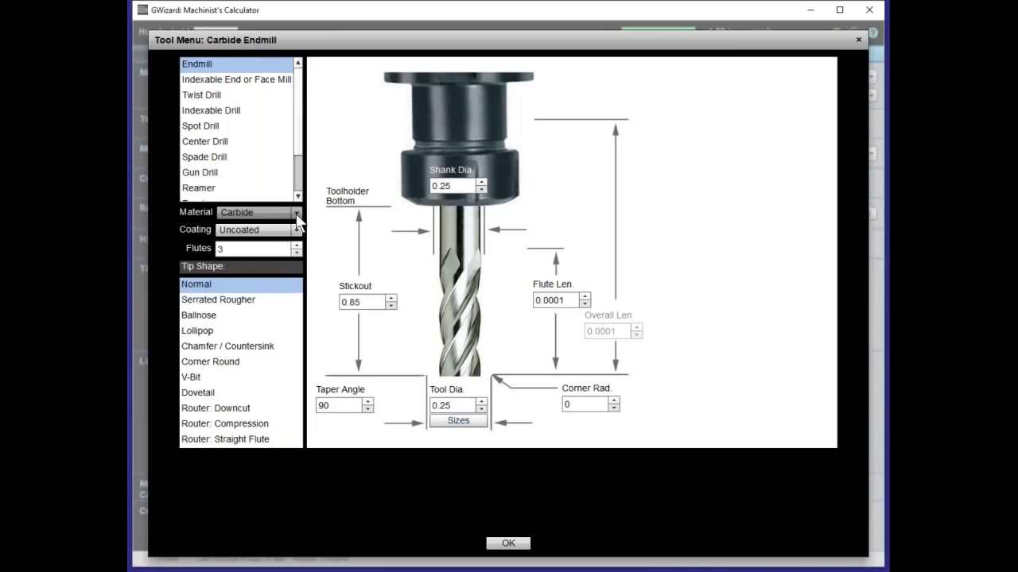
left_click(297, 231)
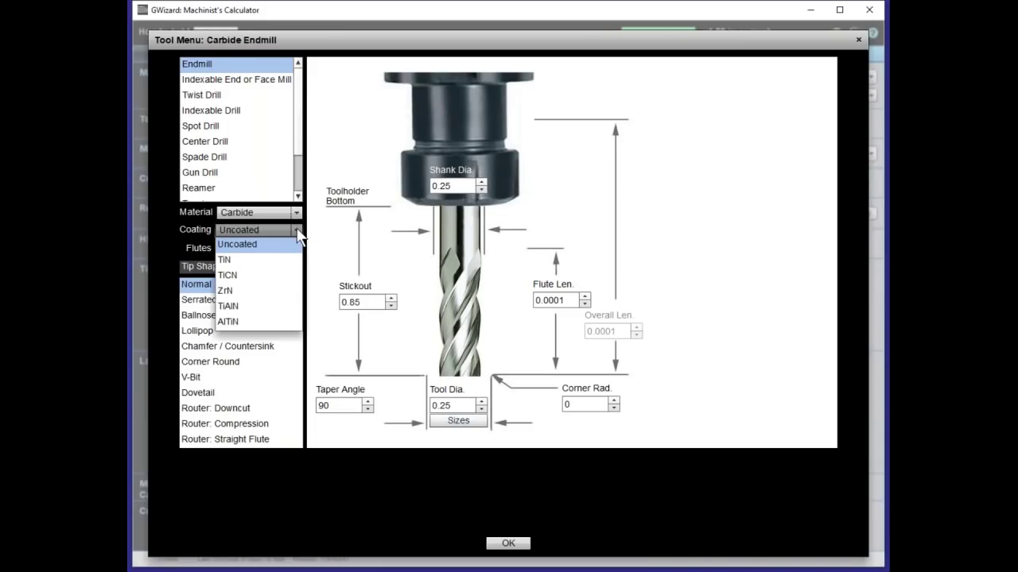
left_click(297, 234)
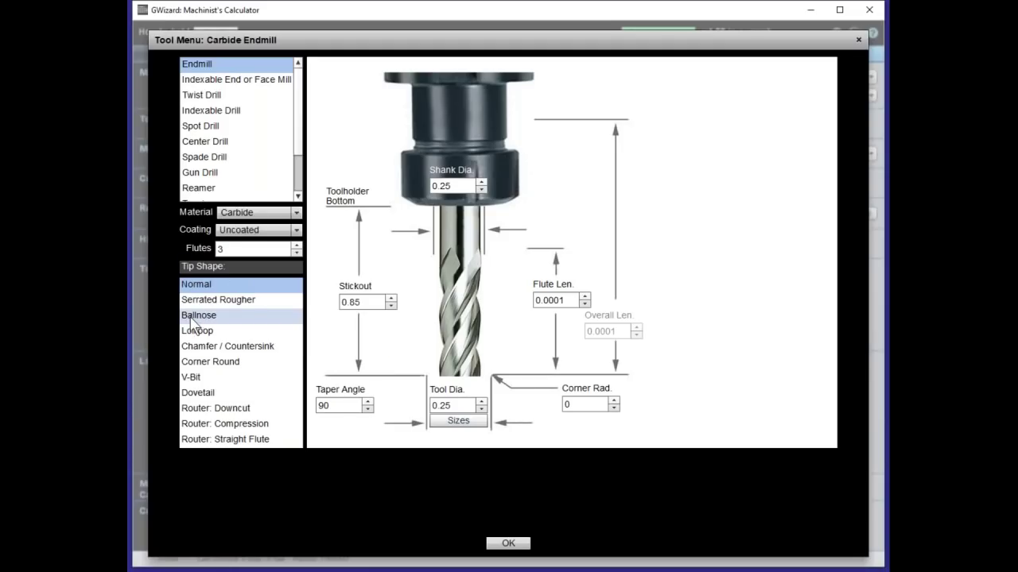
Step: Preview the endmill's Serrated Rougher, Normal, Ballnose, Lollipop and Chamfer / Countersink tip shapes, and set the tip to Corner Round
left_click(222, 305)
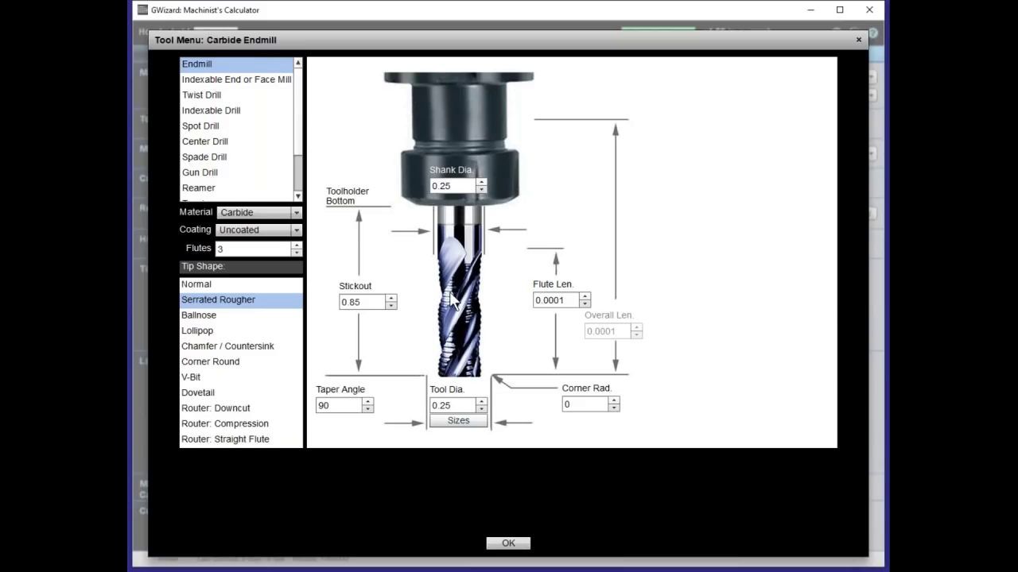
left_click(241, 288)
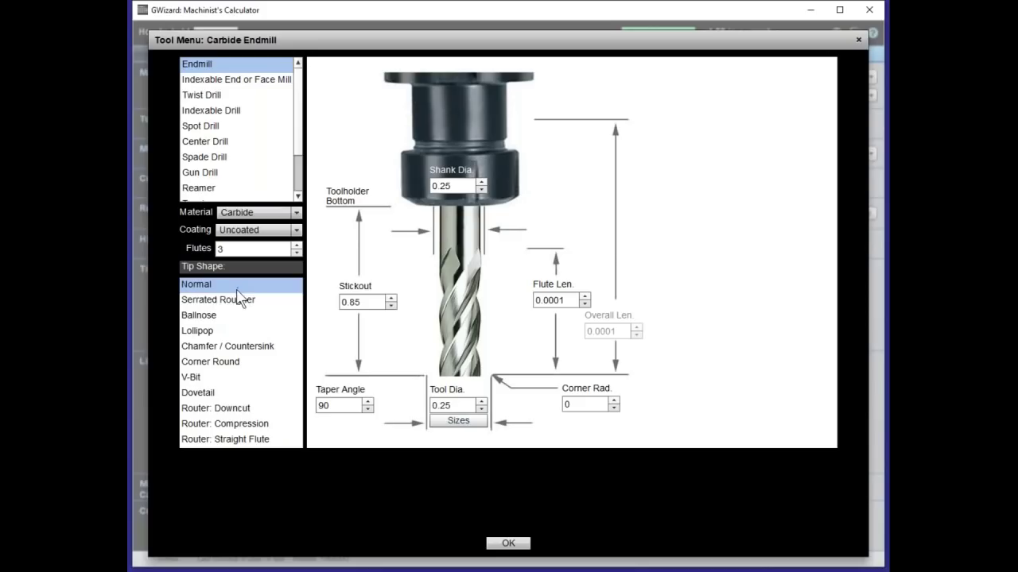
left_click(200, 314)
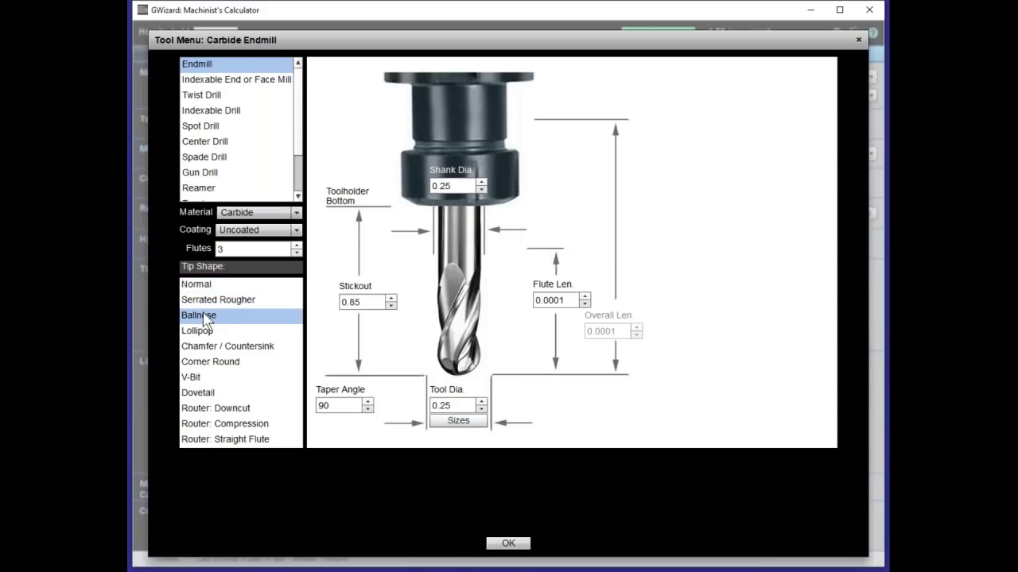
left_click(205, 330)
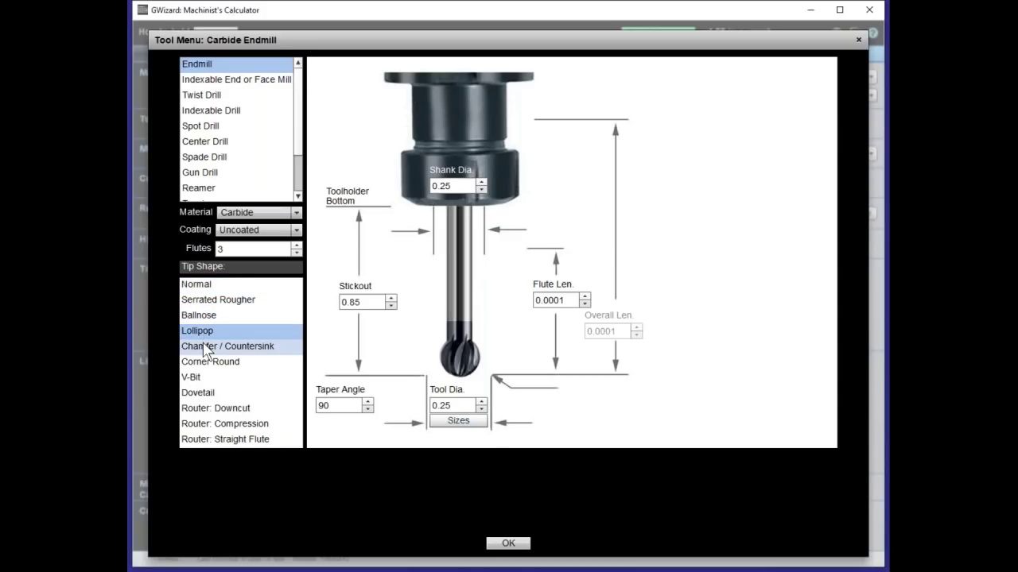
left_click(208, 348)
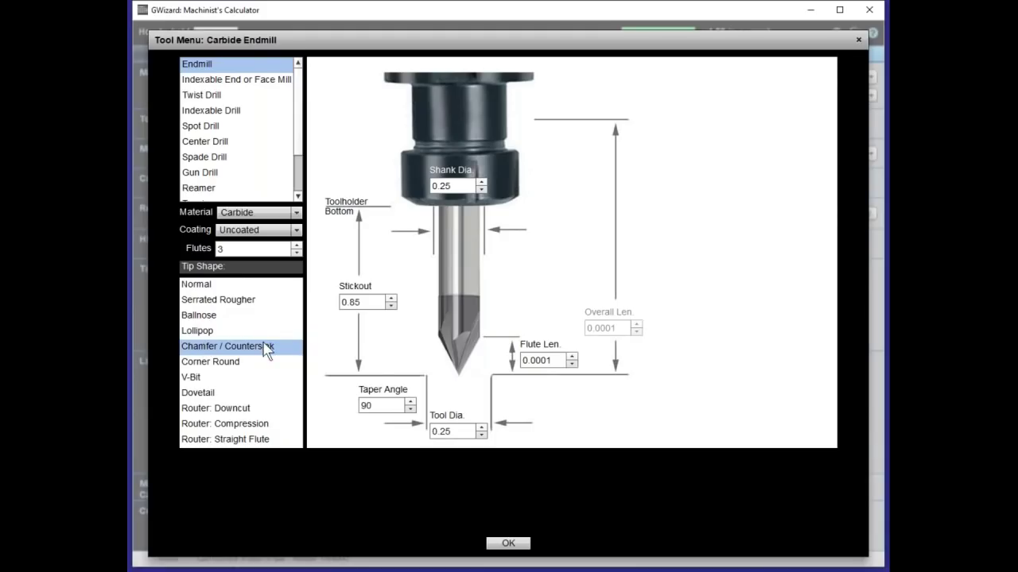
left_click(232, 364)
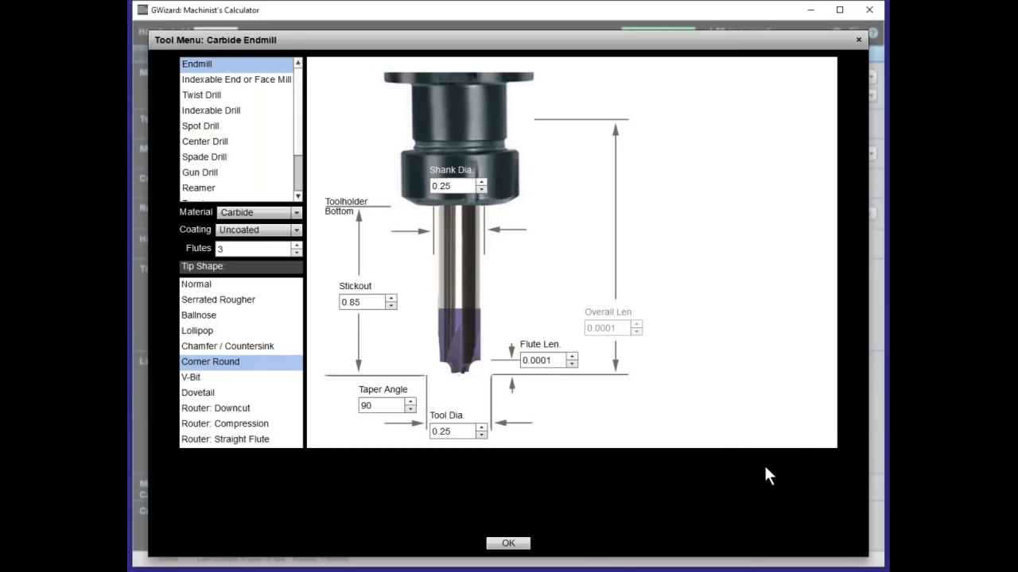
left_click(858, 39)
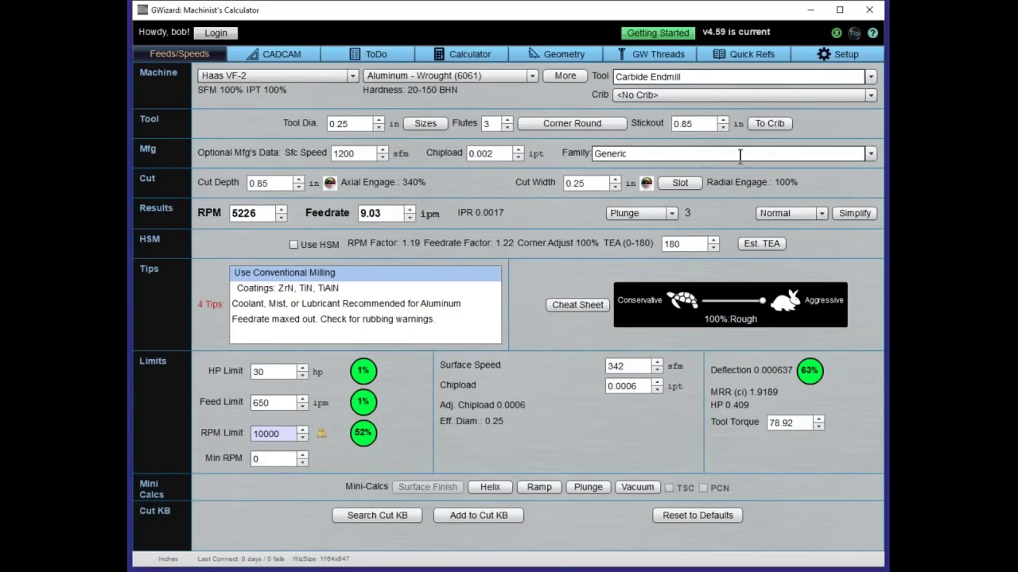
Step: Review the surface speed and chipload examples of the Lakeshore Carbide VFA tool family, and return to the Generic family
left_click(871, 155)
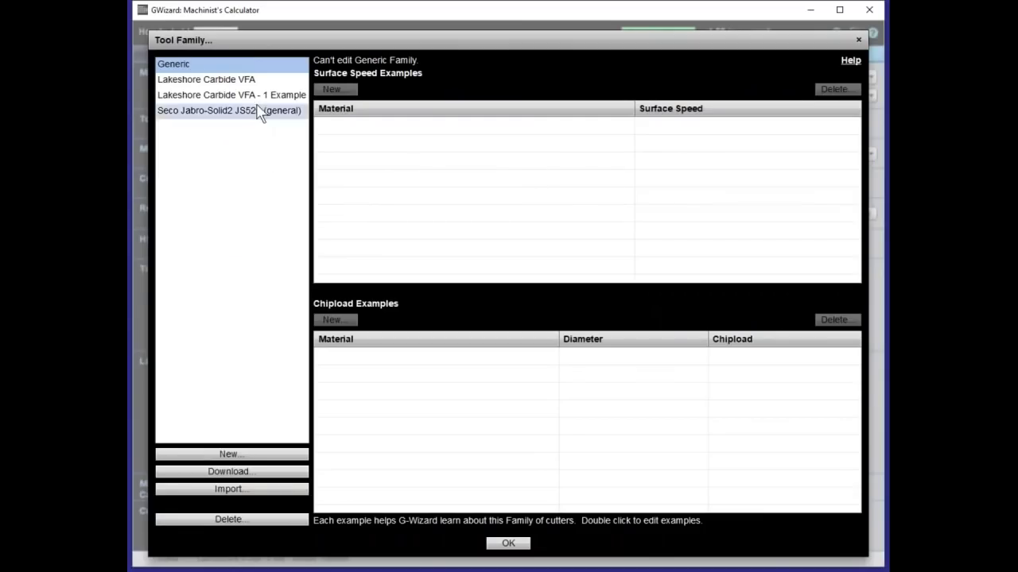
left_click(228, 83)
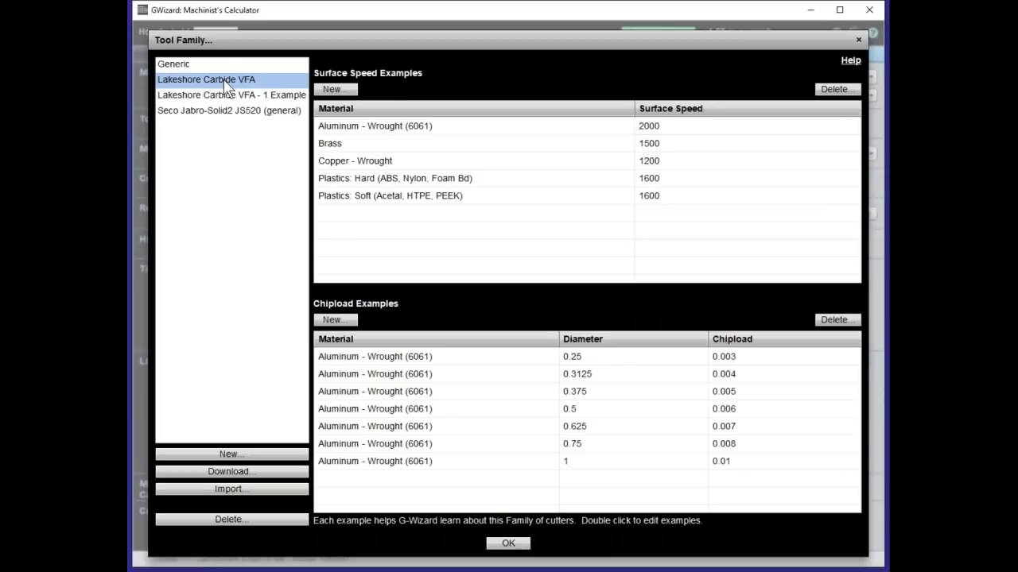
left_click(231, 66)
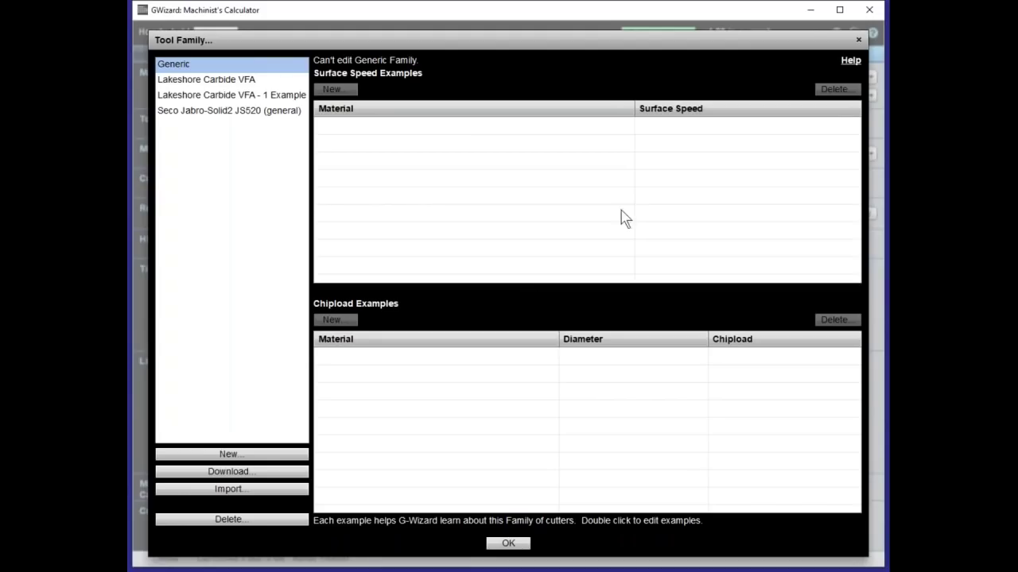
left_click(859, 38)
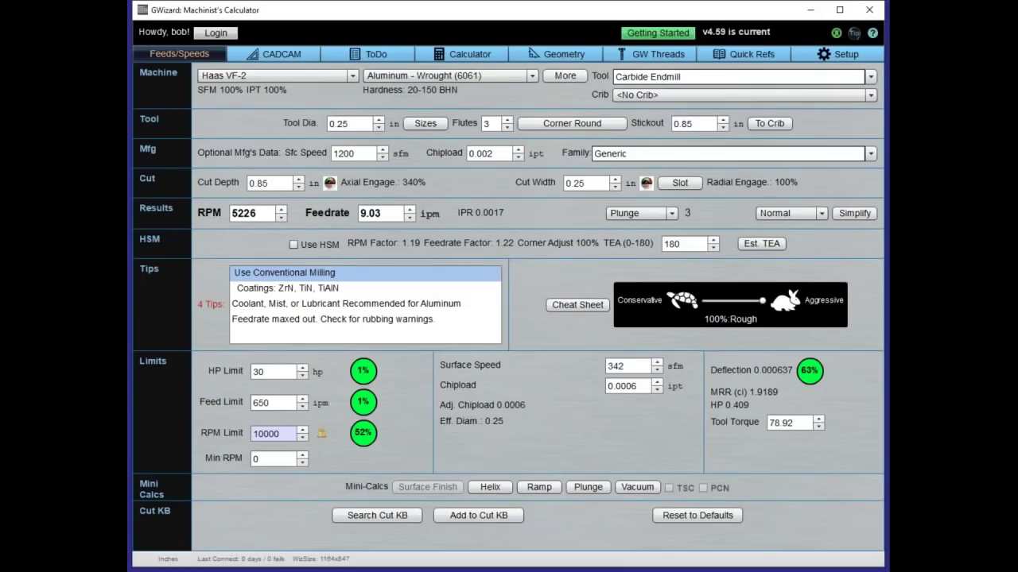
Step: Switch high-speed machining (HSM) on for the cut and back off again
left_click(292, 244)
left_click(292, 245)
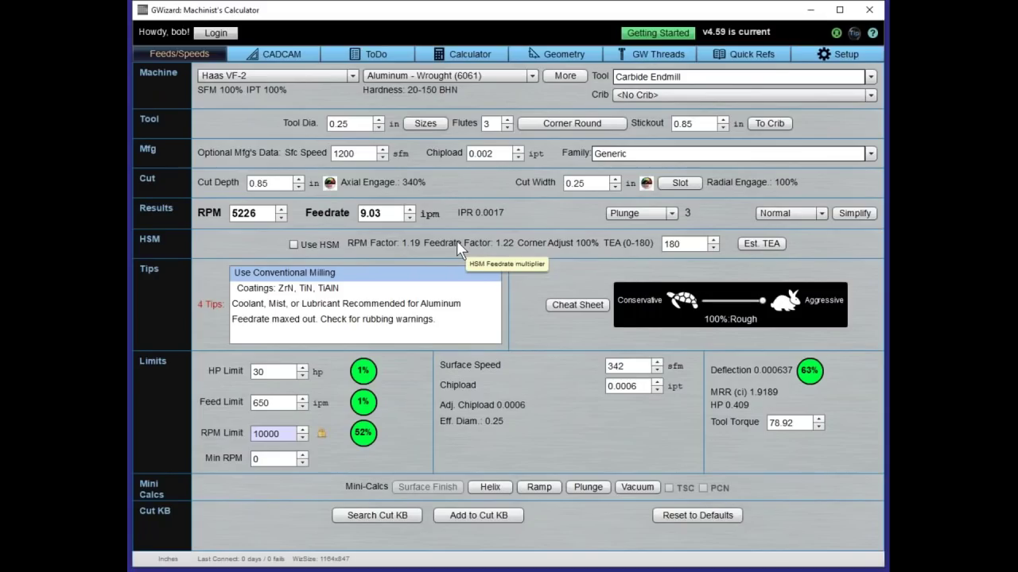
Step: Look at the CADCAM page, return to Feeds/Speeds, and read through the Feeds and Speeds Cheat Sheet
left_click(280, 58)
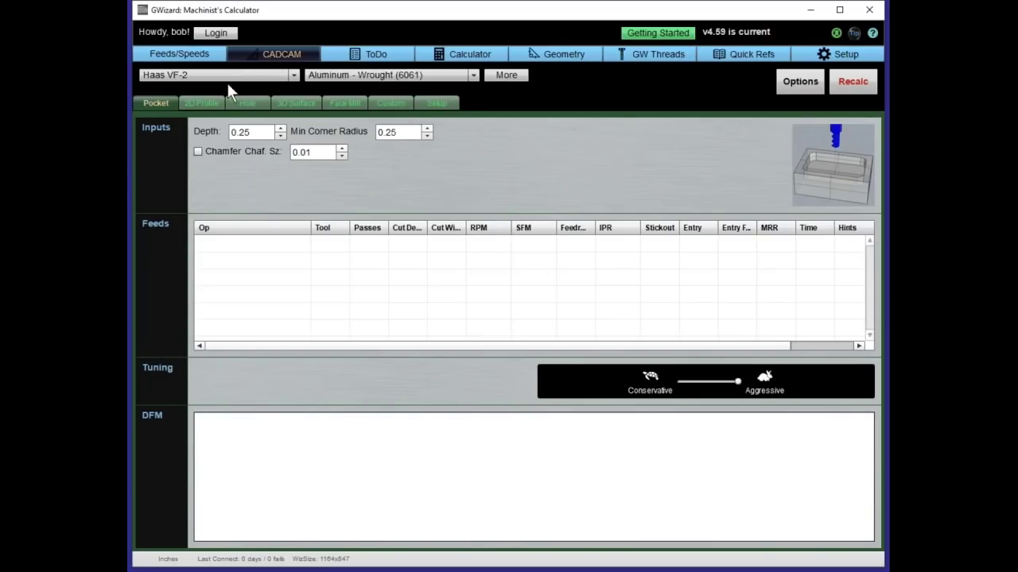
left_click(195, 58)
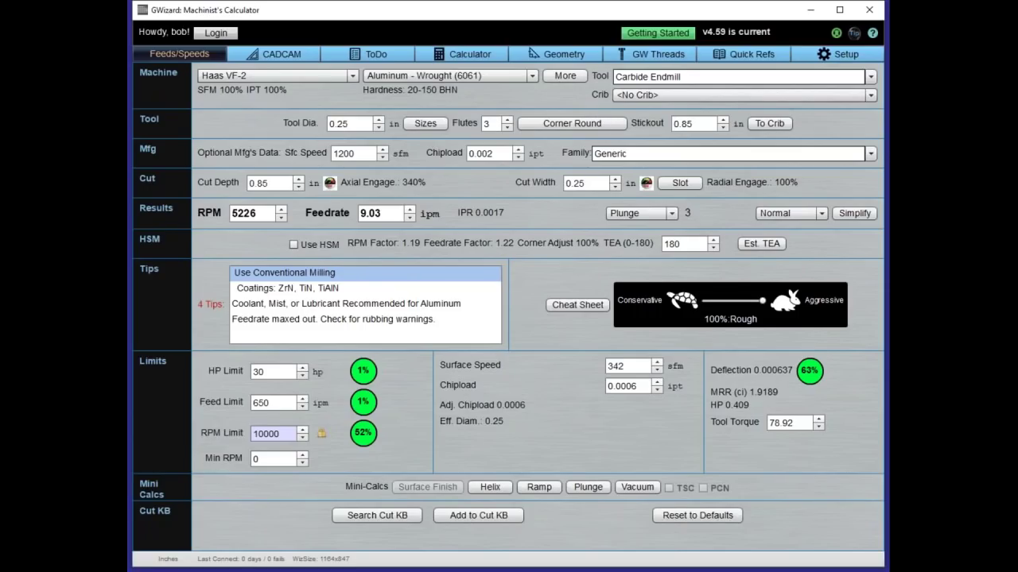
left_click(576, 303)
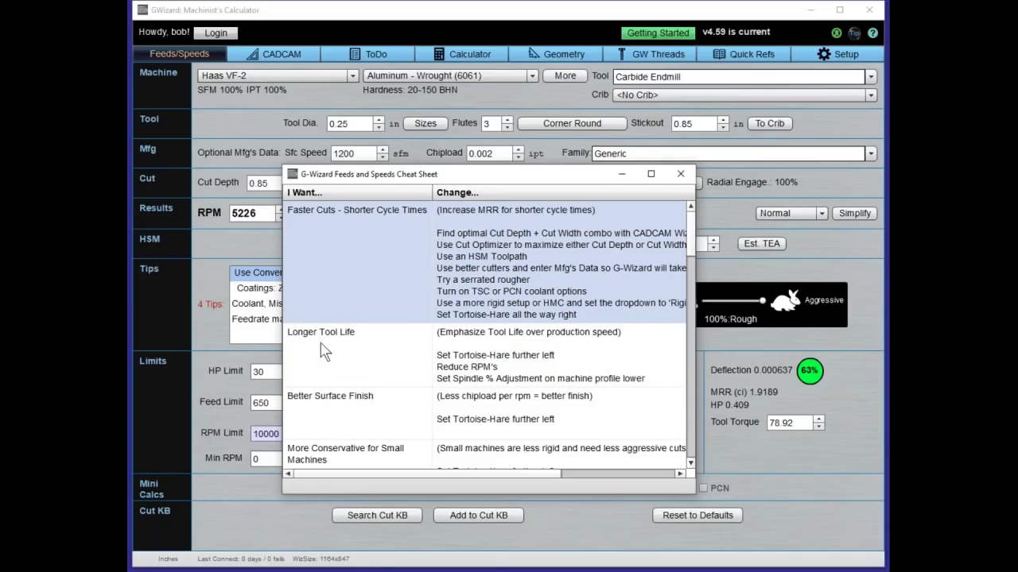
scroll(321, 357, "down", 3)
scroll(325, 334, "down", 4)
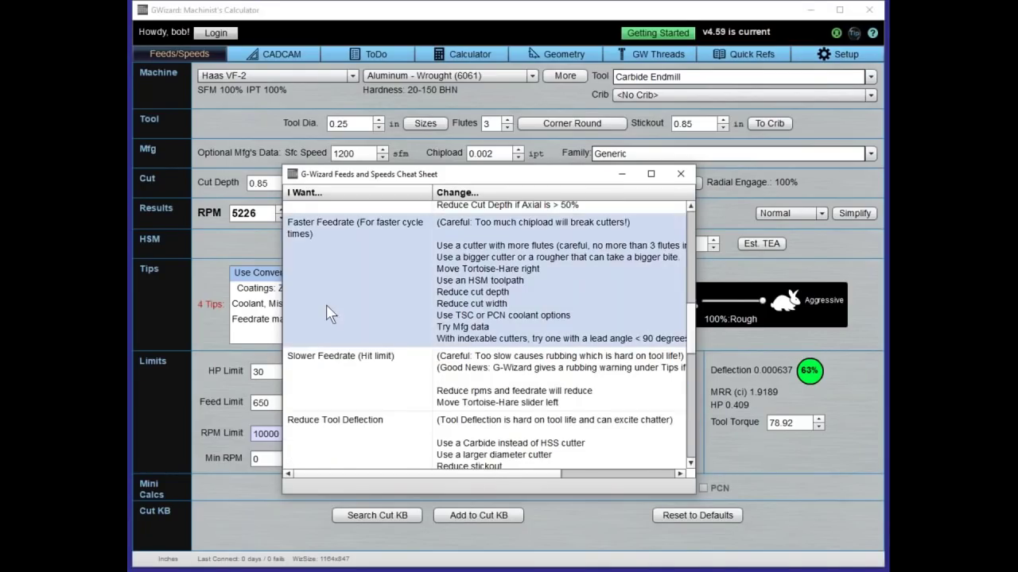
scroll(330, 312, "up", 3)
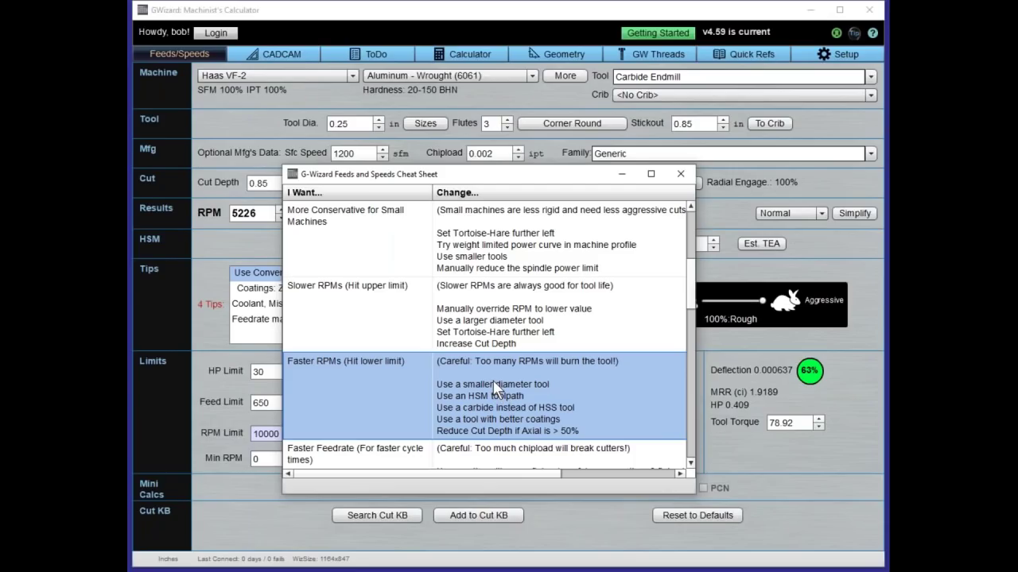
scroll(492, 380, "up", 3)
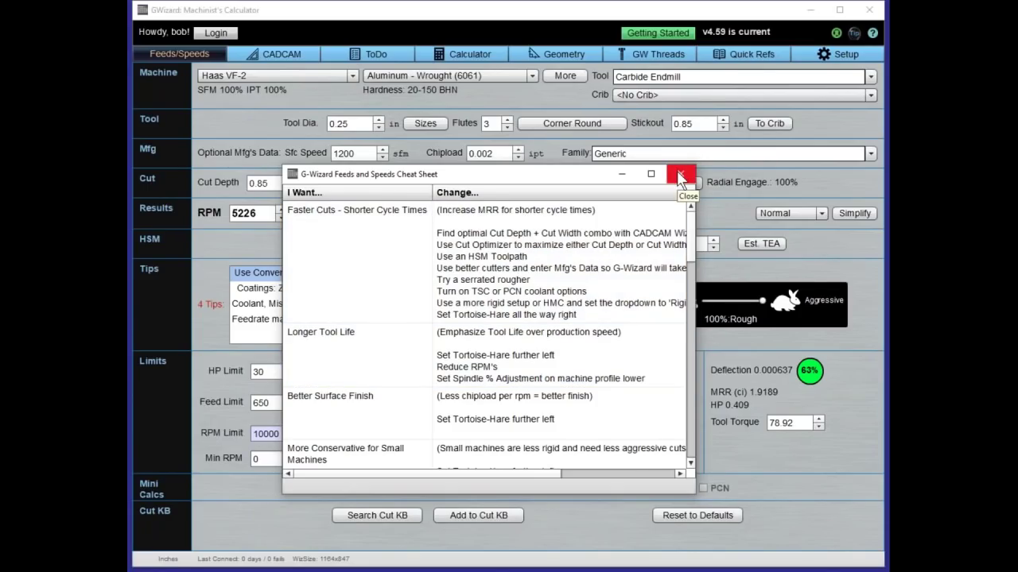
left_click(679, 174)
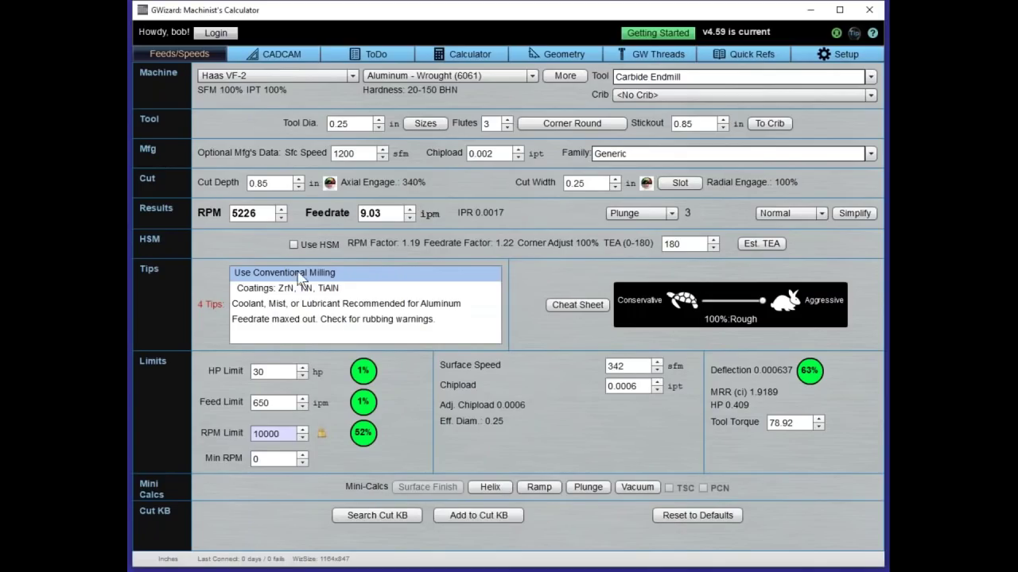
Step: Check the cut depth optimizer and the Helical and Circular Interpolation Mini-Calc without adjusting the feedrate
left_click(330, 182)
left_click(741, 135)
left_click(489, 487)
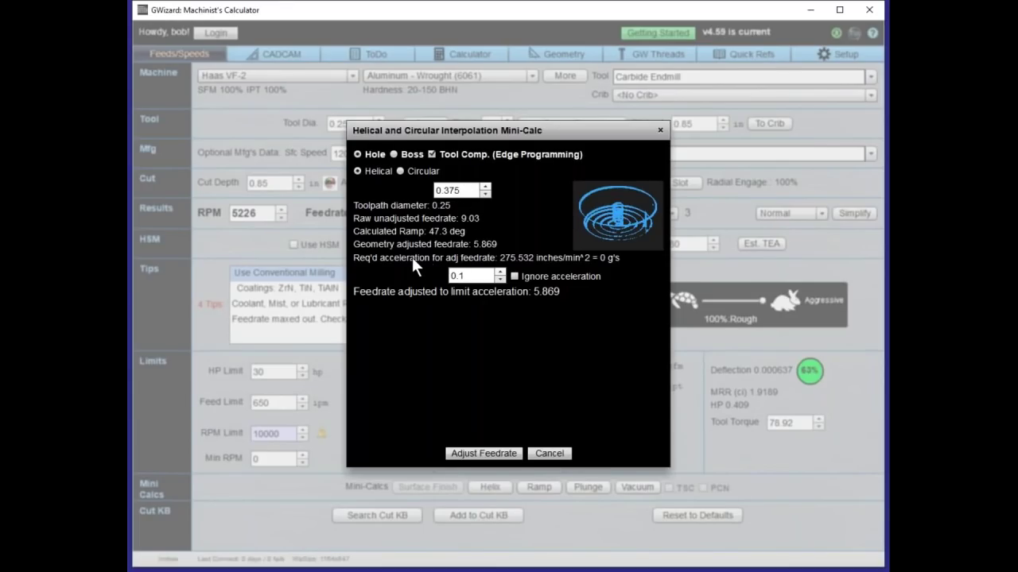
mouse_move(410, 248)
left_click(548, 454)
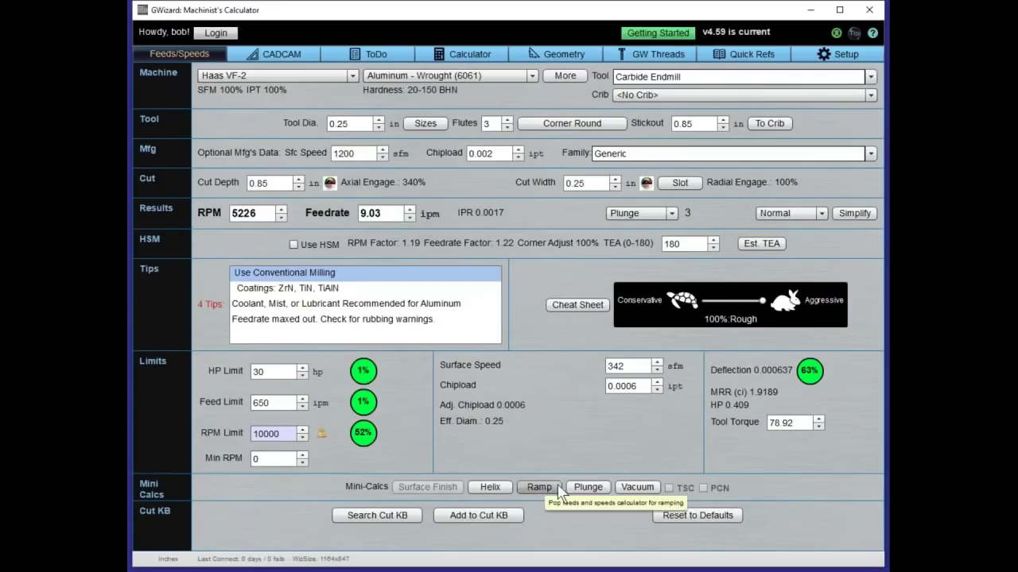
Step: Review the Plunge Roughing and Vacuum Fixture Mini-Calcs, cancelling each without applying it to the cut
left_click(588, 487)
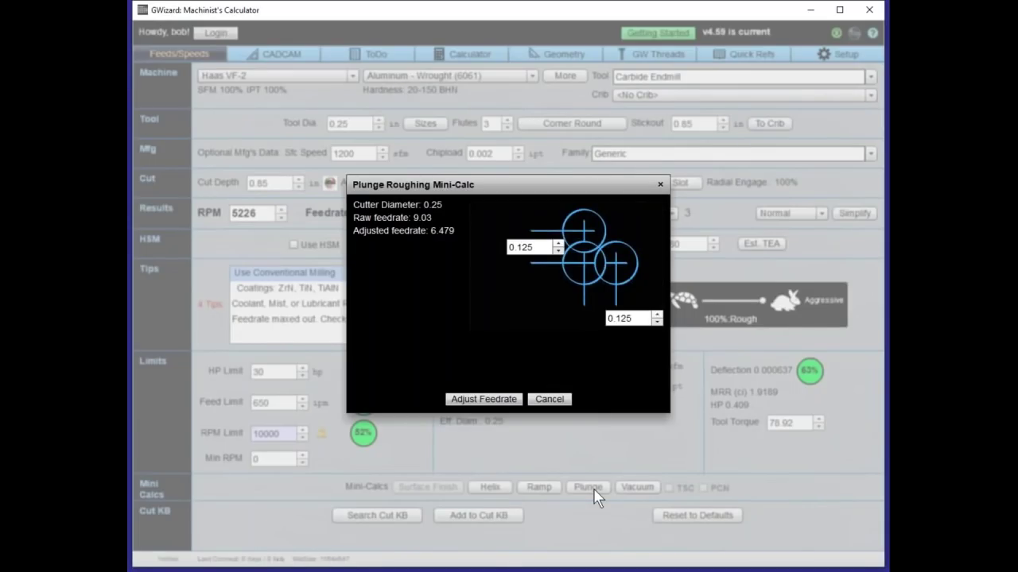
left_click(548, 400)
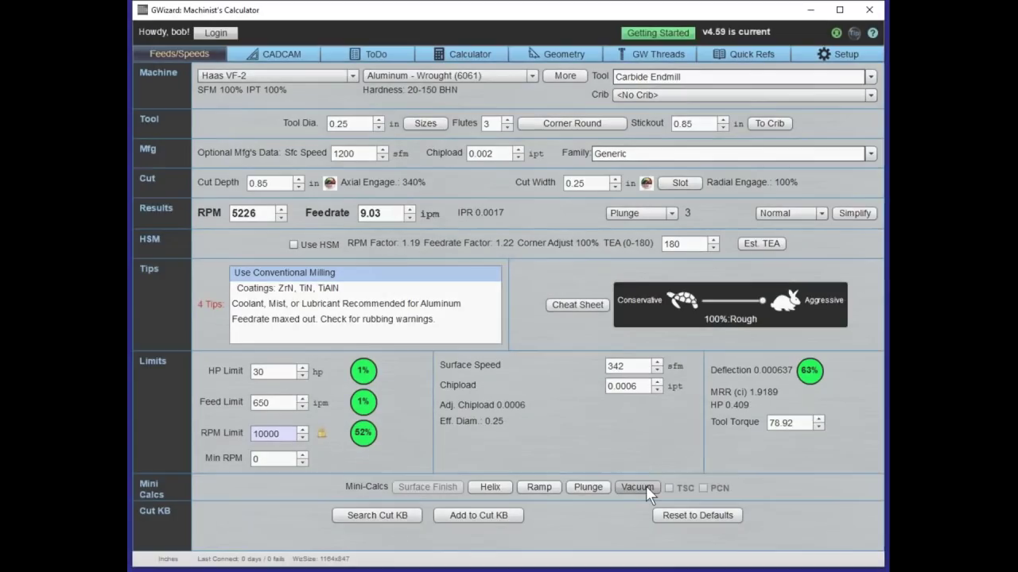
left_click(646, 488)
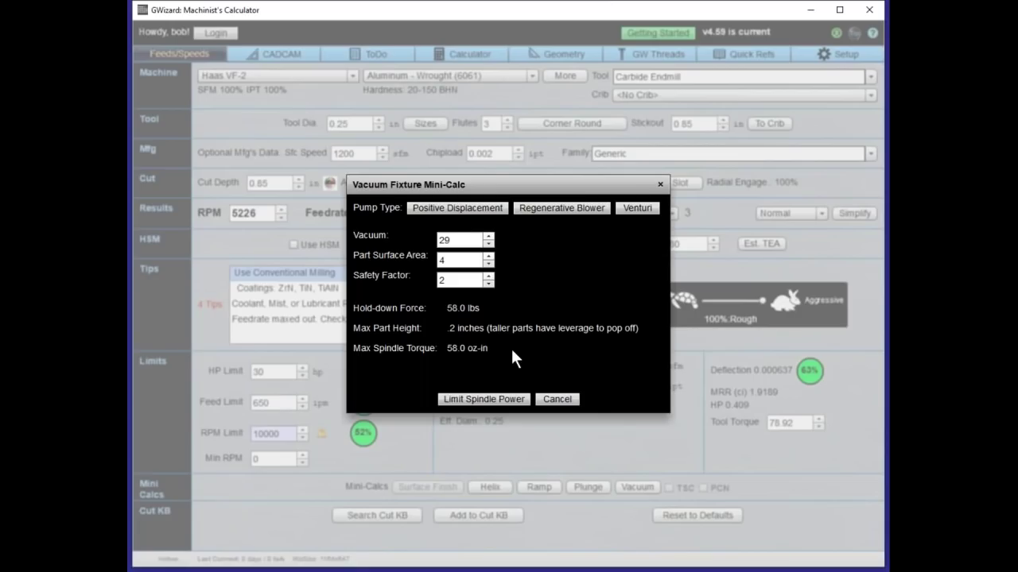
left_click(566, 401)
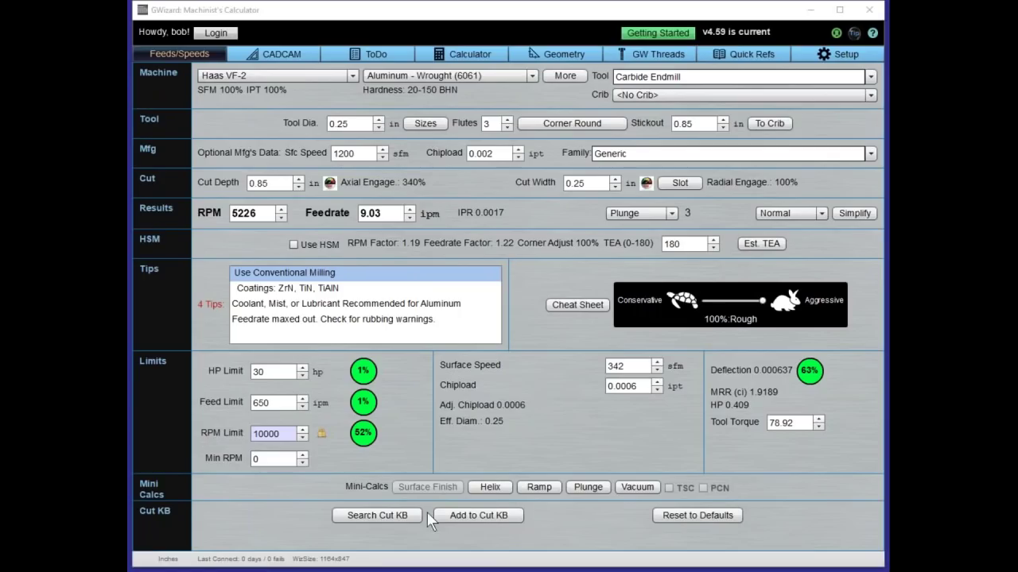
Step: Look over the Cut KB search form and a new Cut KB entry with its tool wear choices, cancelling both
left_click(400, 513)
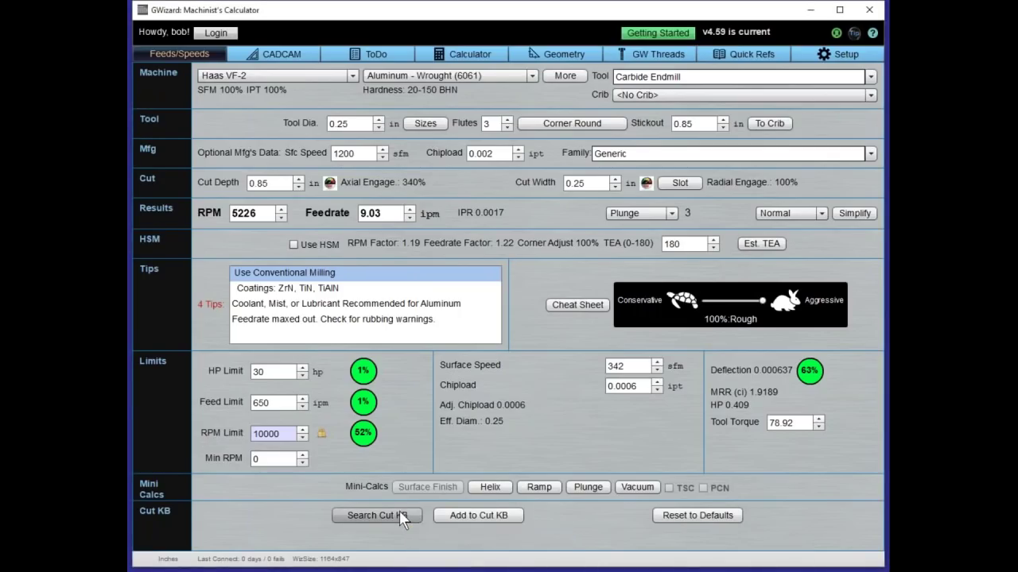
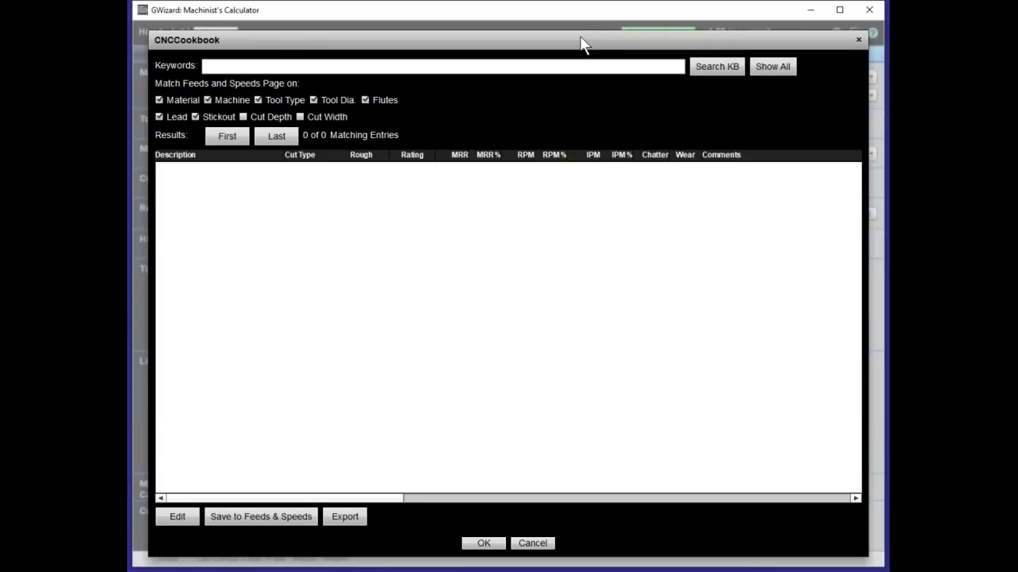
left_click(531, 544)
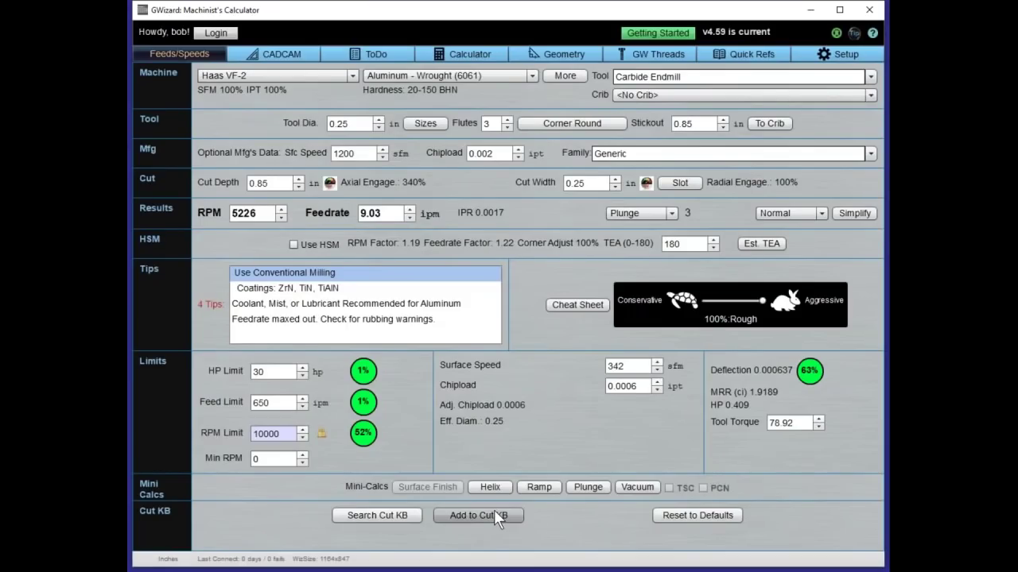
left_click(494, 514)
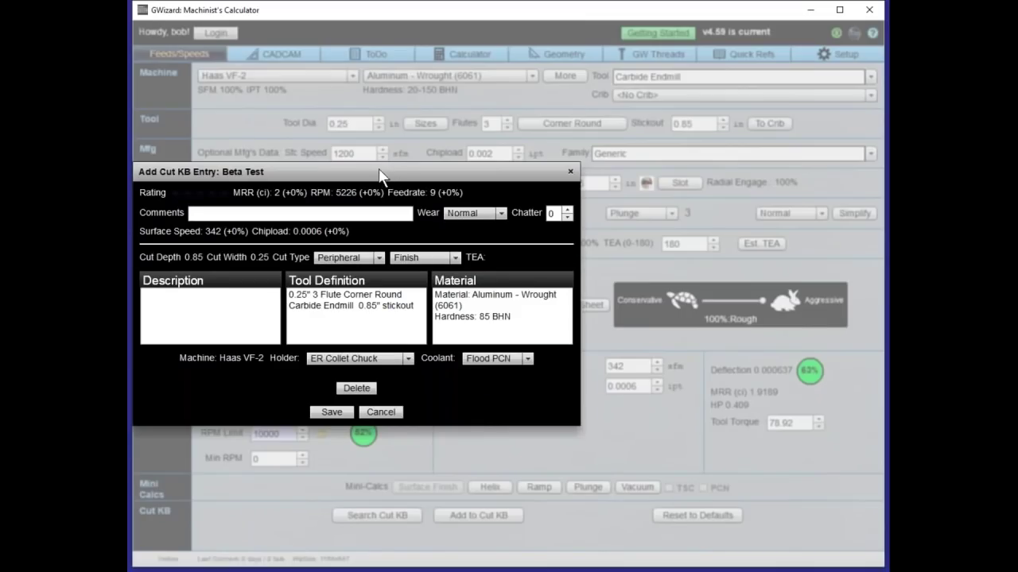
left_click_drag(403, 167, 523, 142)
left_click_drag(578, 135, 590, 134)
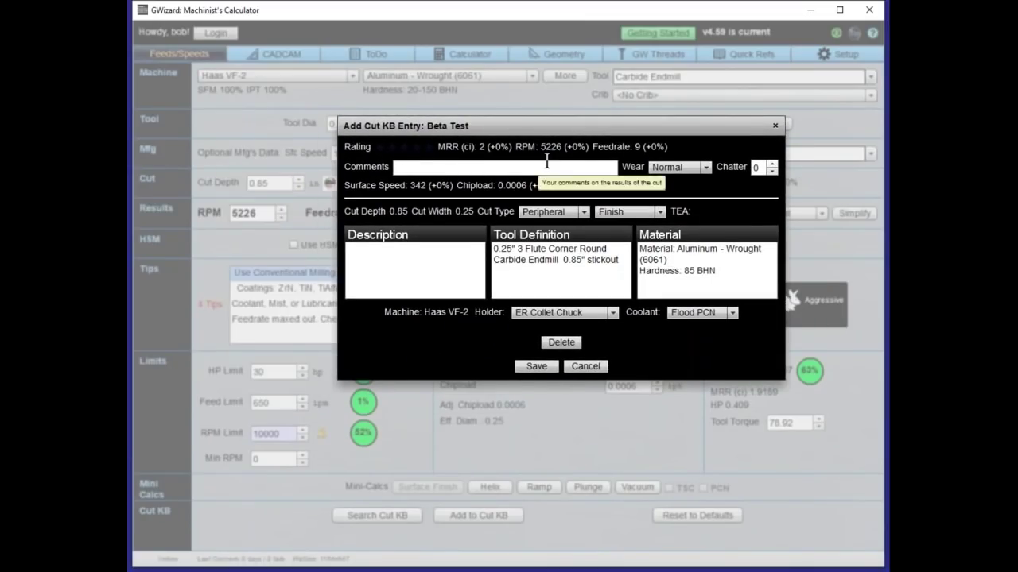
left_click(667, 167)
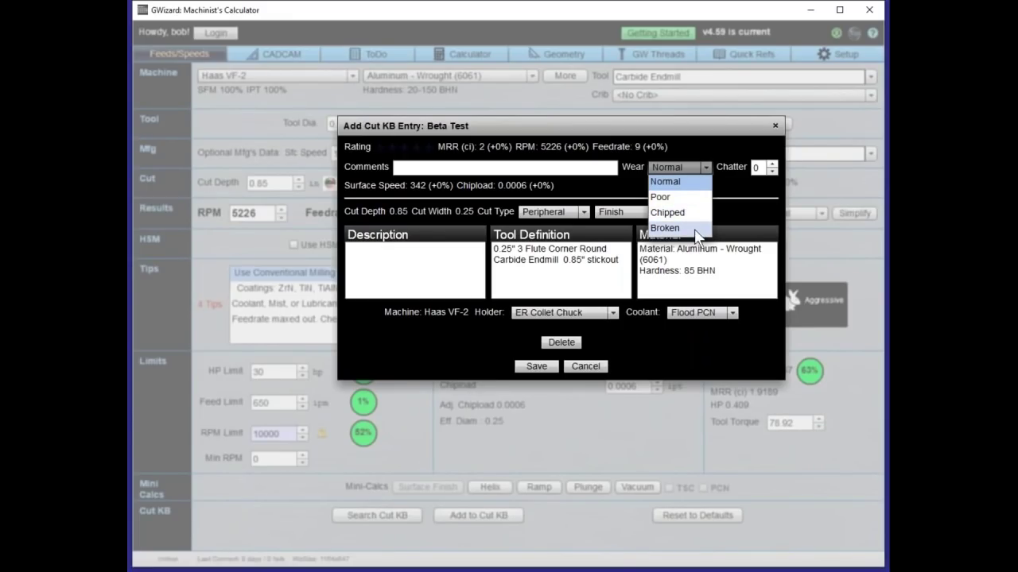
left_click(748, 167)
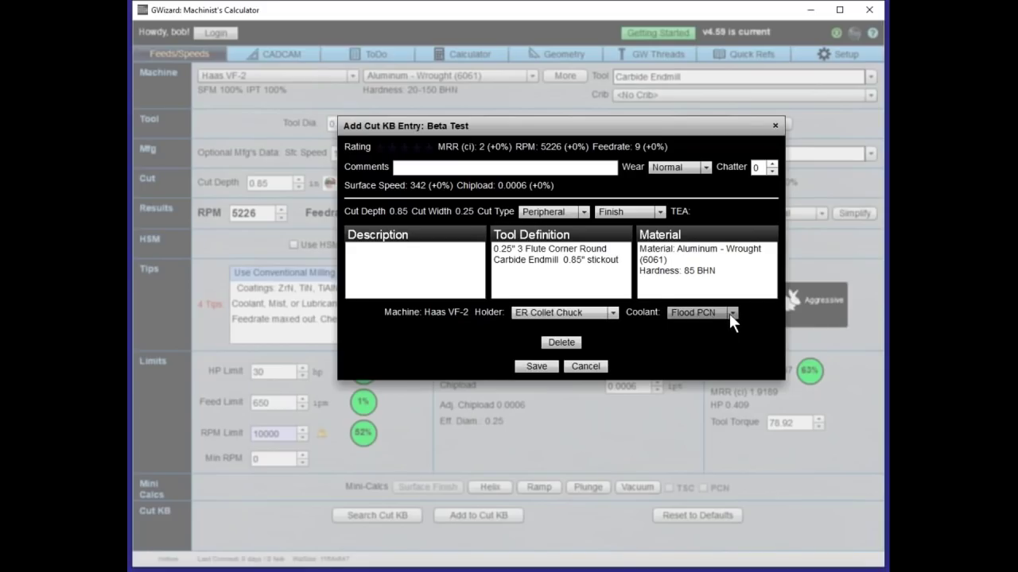
left_click(583, 366)
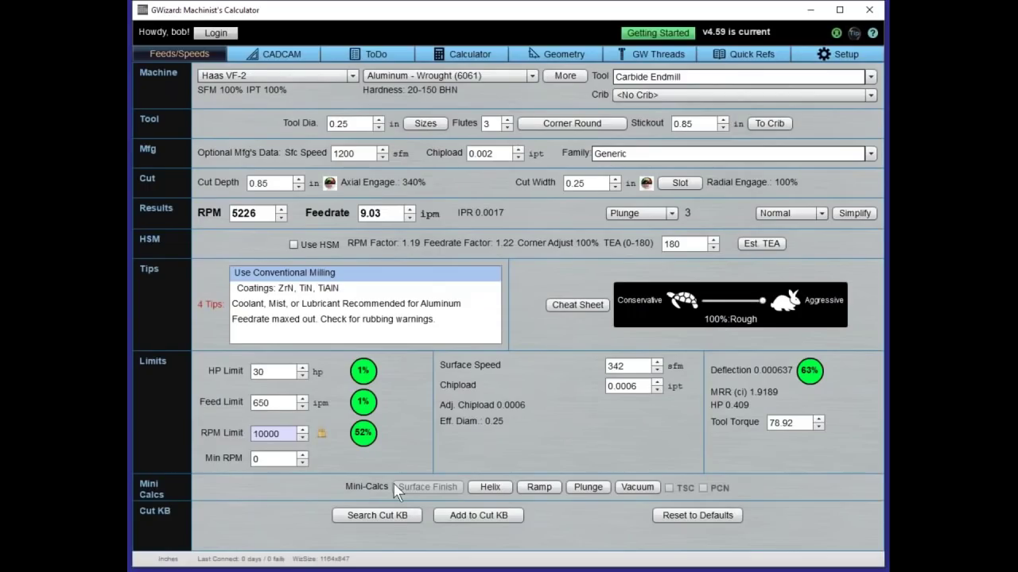
Step: Search the Cut KB for the current cut, inspect the peripheral cut entry, and leave without loading it
left_click(383, 515)
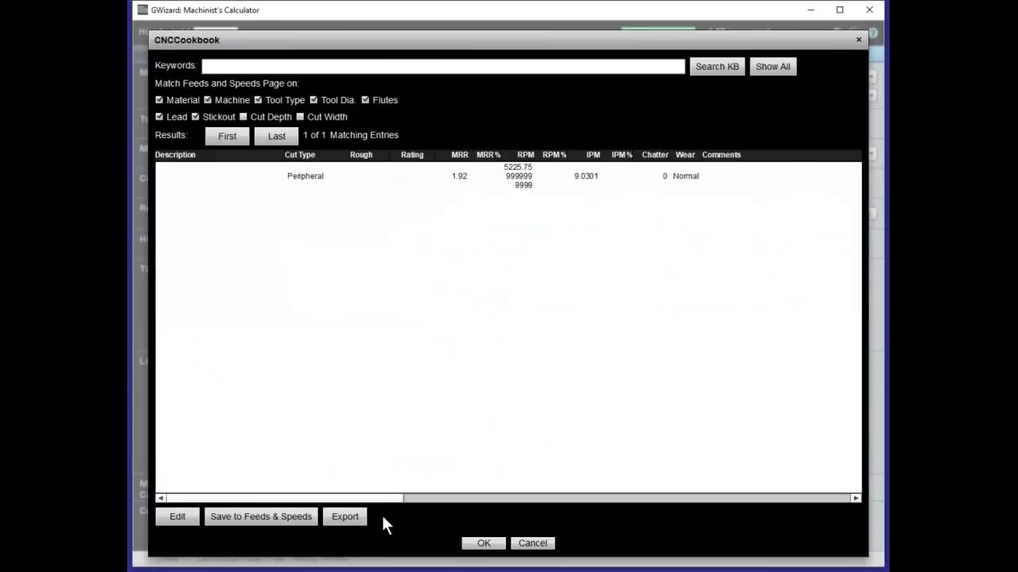
left_click(412, 185)
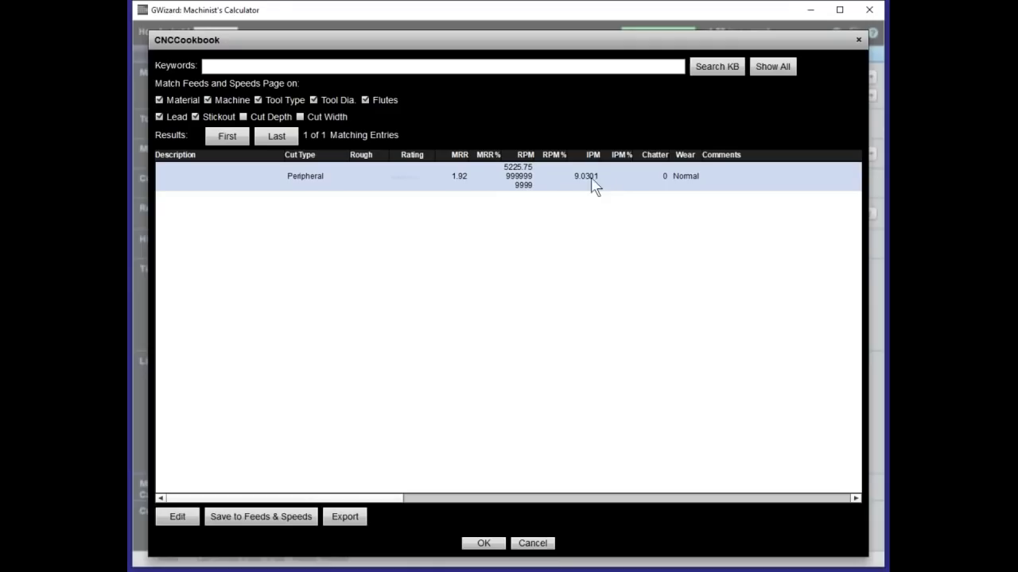
left_click(533, 544)
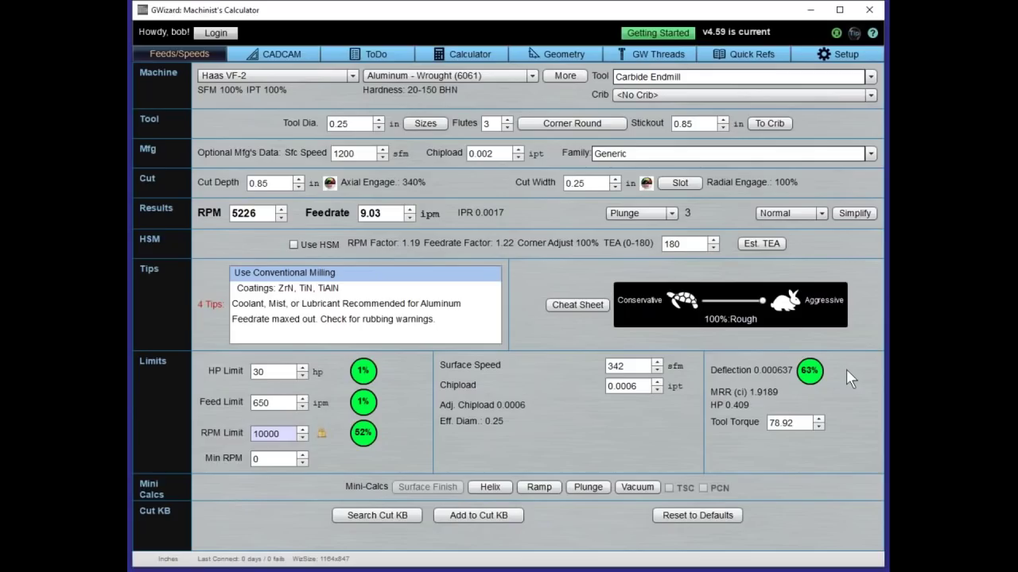
Step: Calculate chatter-minimizing spindle speeds in the Chatter quick reference for 0.004 mark separation, 1200 SFM surface speed and 3 cutter flutes
left_click(750, 59)
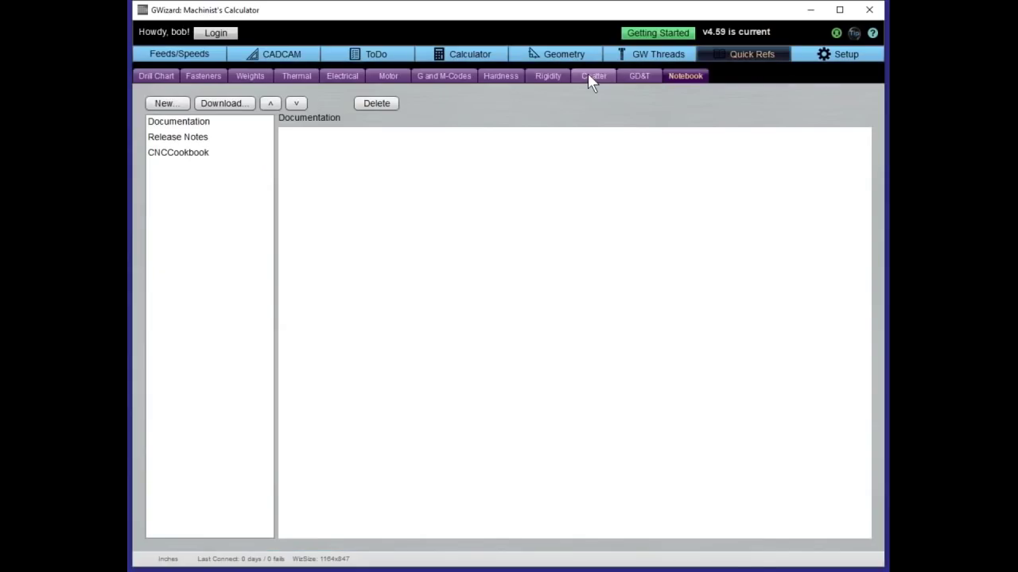
left_click(590, 76)
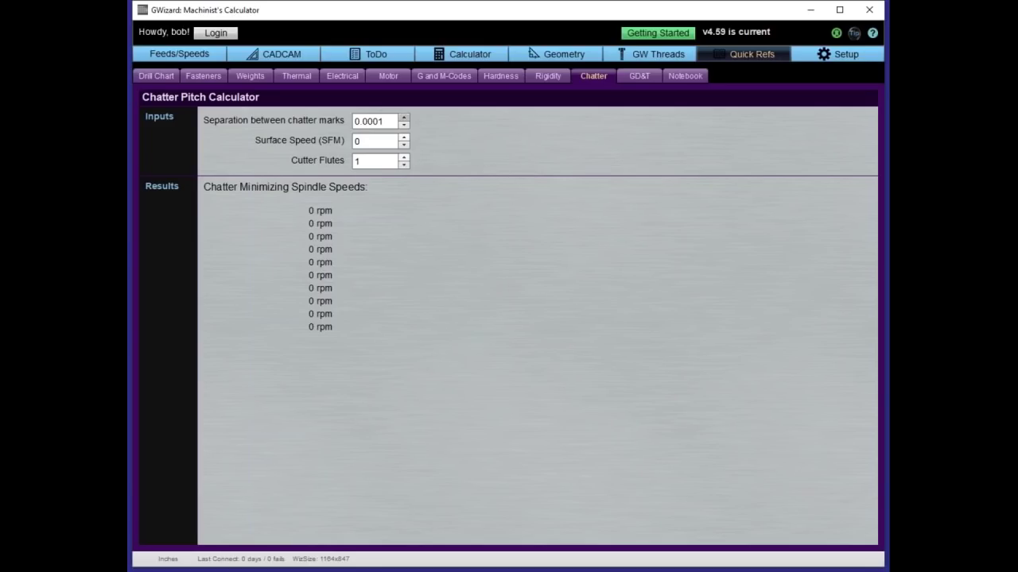
left_click_drag(371, 121, 389, 122)
type("4")
double_click(365, 140)
type("1200")
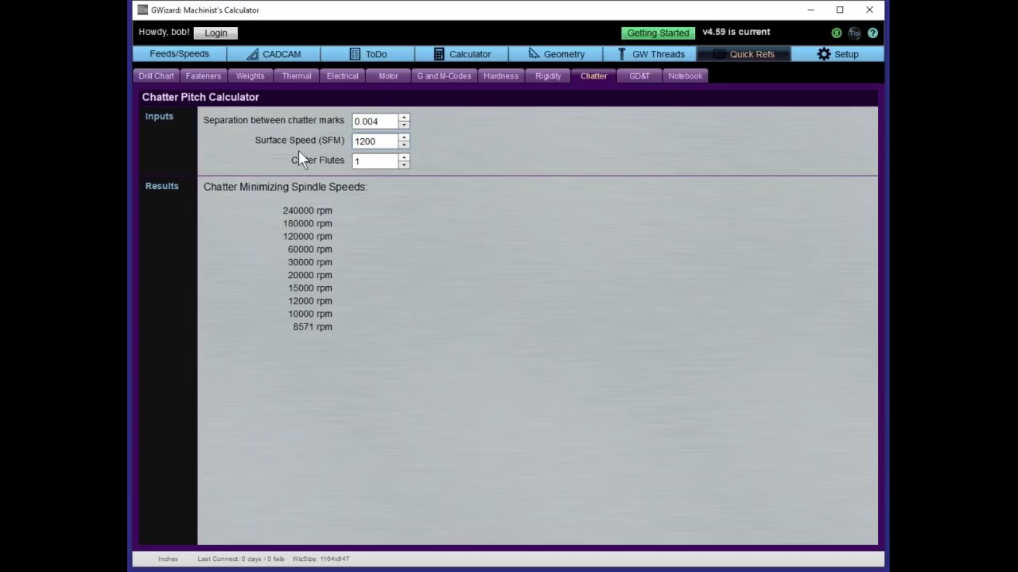
left_click(404, 157)
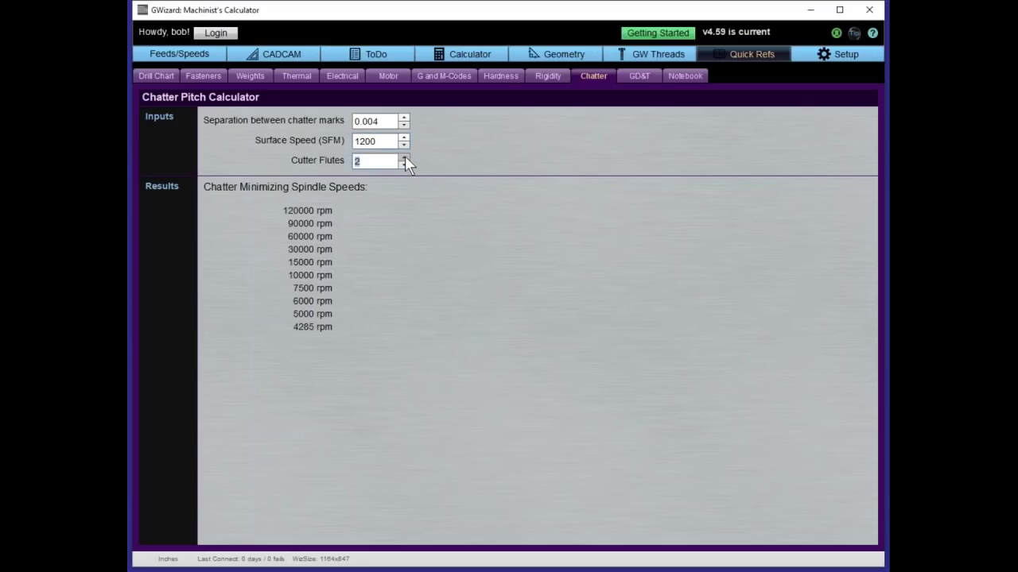
left_click(405, 156)
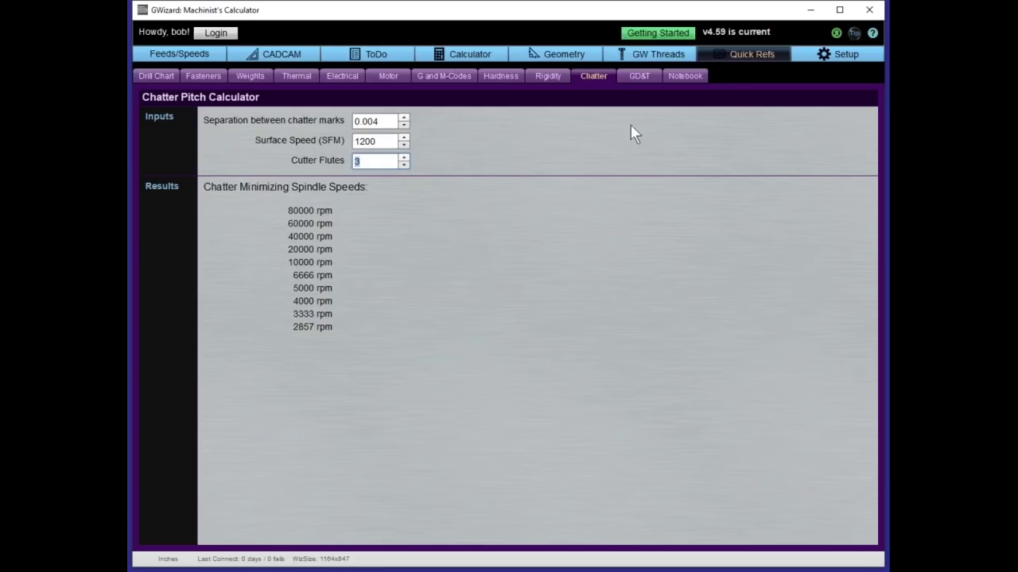
Step: Examine the endmills and spot drill stored in the Default tool crib table in the setup area
left_click(843, 52)
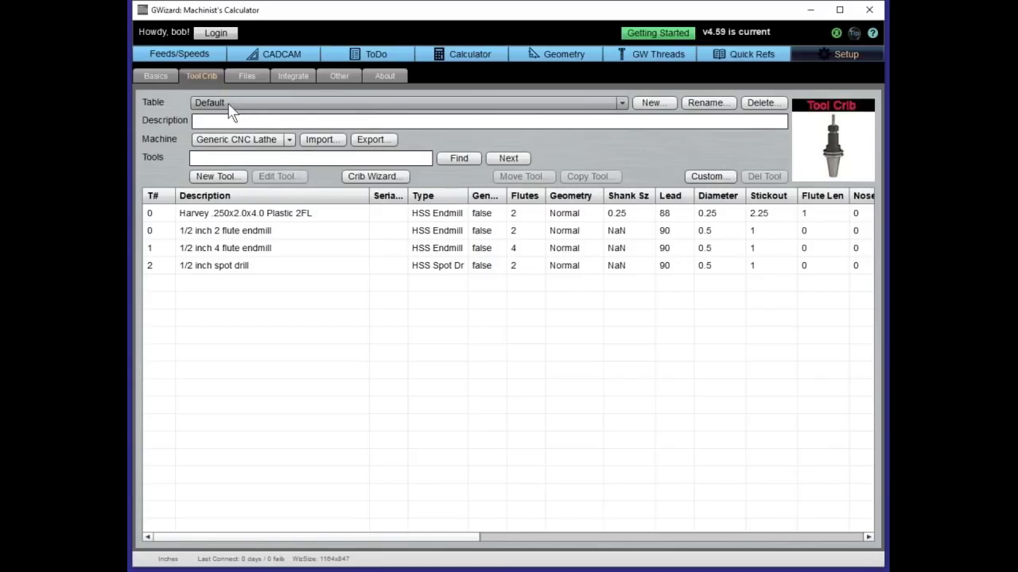
left_click(348, 272)
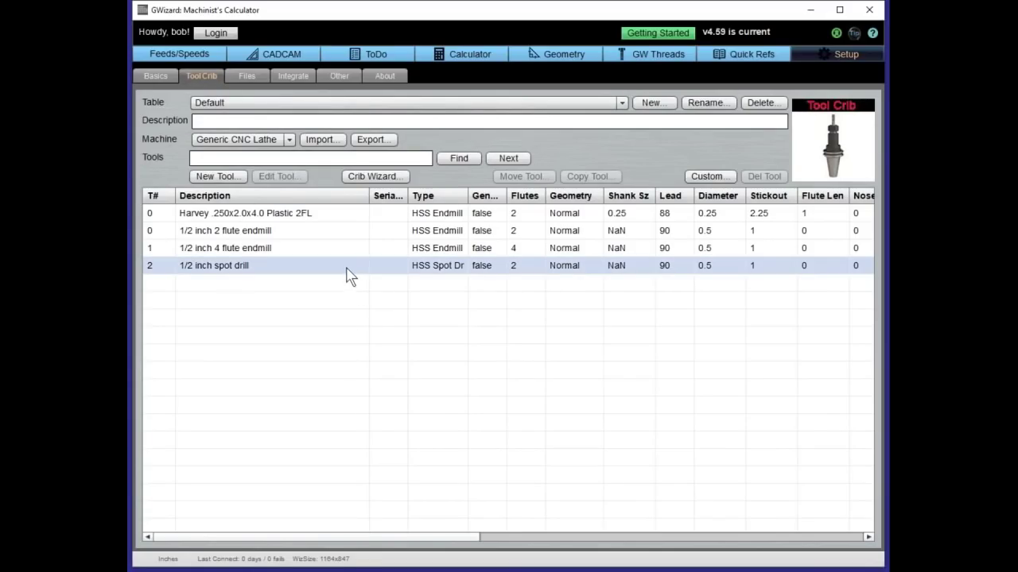
left_click(344, 251)
left_click(343, 234)
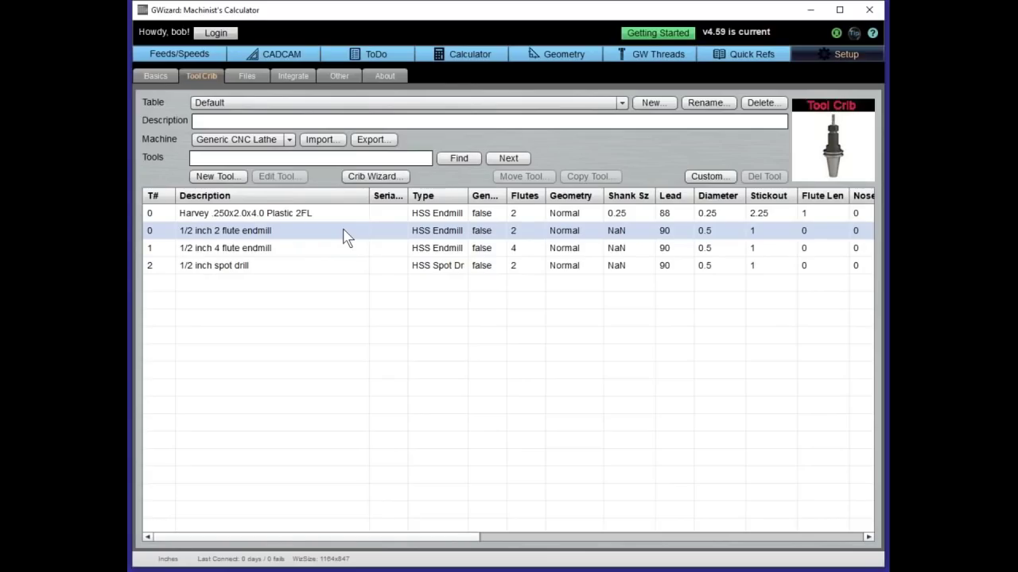
double_click(400, 215)
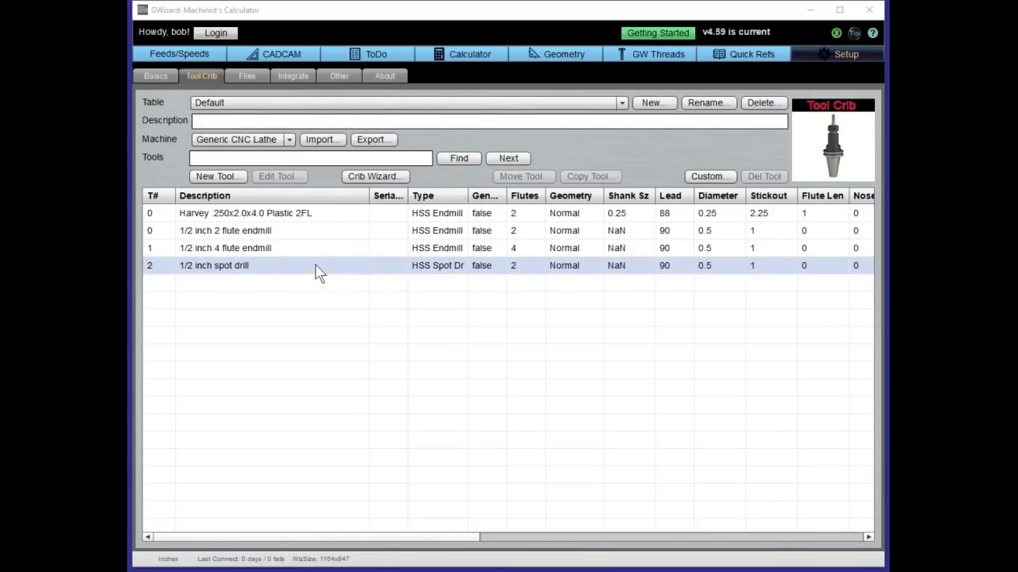
Step: Use the Default tool crib in the Feeds/Speeds calculator and look over its tool list, keeping the Harvey plastic endmill
left_click(179, 50)
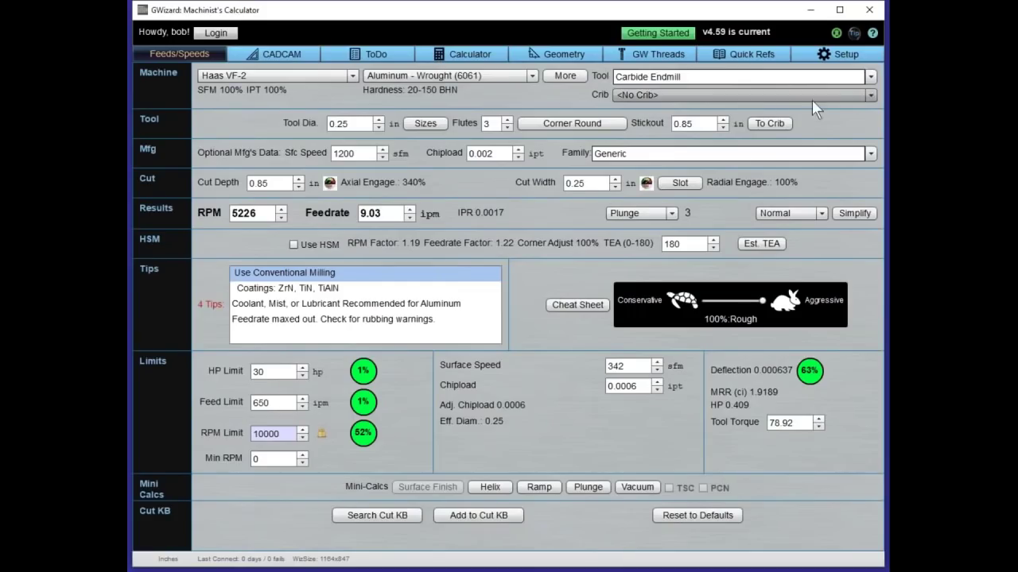
left_click(869, 90)
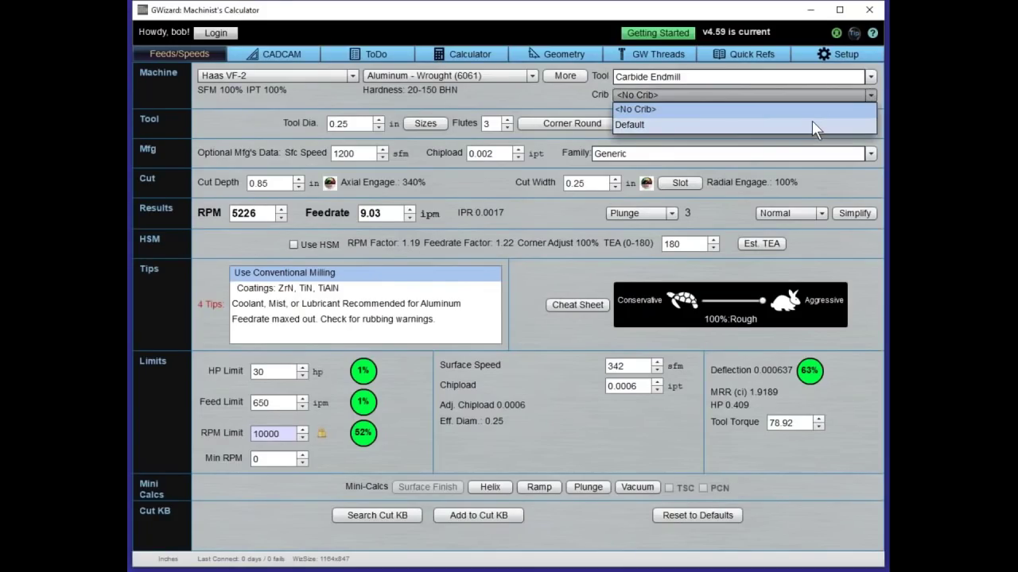
left_click(813, 124)
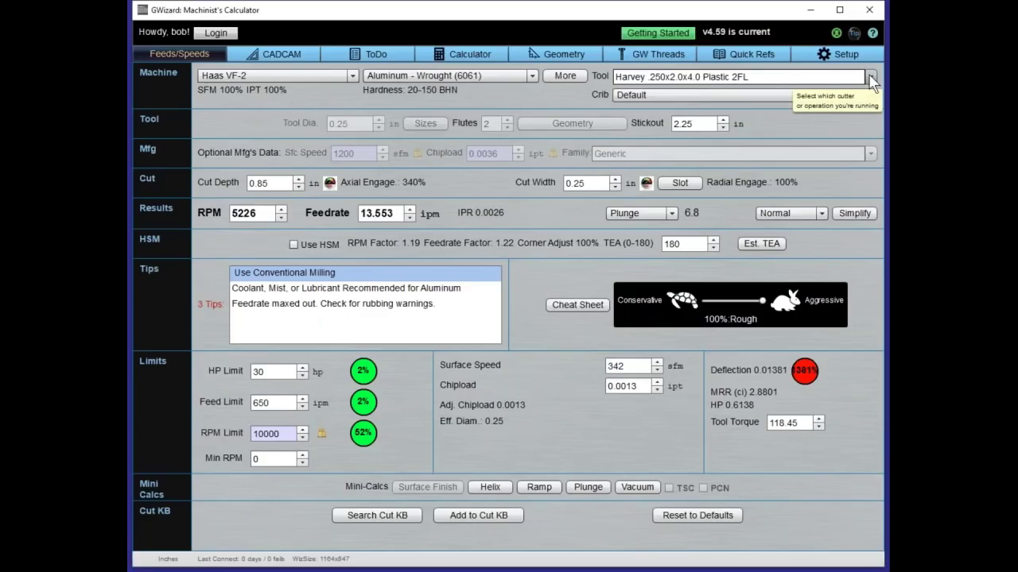
left_click(871, 77)
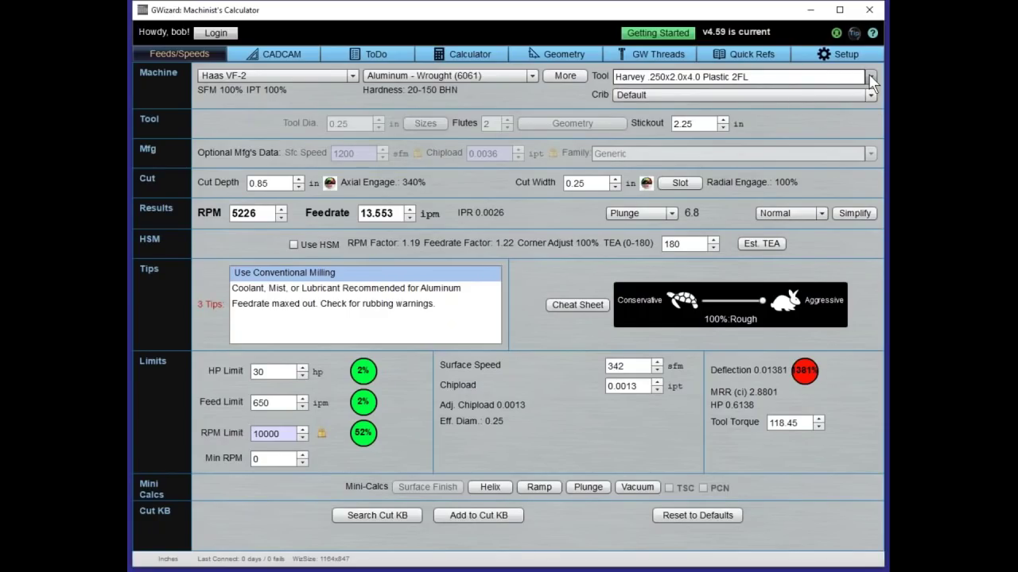
left_click(466, 222)
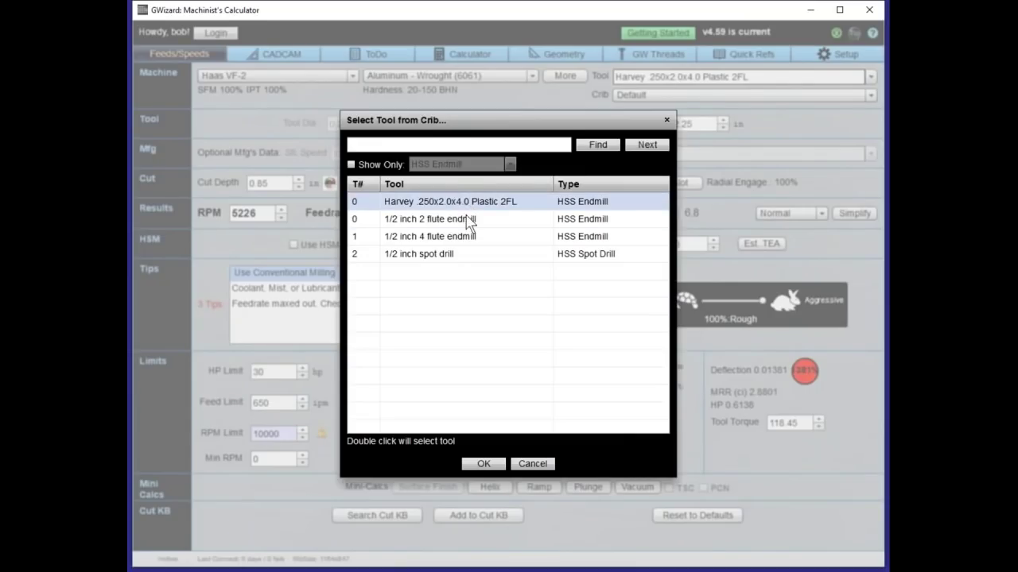
left_click(532, 464)
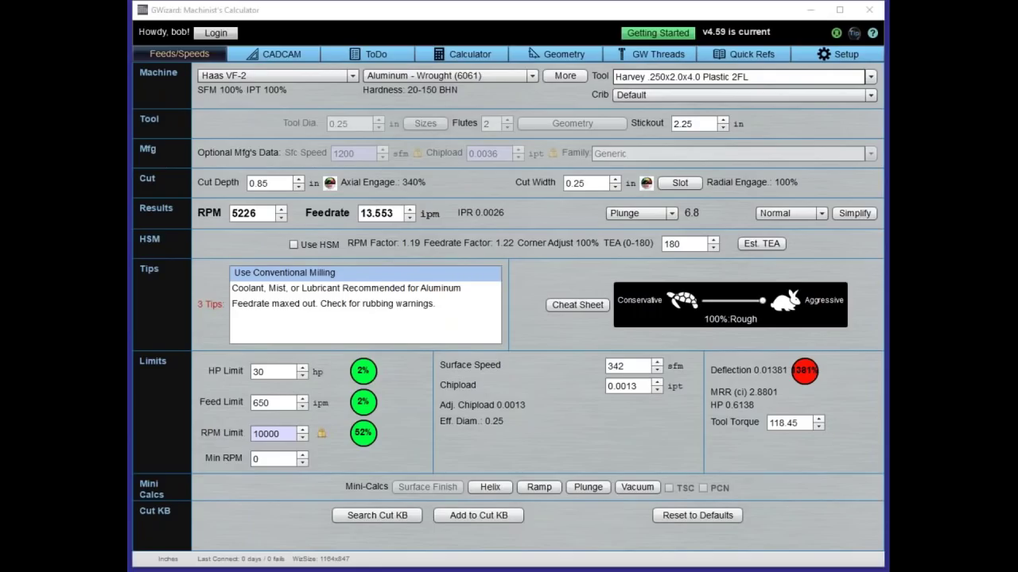
Step: Set the crib back to <No Crib> and define the tool as a carbide endmill with 5 flutes and a normal tip
left_click(780, 92)
left_click(747, 109)
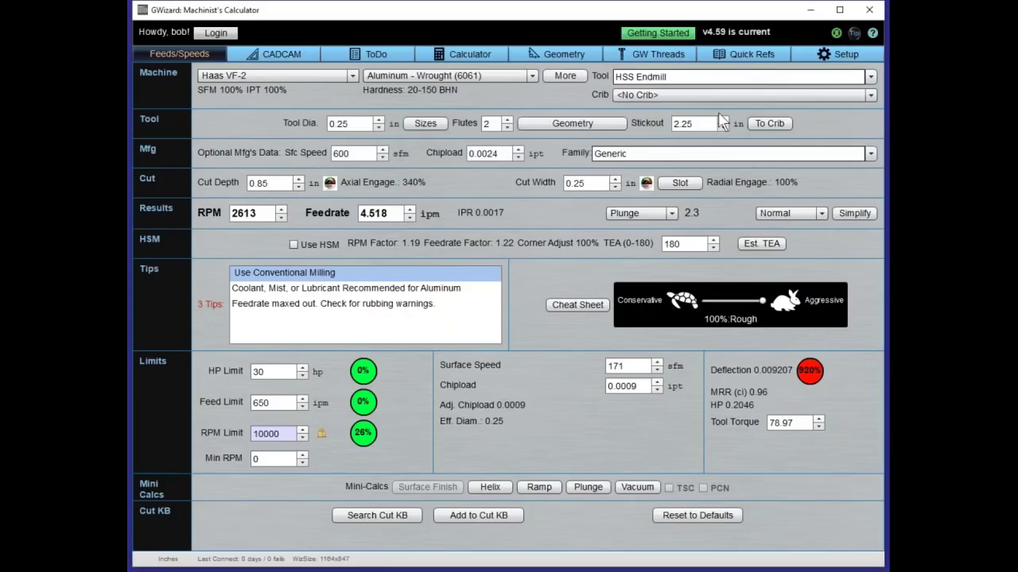
left_click(640, 77)
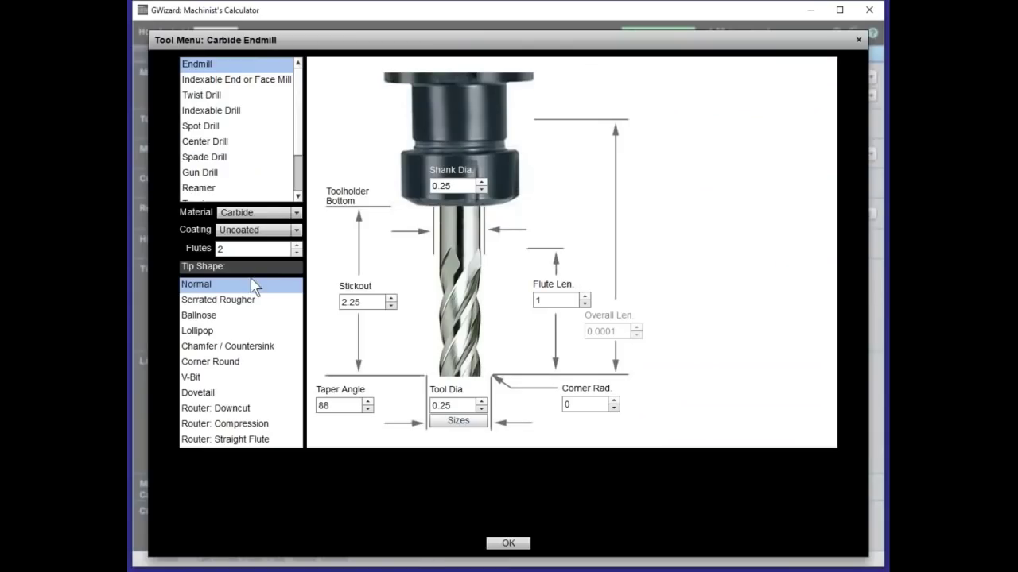
left_click(297, 245)
left_click(296, 245)
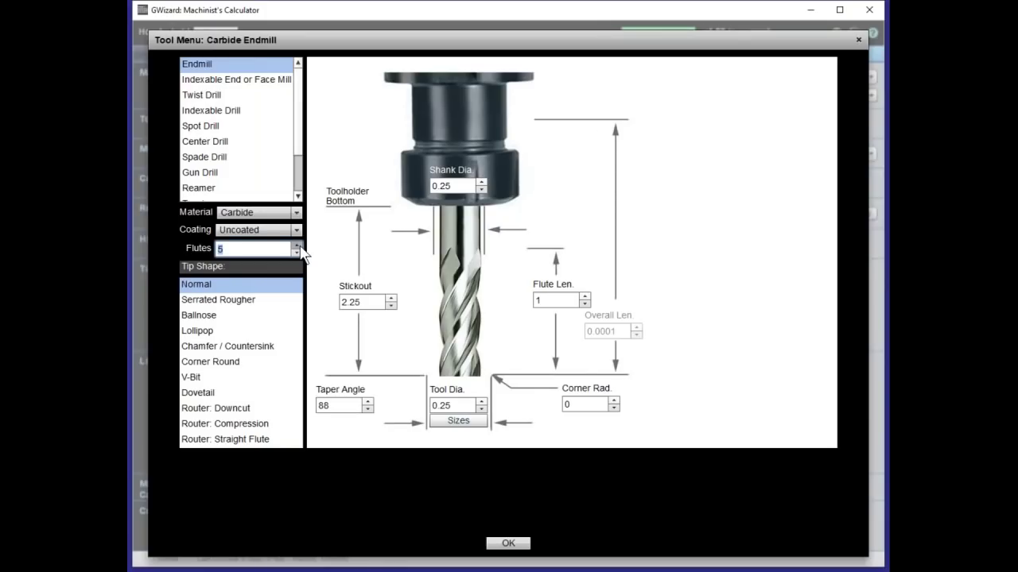
left_click(296, 246)
left_click(297, 246)
left_click(508, 543)
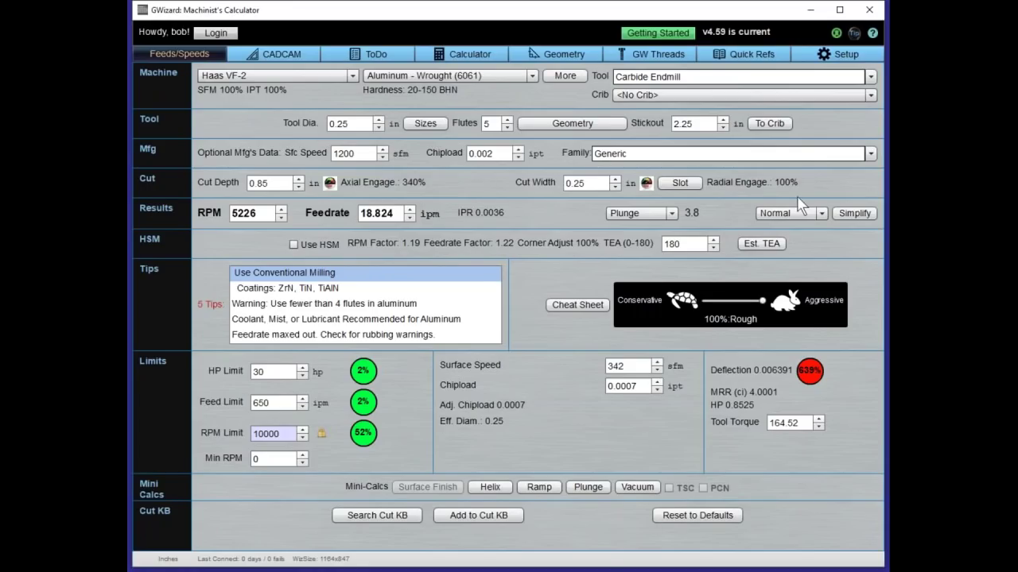
Step: Check the manufacturer's data fields and the option for sending the current tool to a crib, cancelling the transfer
mouse_move(318, 151)
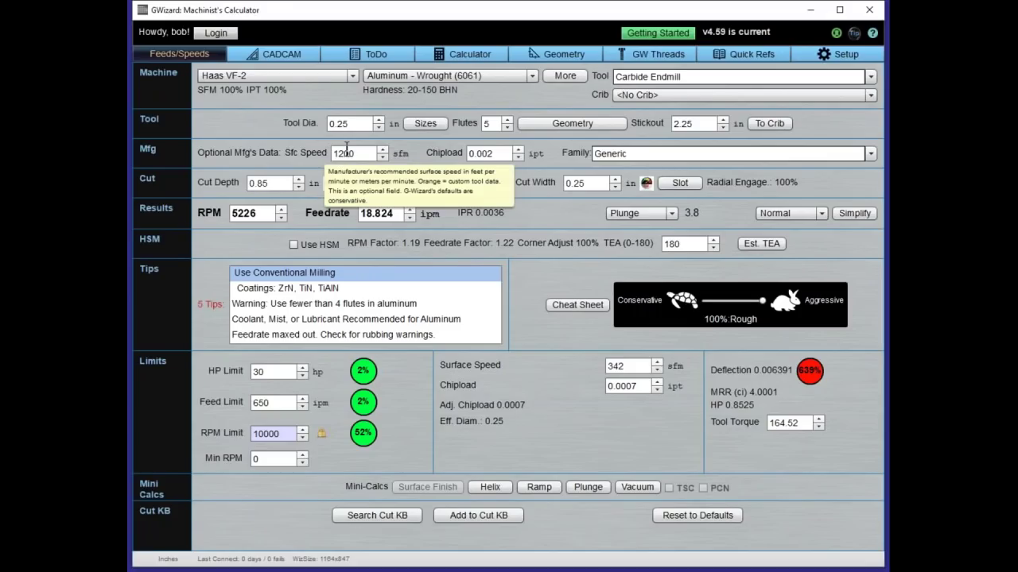
mouse_move(471, 148)
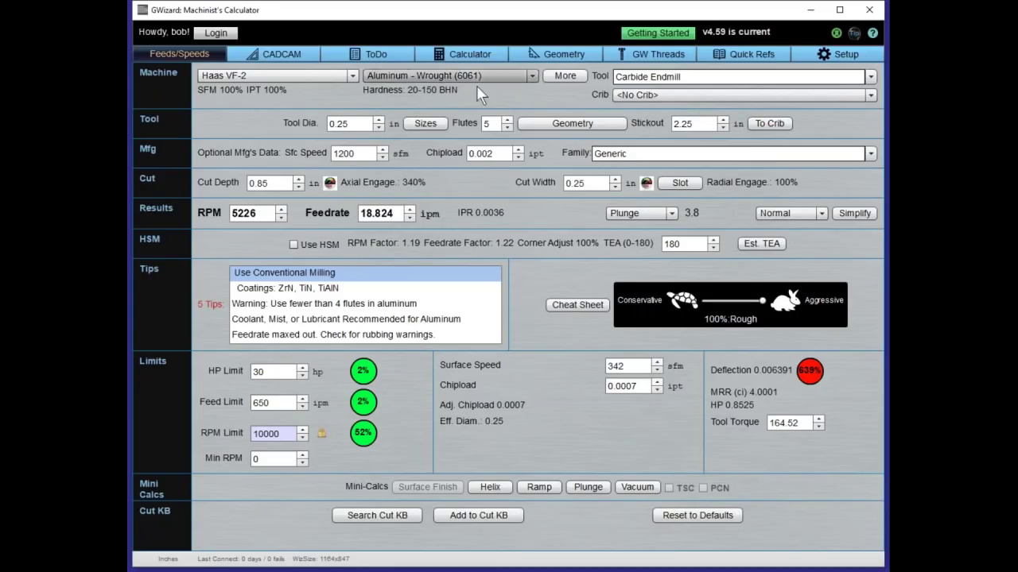
left_click(765, 123)
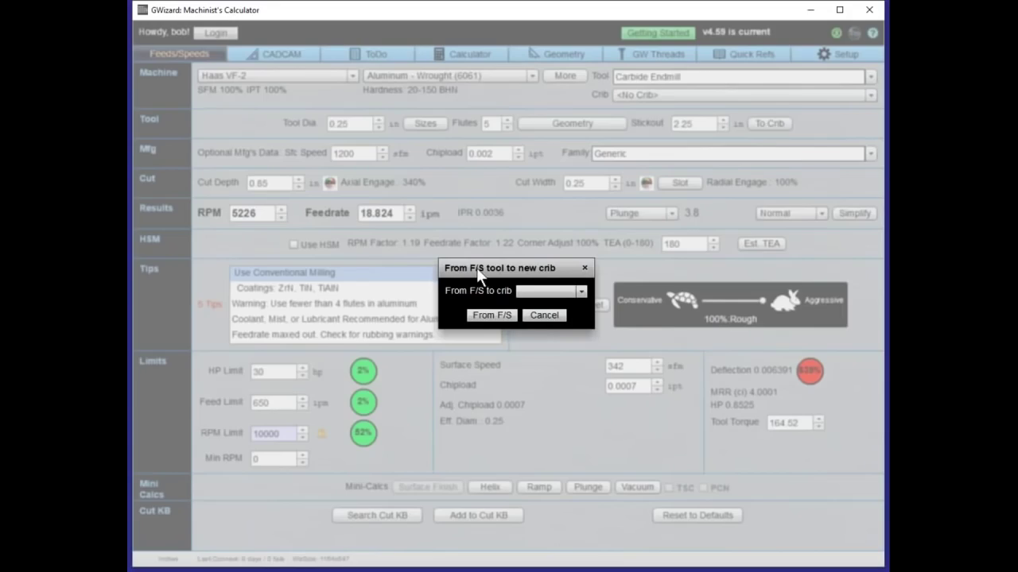
left_click(532, 310)
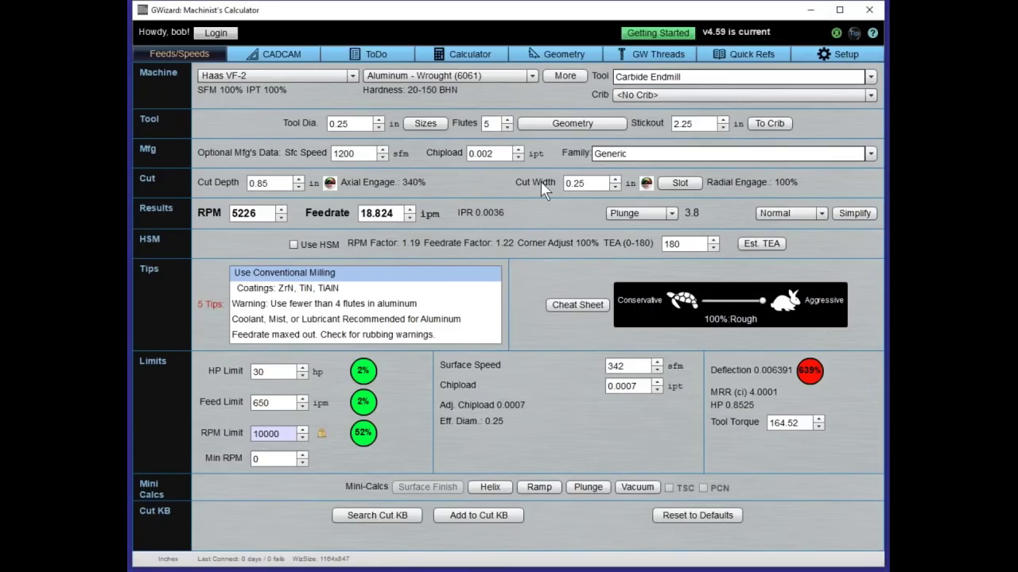
Step: Enable HSM for the cut and inspect the Tool Engagement Angle Estimator, leaving it without selecting an angle
left_click(292, 245)
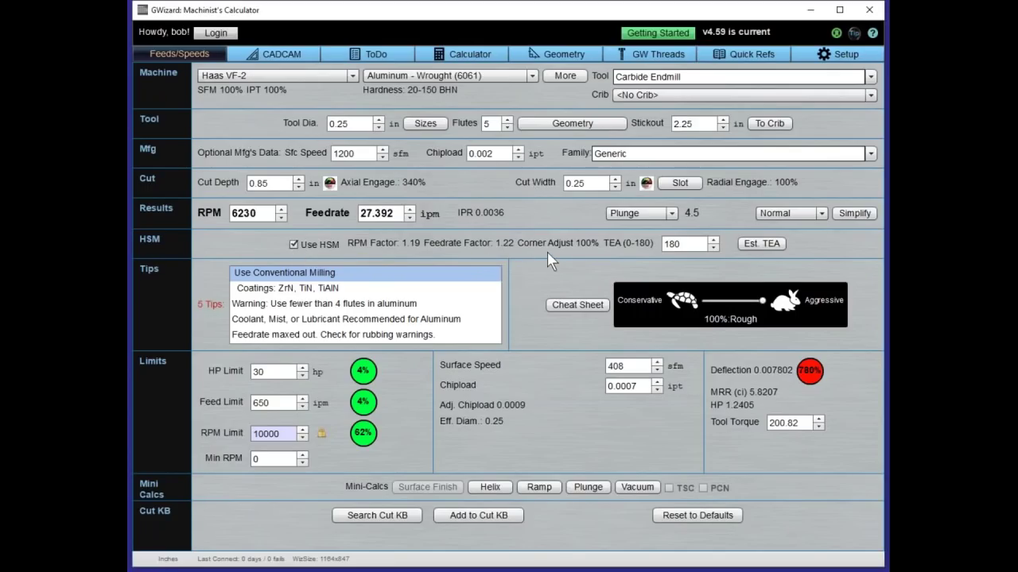
mouse_move(590, 245)
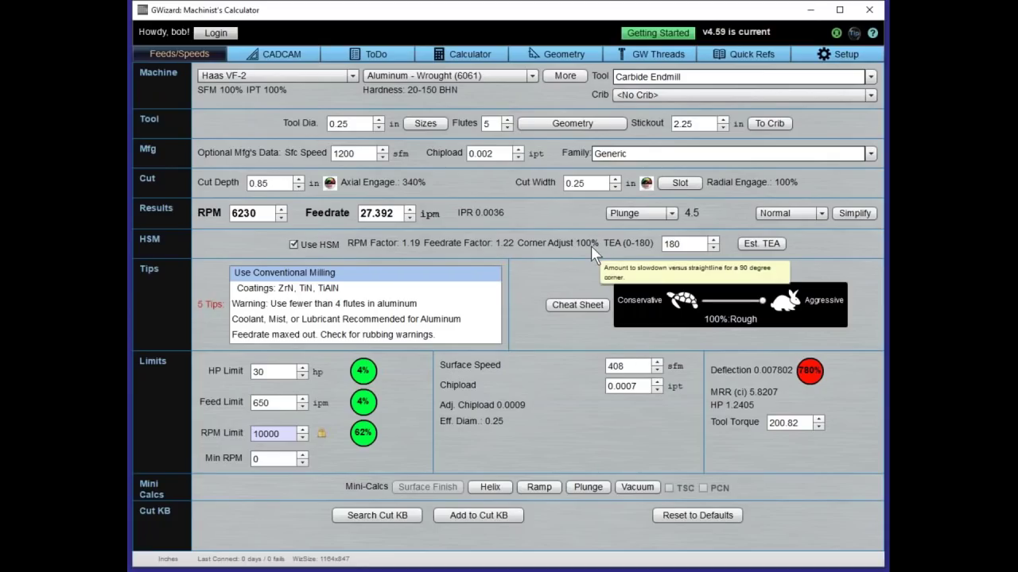
left_click(752, 244)
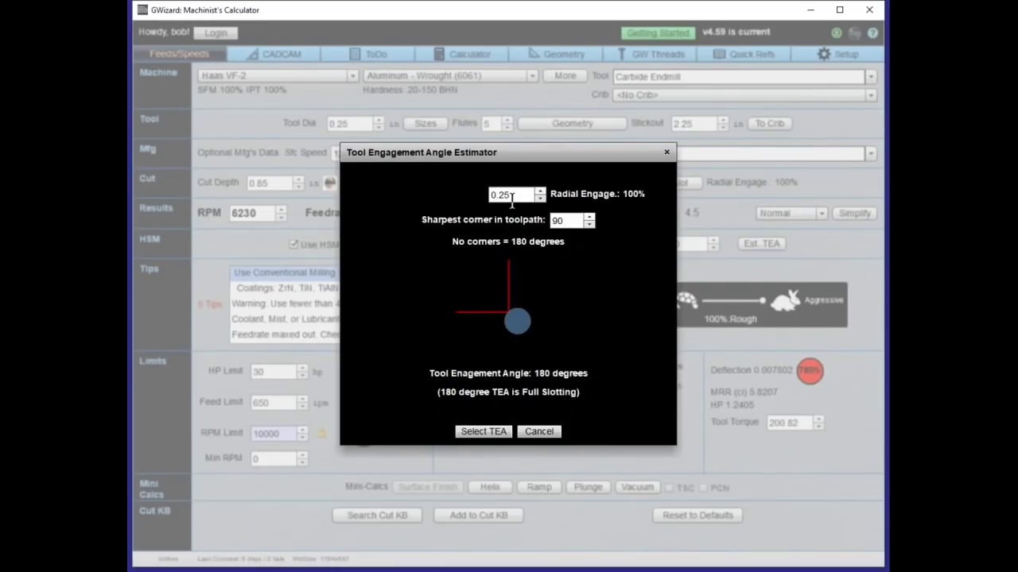
left_click(543, 435)
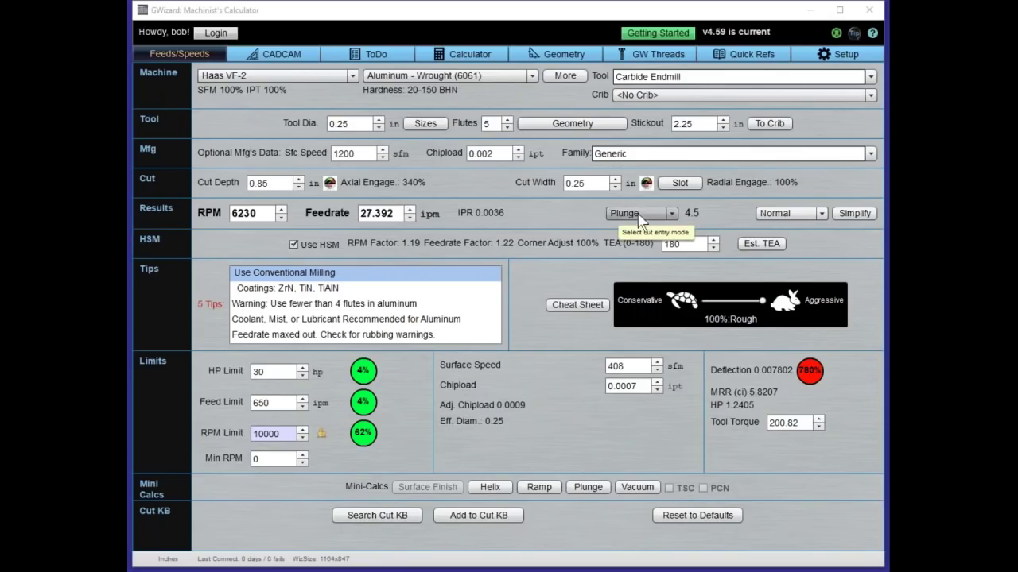
Step: Try the Helix cut entry mode and settle on Ramp
left_click(672, 215)
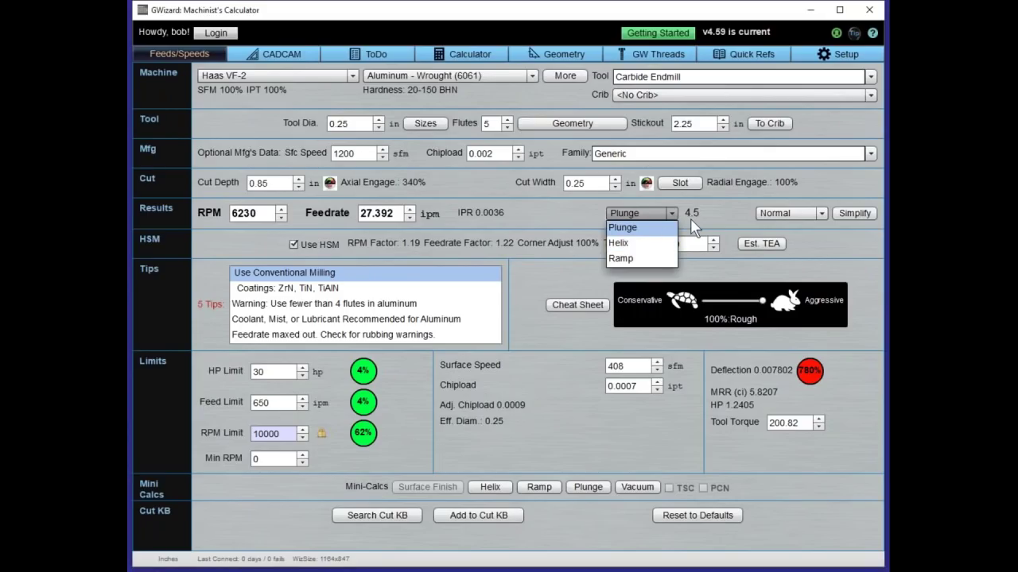
left_click(656, 244)
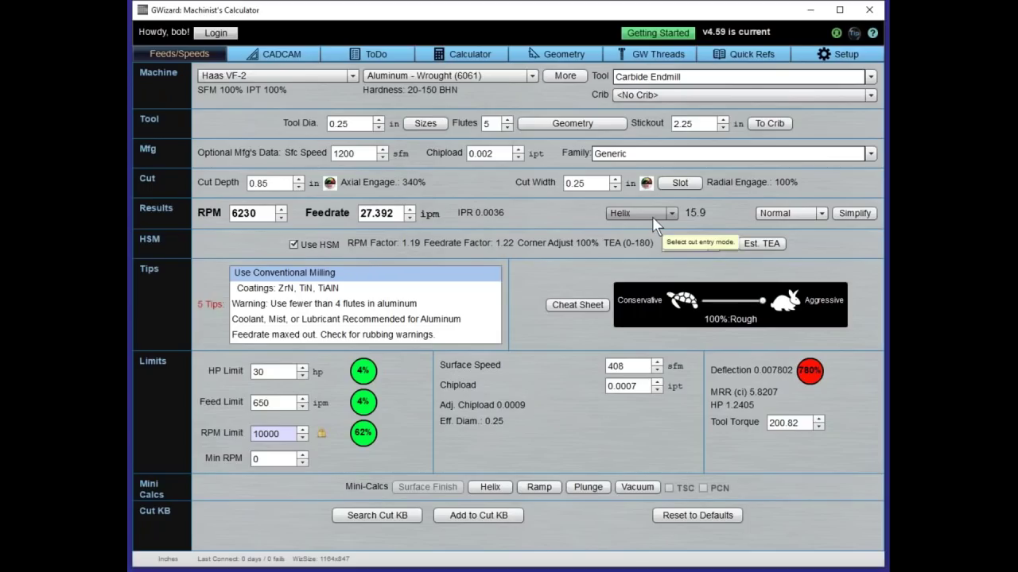
left_click(651, 211)
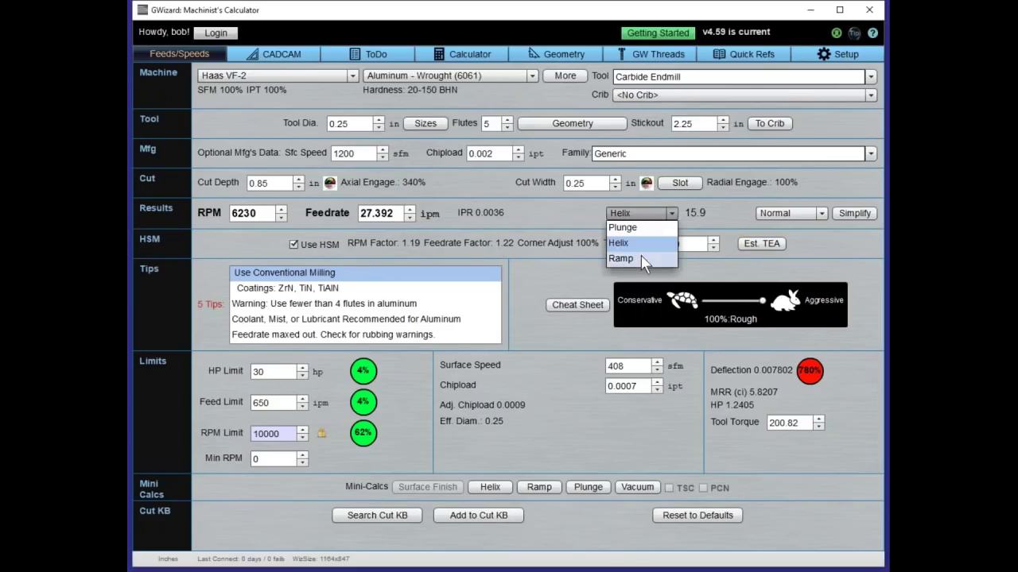
left_click(641, 255)
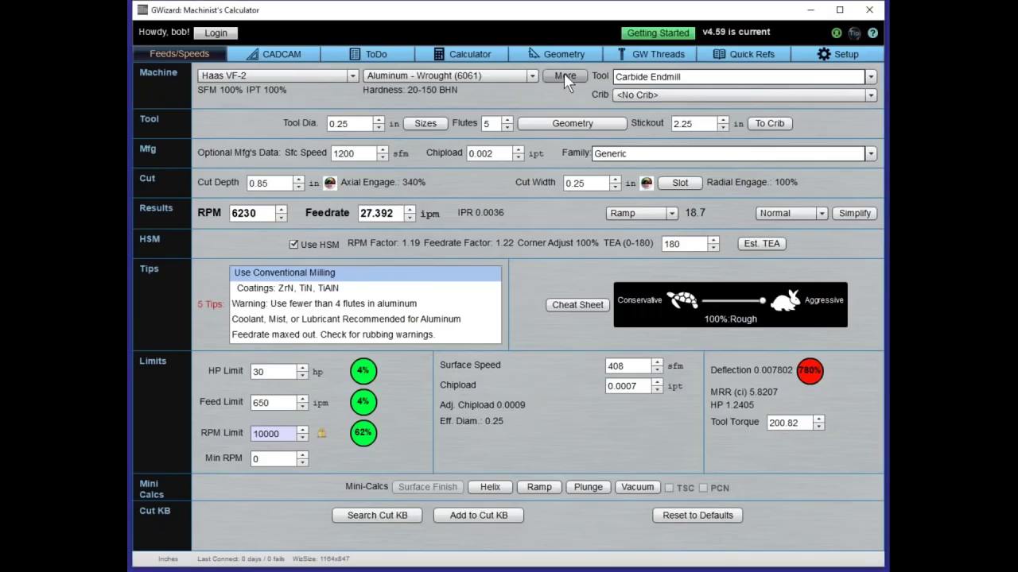
Step: Browse the hard and soft plastics families in the Material Browser and leave without selecting a material
left_click(564, 74)
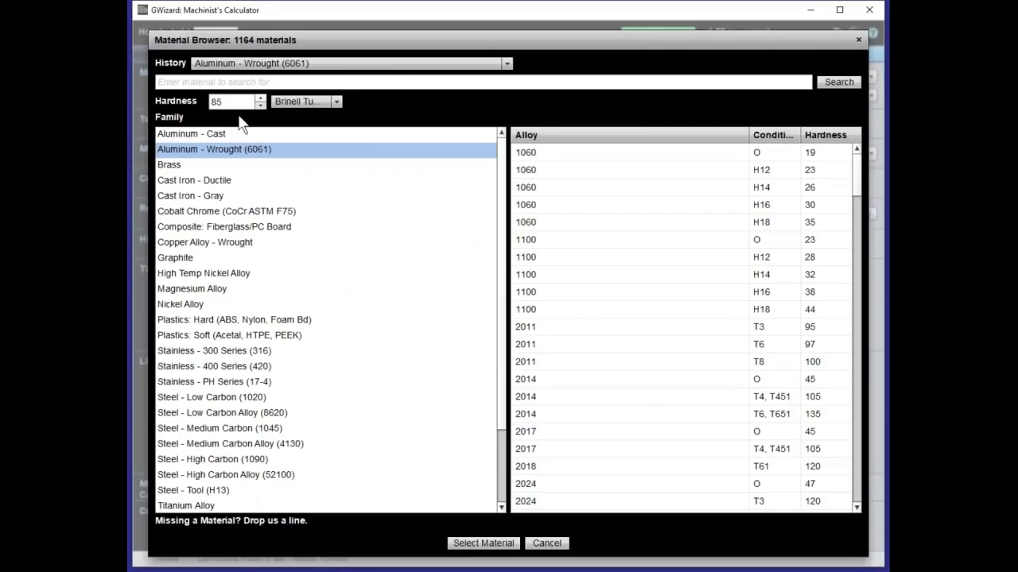
left_click(245, 321)
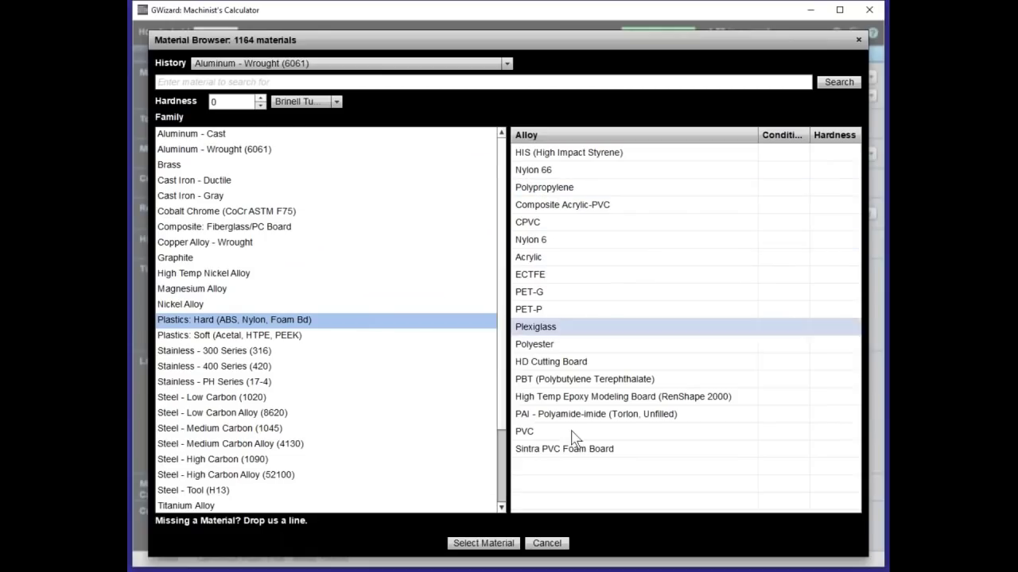
left_click(365, 338)
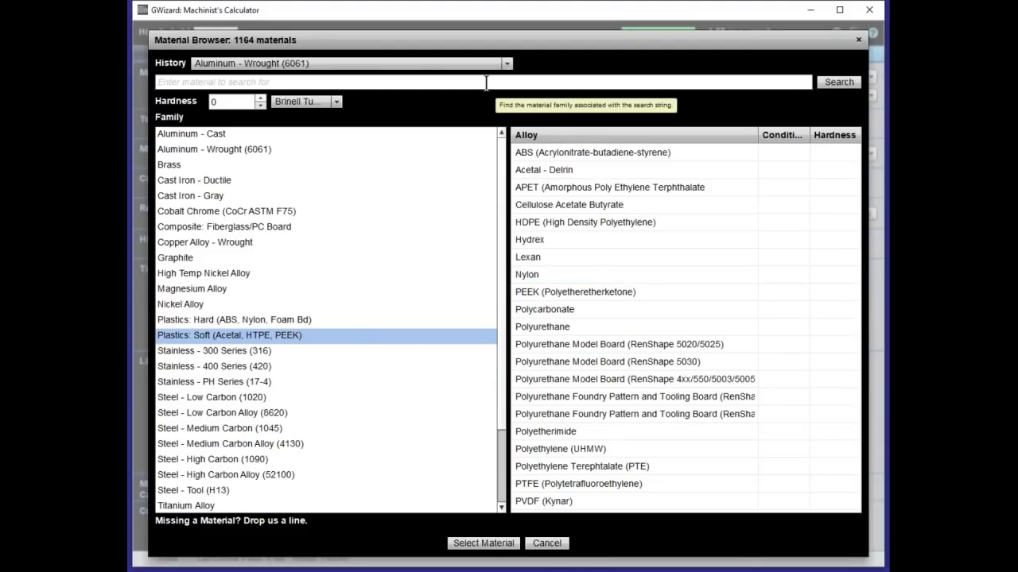
left_click(554, 549)
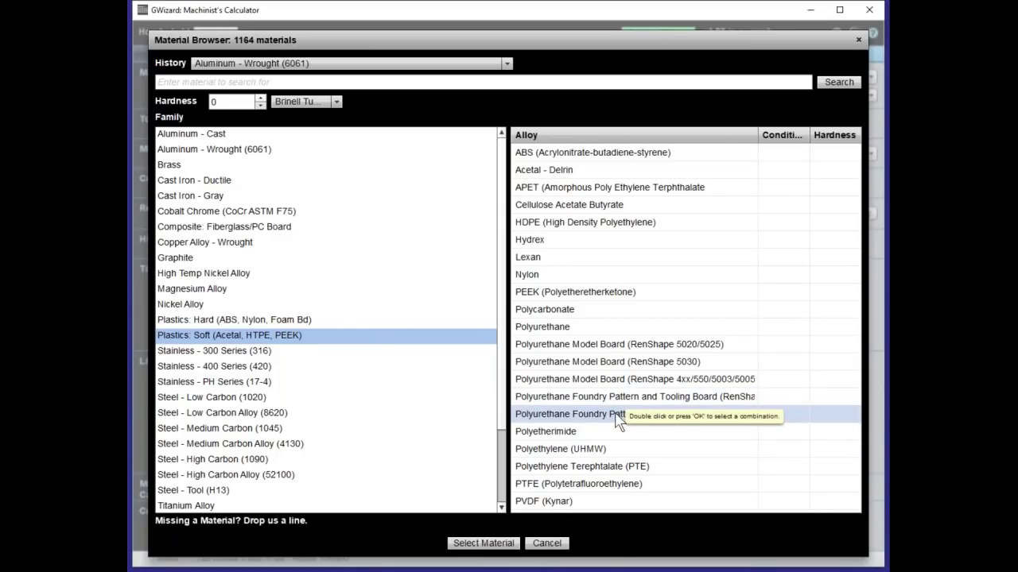
left_click(549, 546)
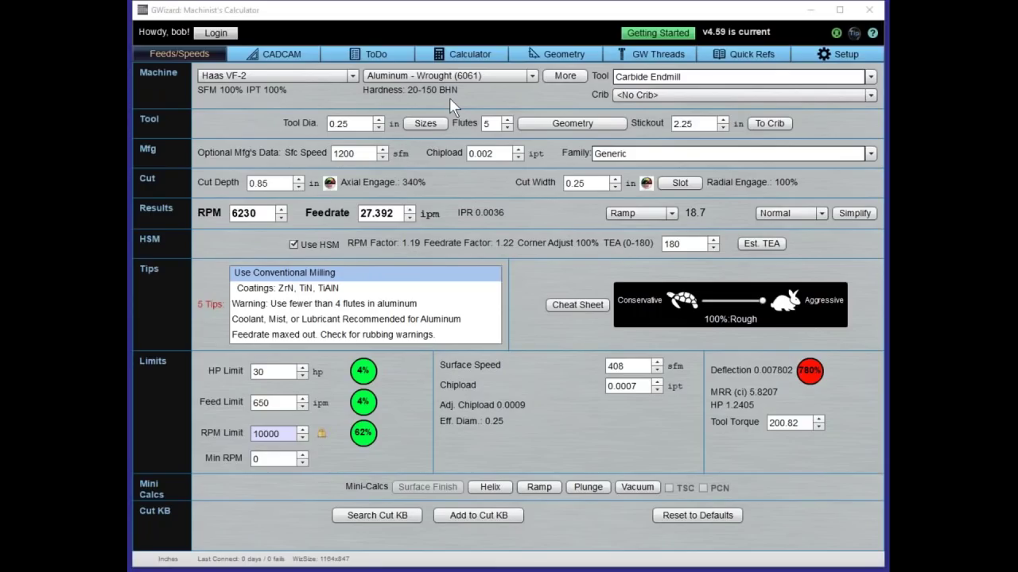
Step: Review the Haas VF-2 profile's advanced options and spindle power curve, restore the simple options, and return to Feeds/Speeds
left_click(866, 49)
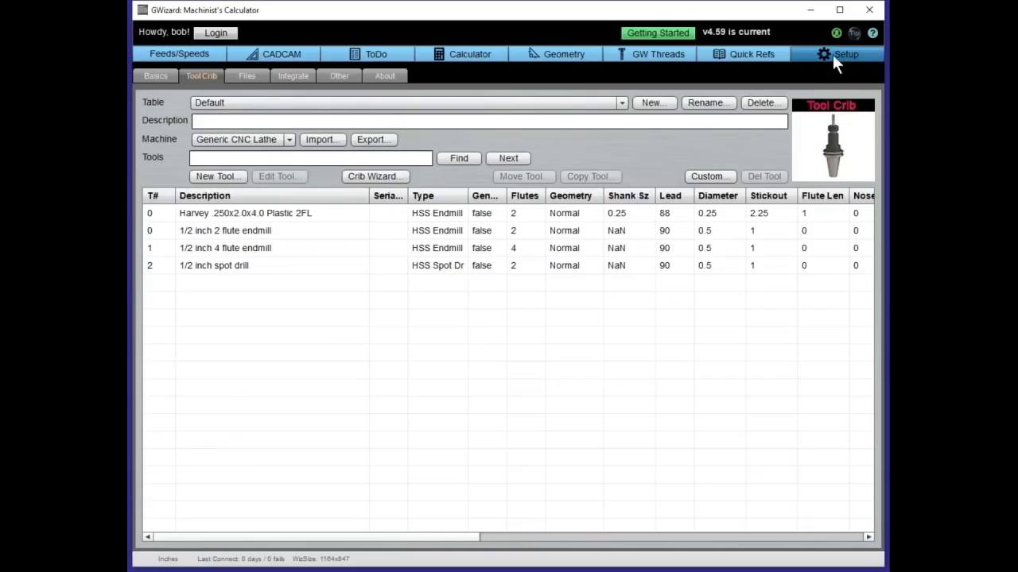
left_click(165, 77)
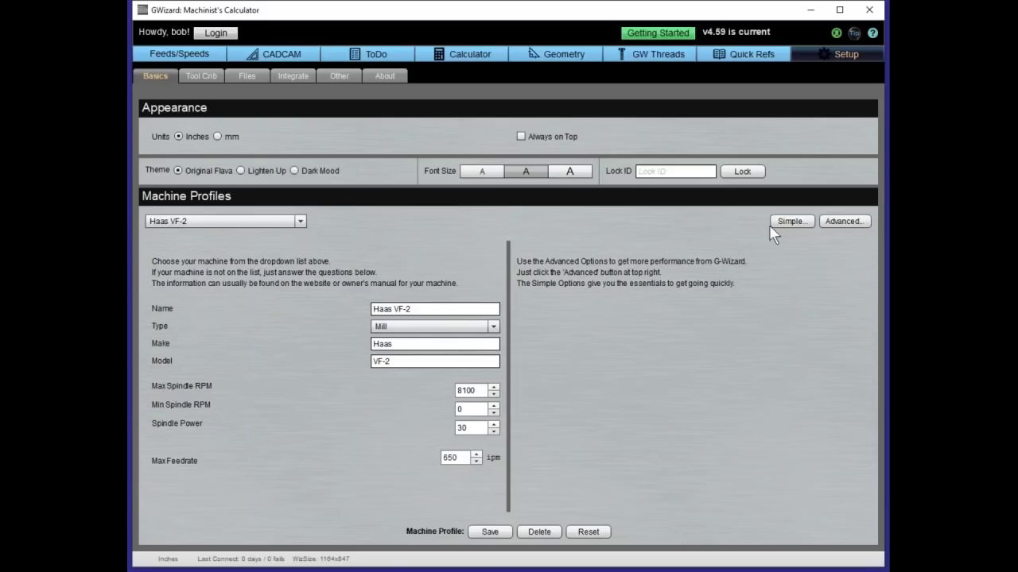
left_click(844, 221)
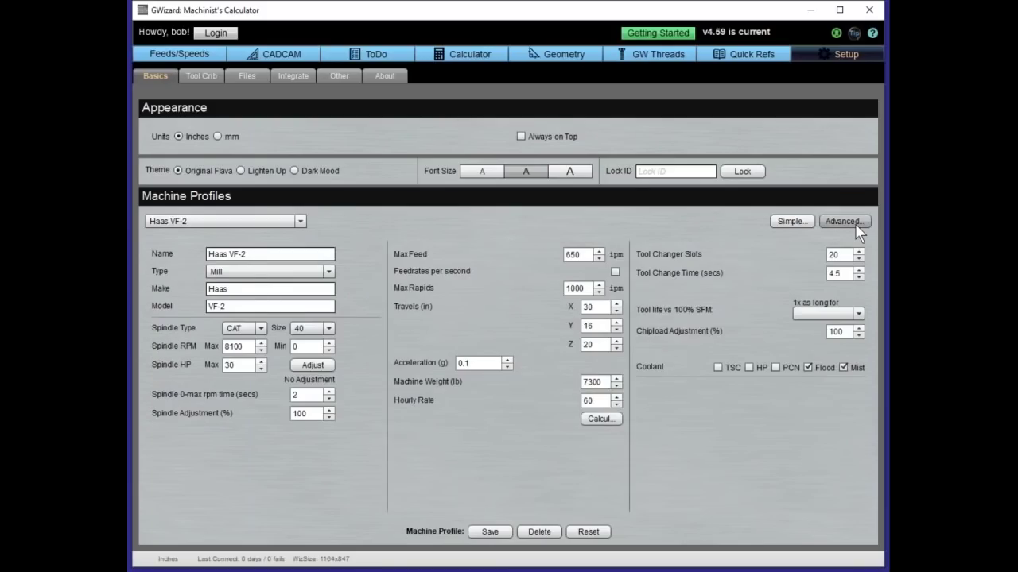
left_click(313, 364)
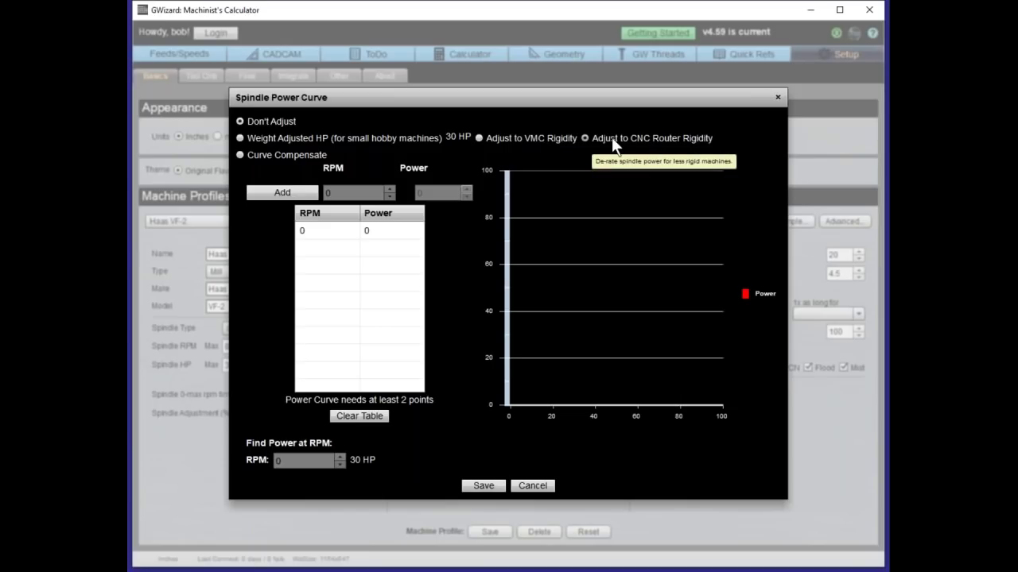
left_click(533, 485)
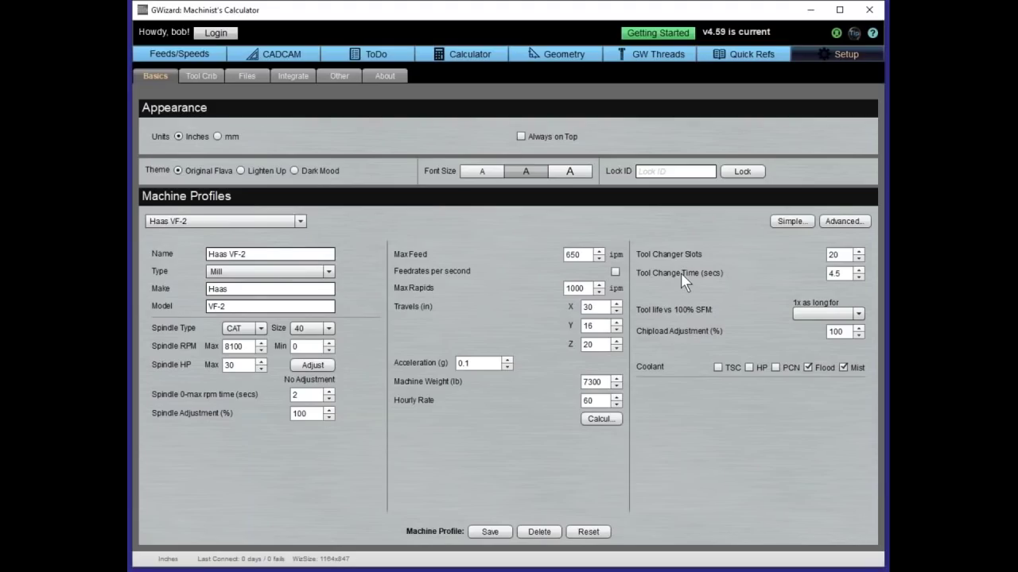
left_click(789, 222)
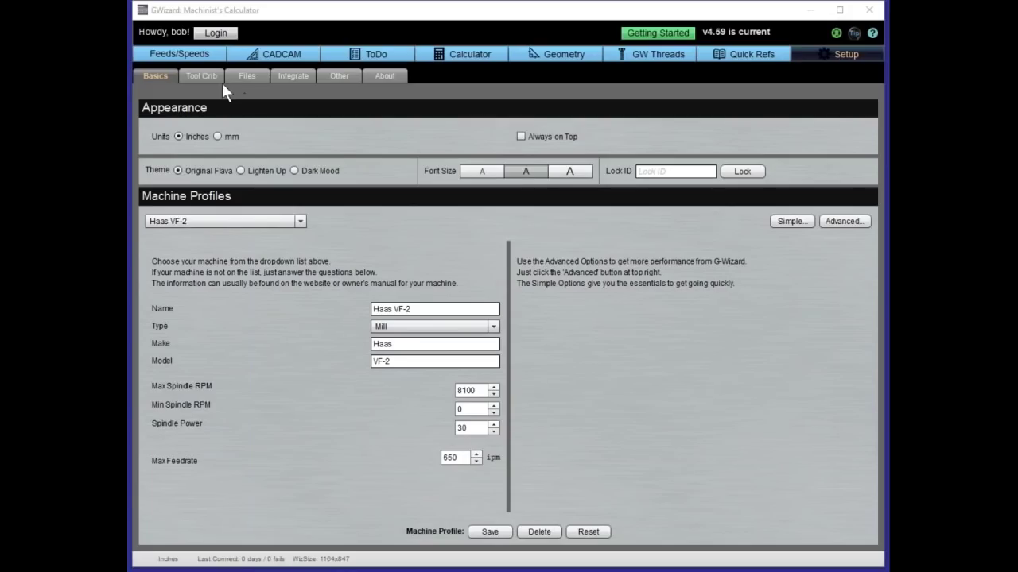
left_click(199, 77)
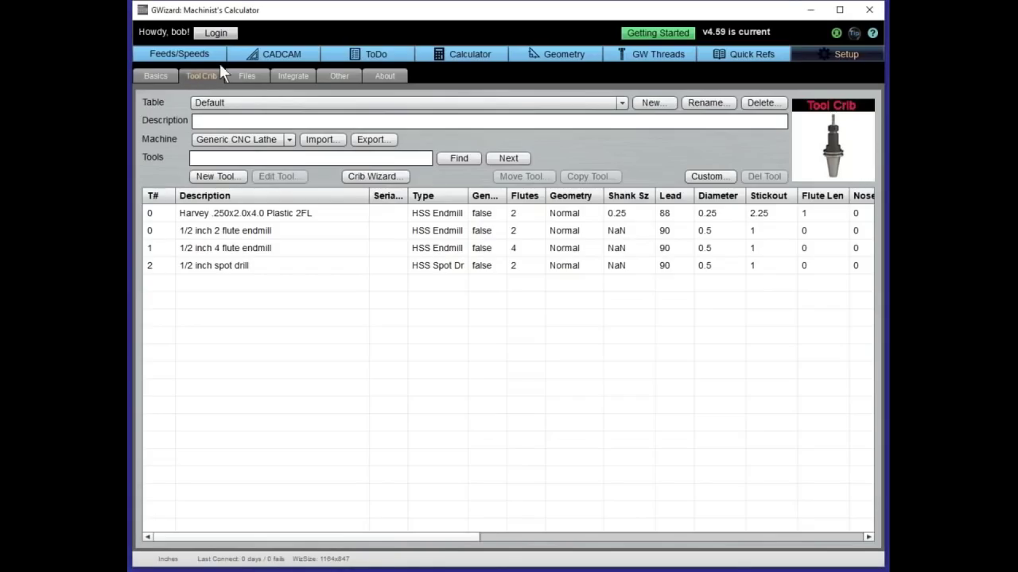
left_click(197, 54)
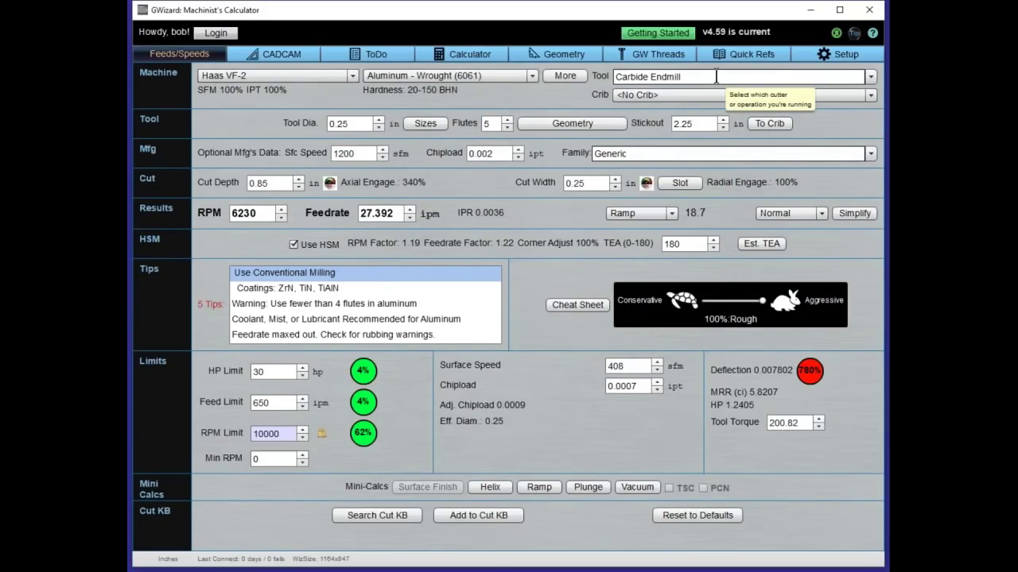
Step: Review the Indexable Drill and Indexable End or Face Mill definitions in the Tool Menu, ending on Endmill
left_click(872, 77)
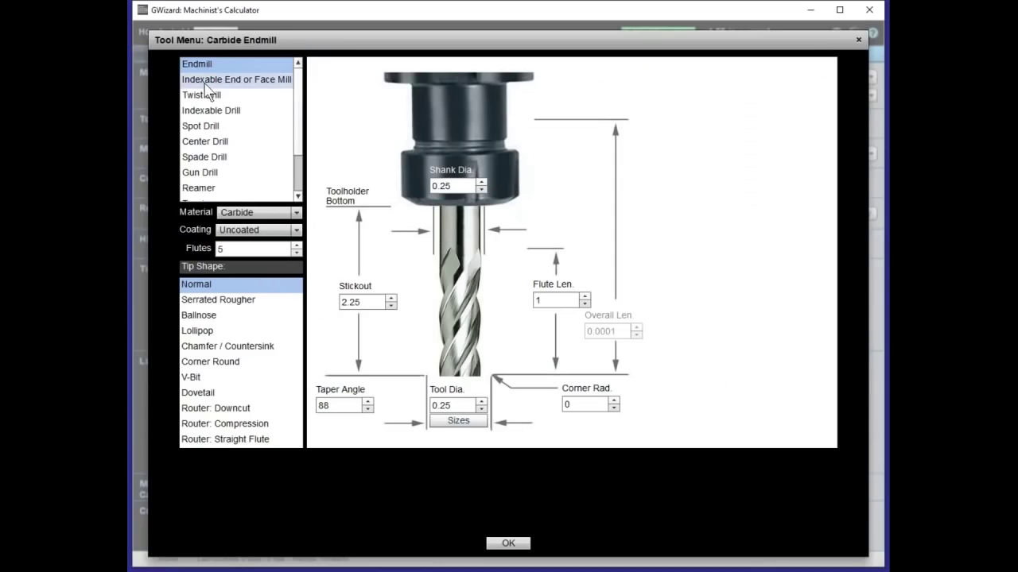
left_click(208, 111)
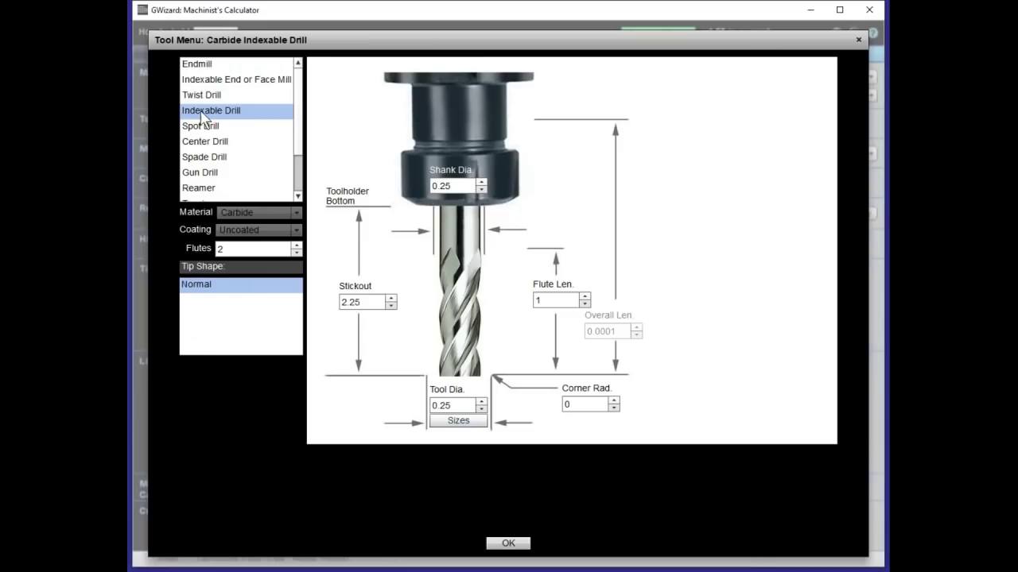
left_click(205, 83)
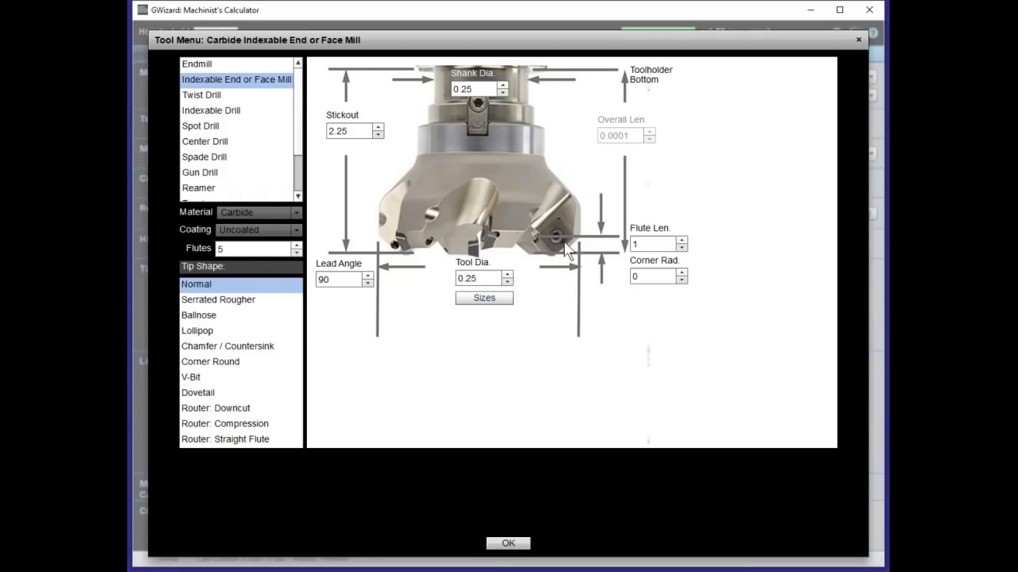
left_click(230, 249)
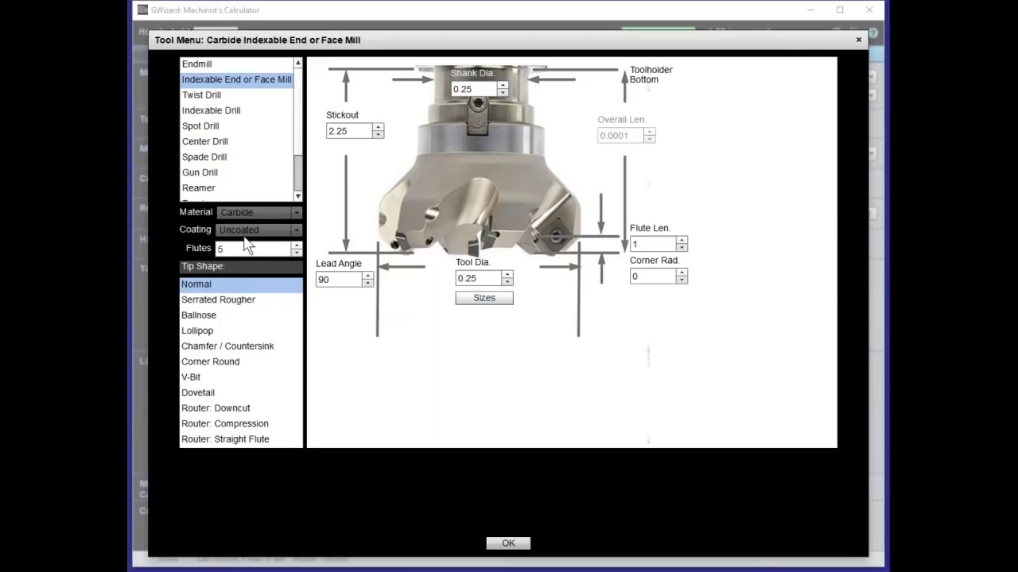
left_click(208, 64)
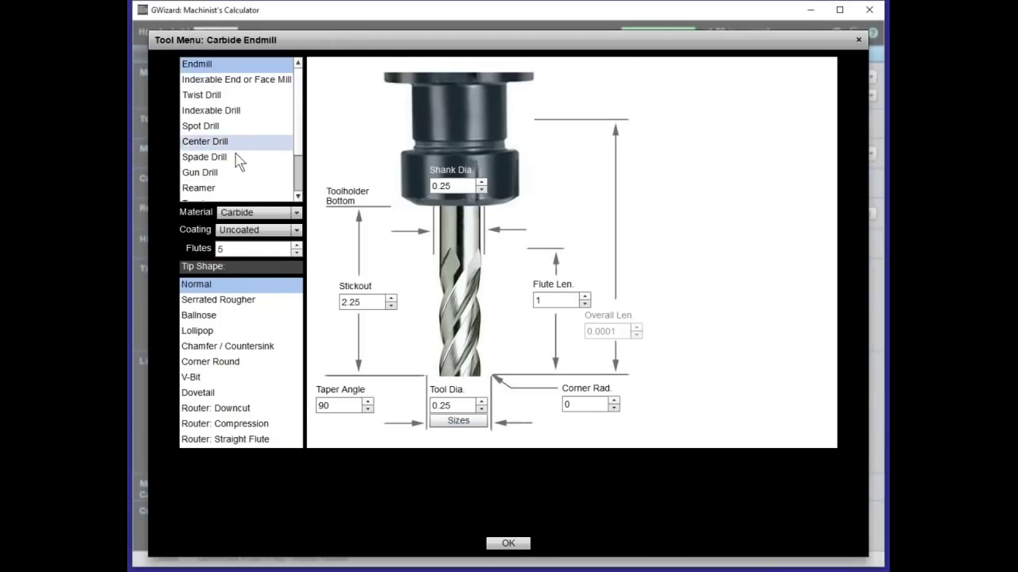
Step: Set the endmill's tool material to PCD and close the tool definition
left_click(239, 212)
left_click(231, 274)
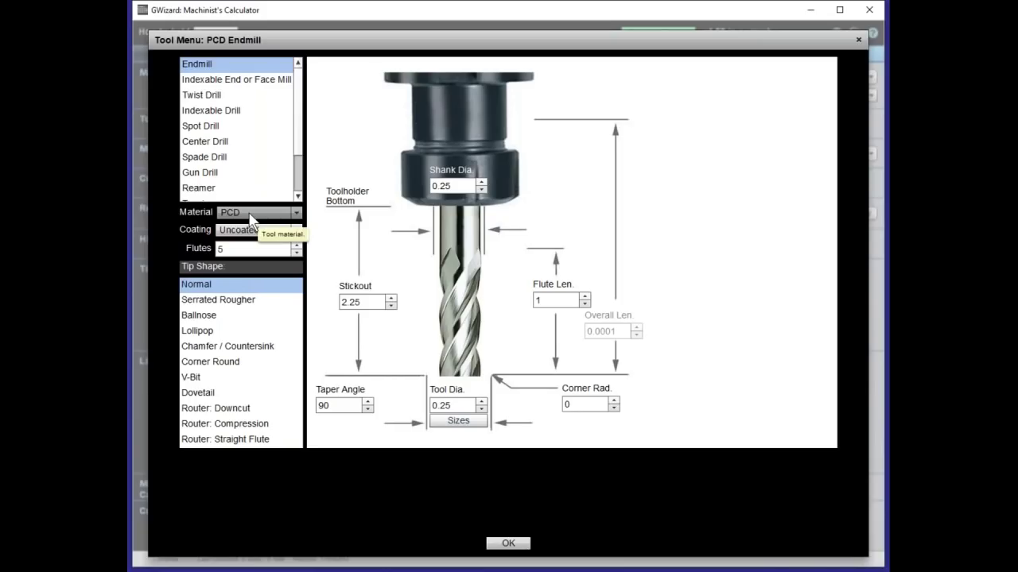
left_click(858, 40)
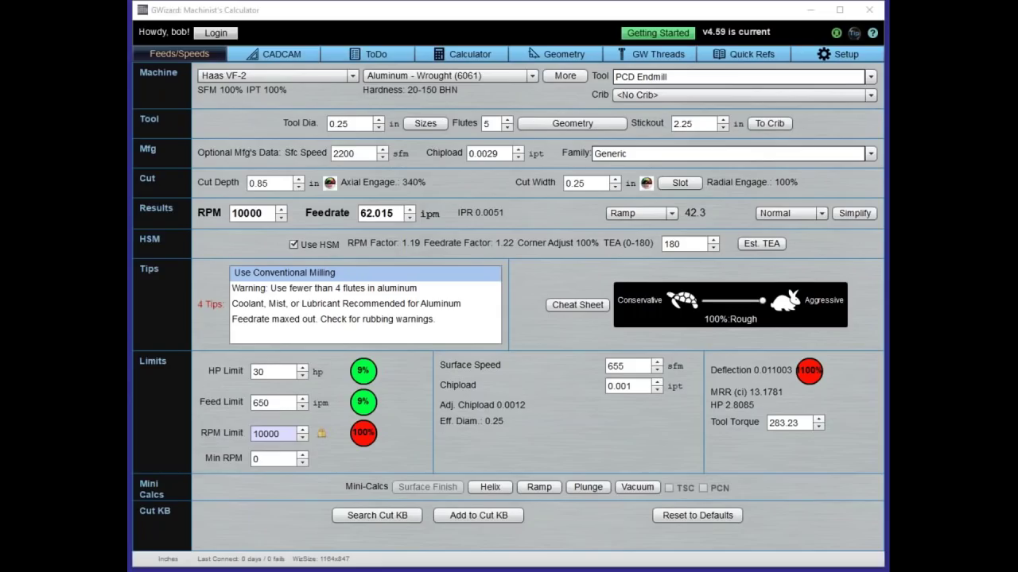
Step: Switch the machine to the Haas TL-1 lathe and inspect its available tools, keeping Turning: Carbide
left_click(292, 84)
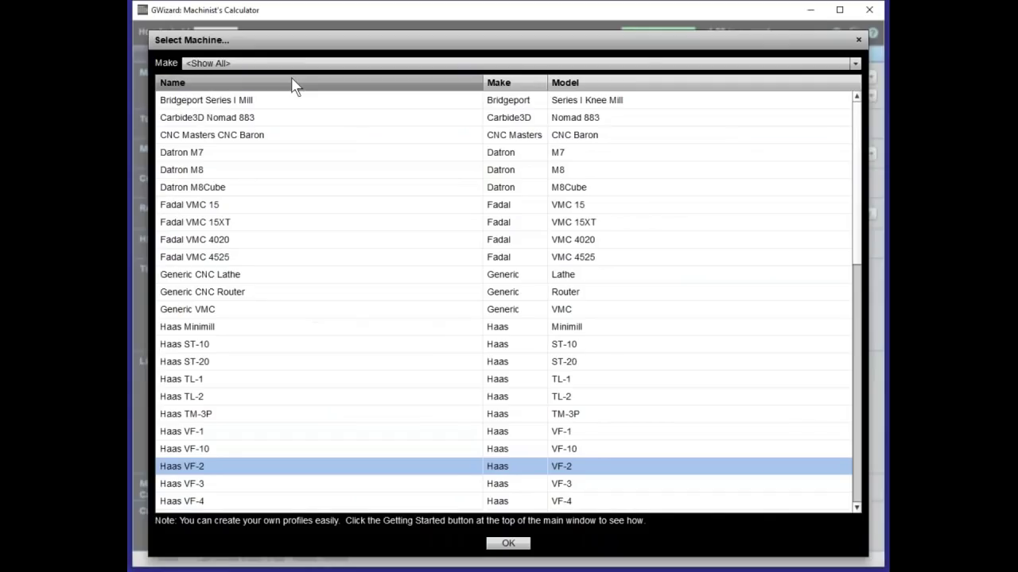
left_click(295, 385)
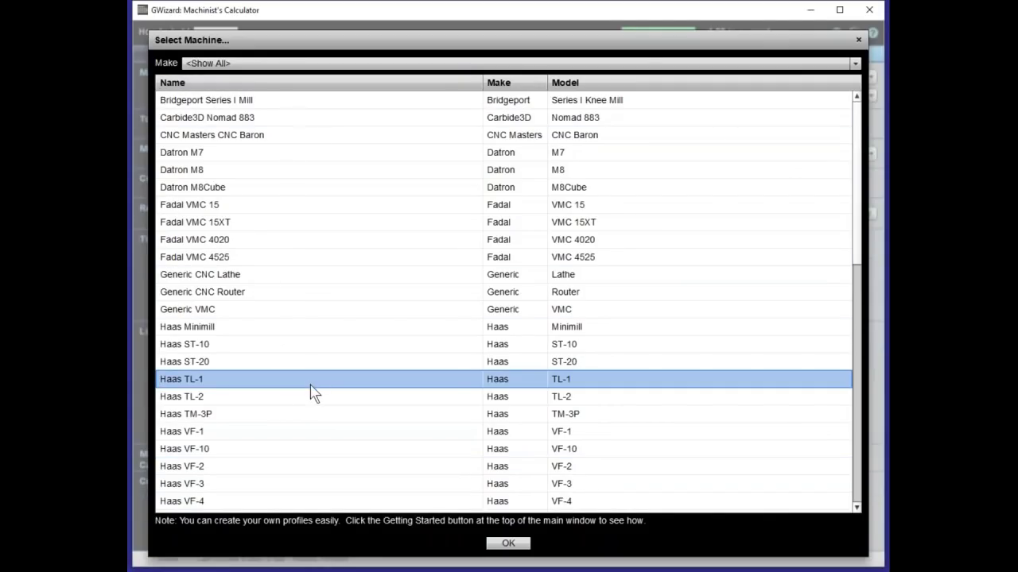
left_click(503, 545)
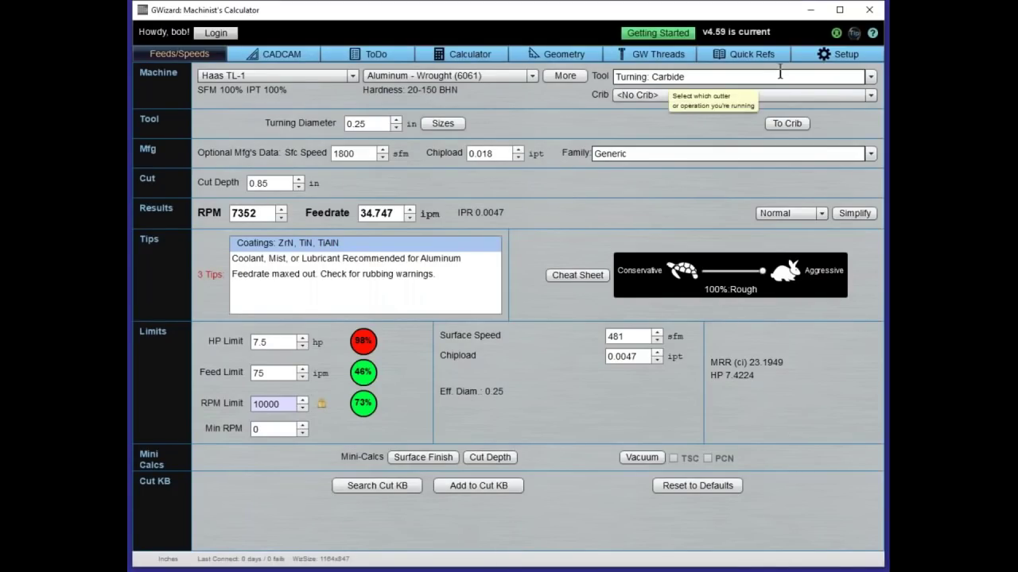
left_click(870, 76)
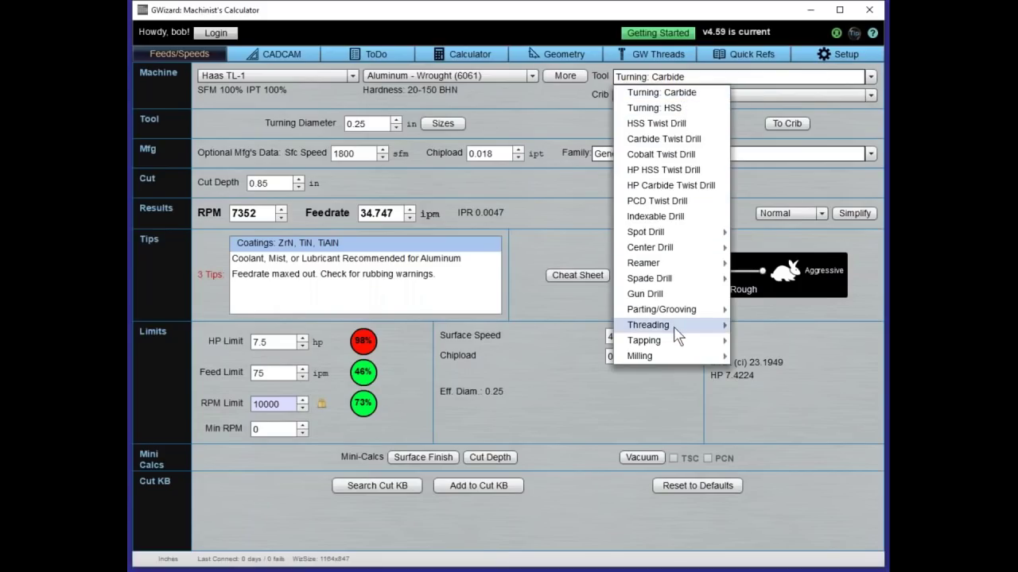
left_click(560, 108)
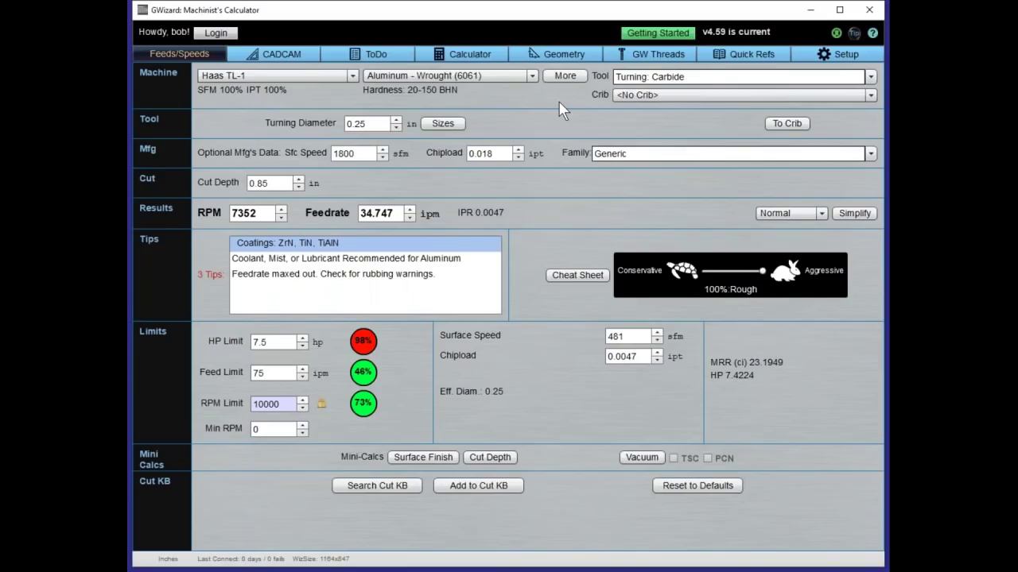
Step: Examine the CADCAM OD Turn inputs, including all diameter rows and the corner options, and return to Feeds/Speeds
left_click(294, 50)
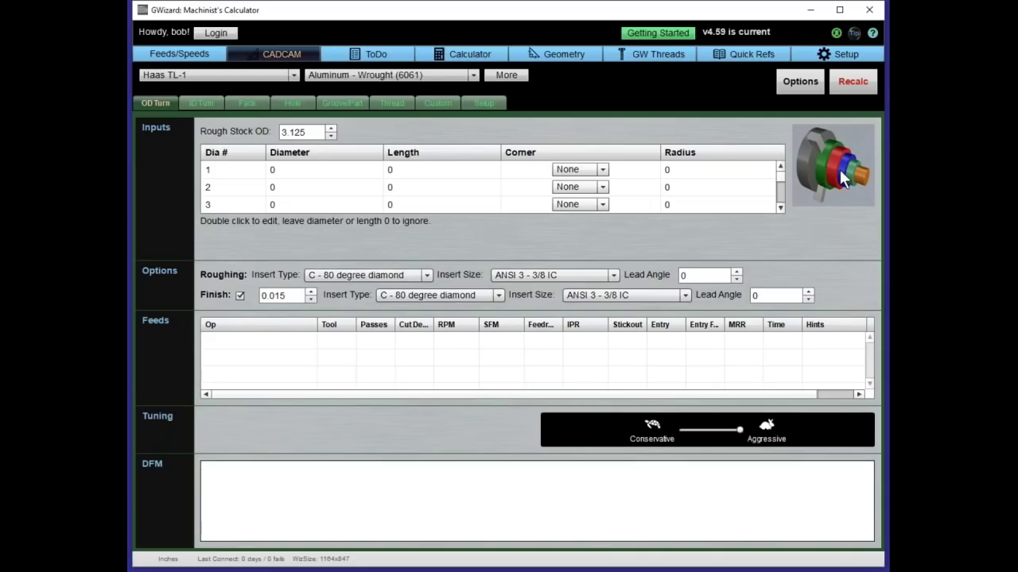
left_click(780, 207)
left_click(780, 207)
left_click(780, 207)
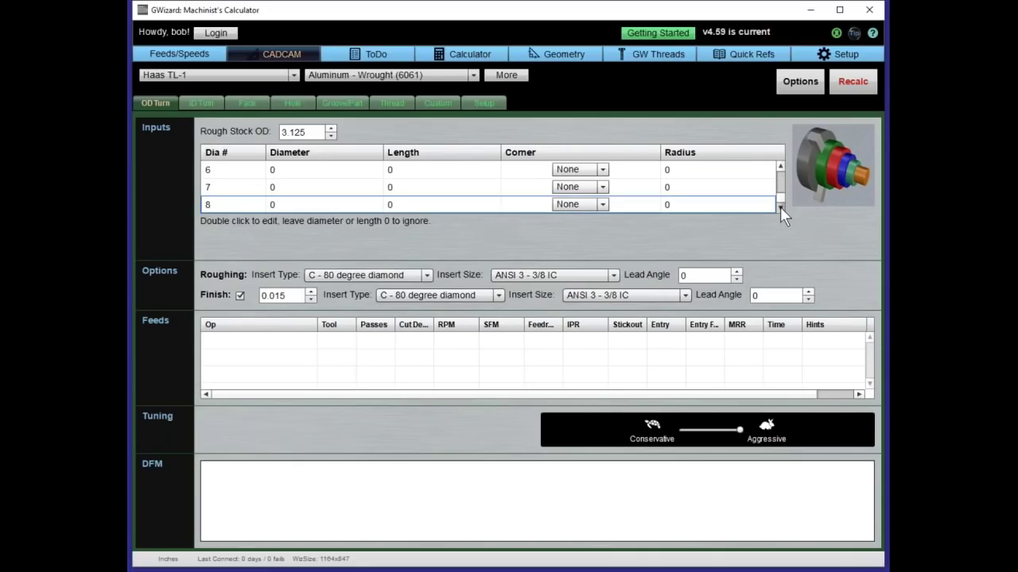
left_click_drag(781, 197, 783, 165)
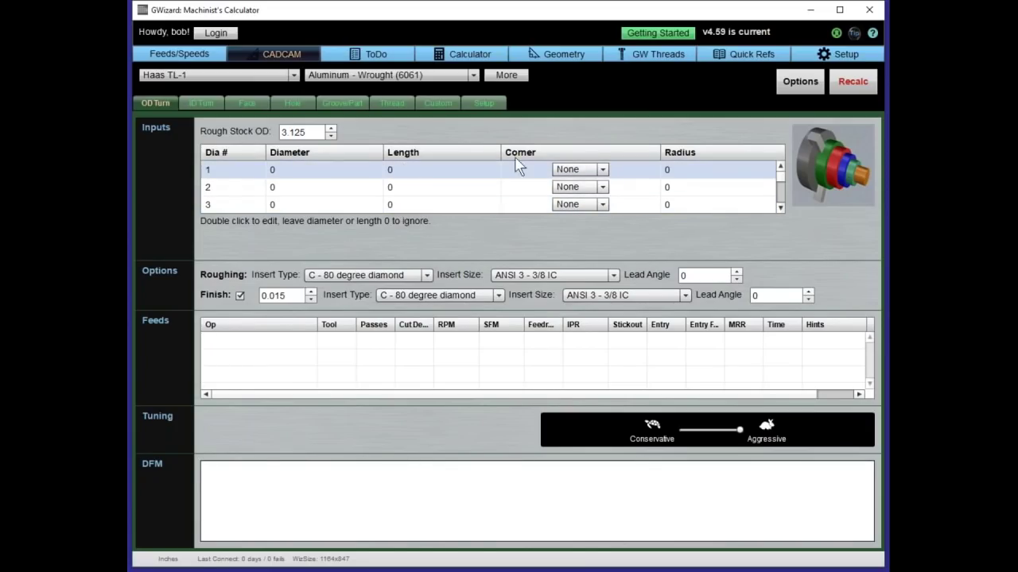
left_click(603, 170)
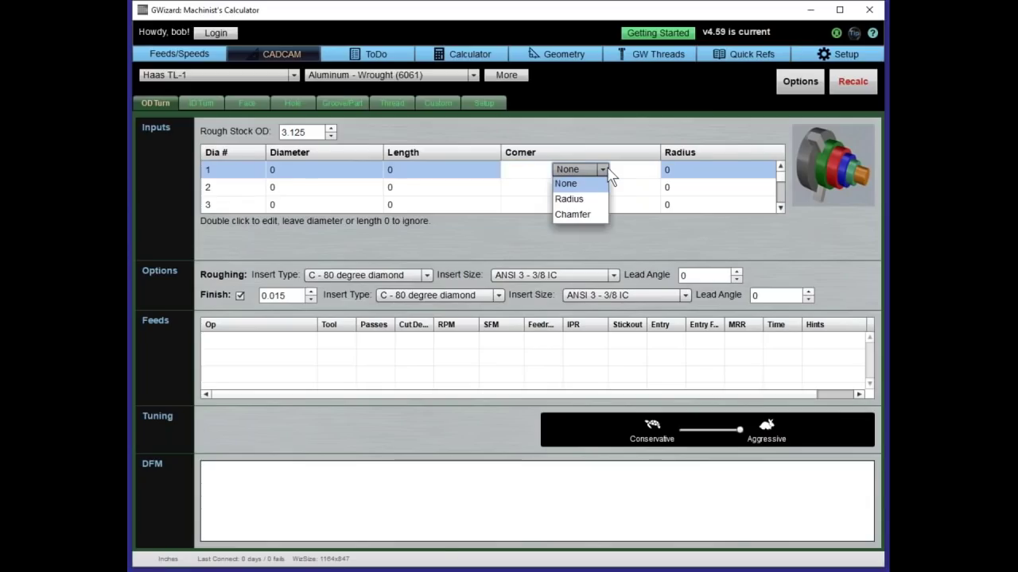
left_click(606, 170)
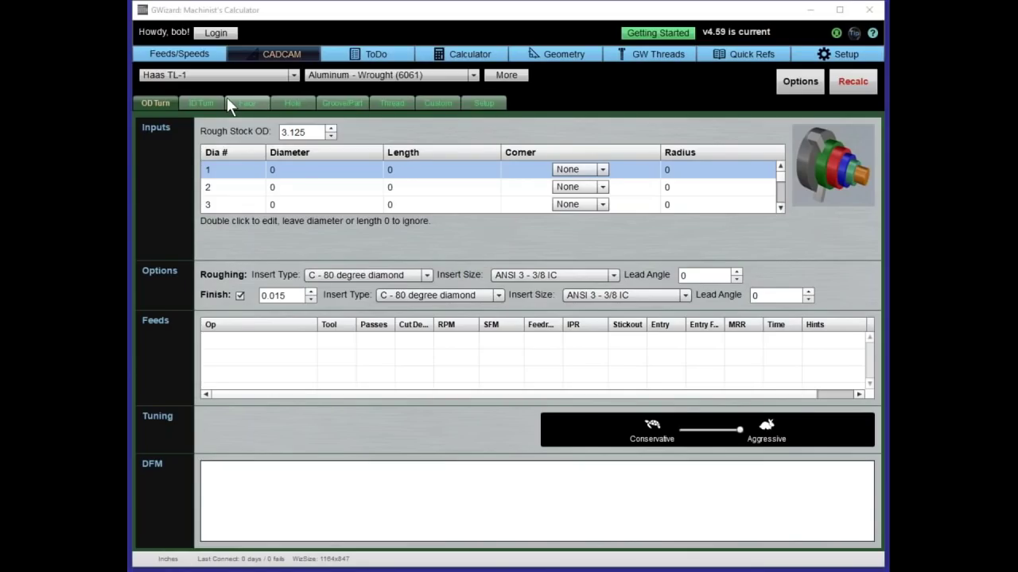
left_click(183, 51)
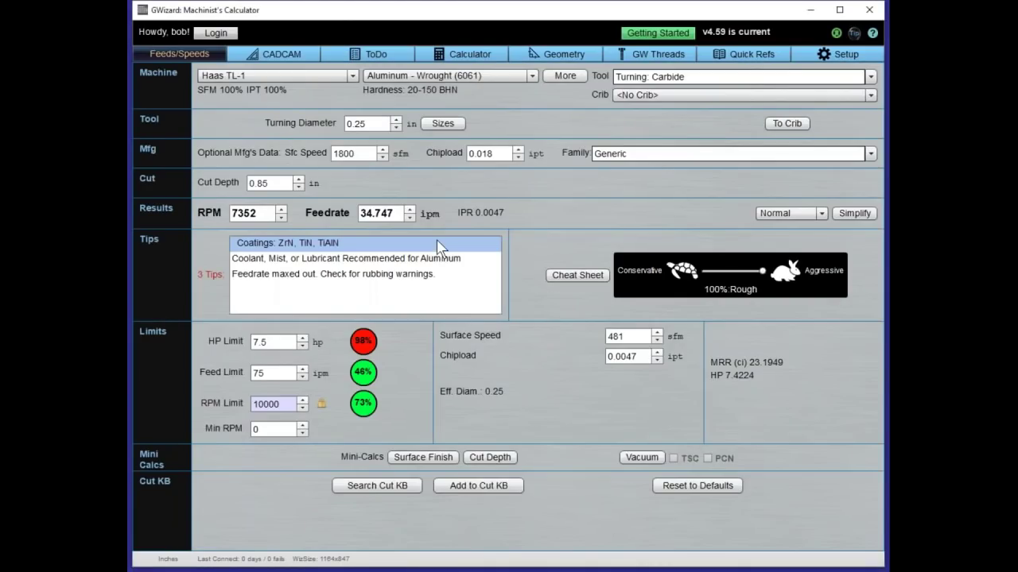
Step: Switch the machine to the Haas VF-2 mill
left_click(239, 72)
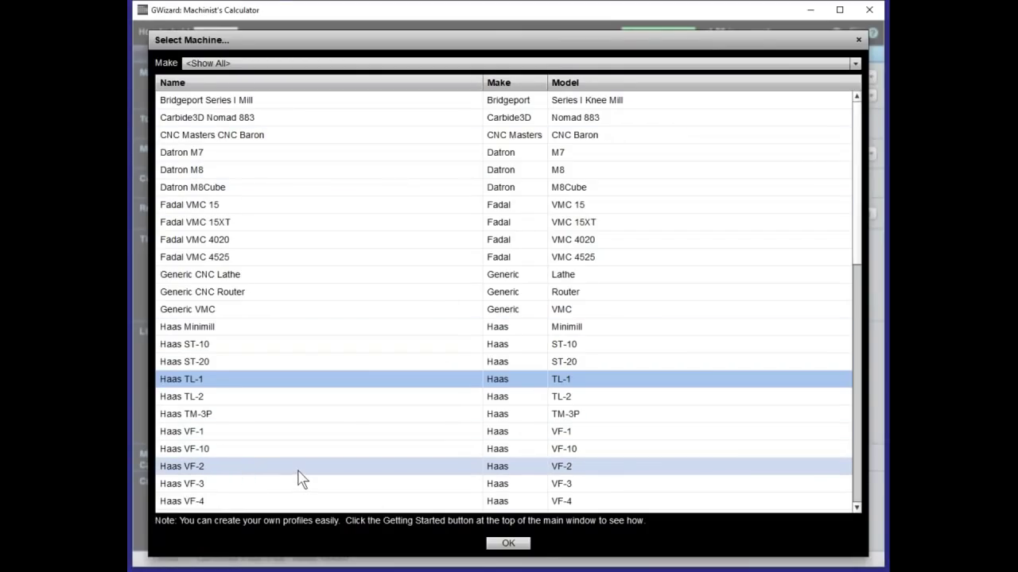
left_click(466, 472)
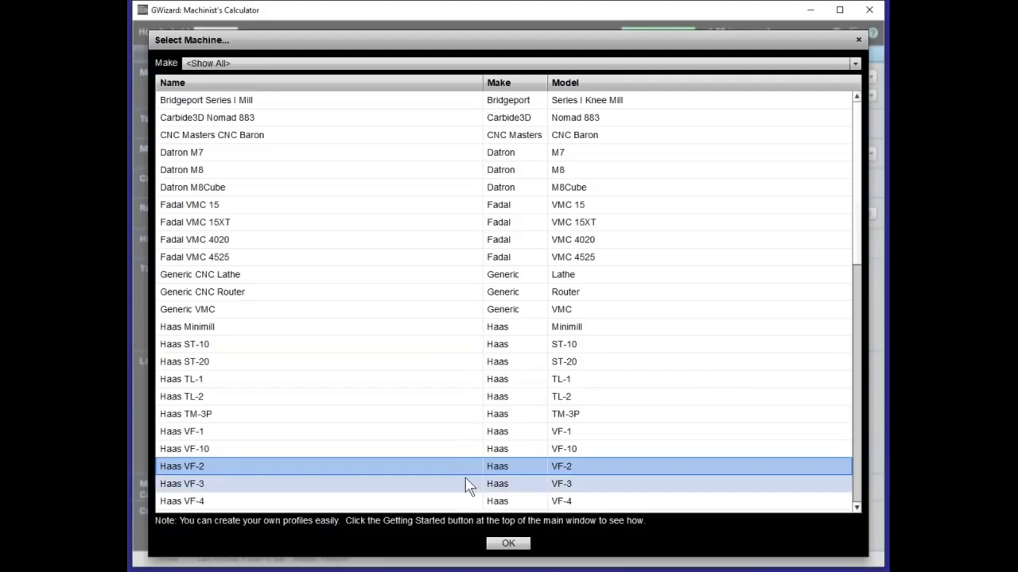
left_click(509, 544)
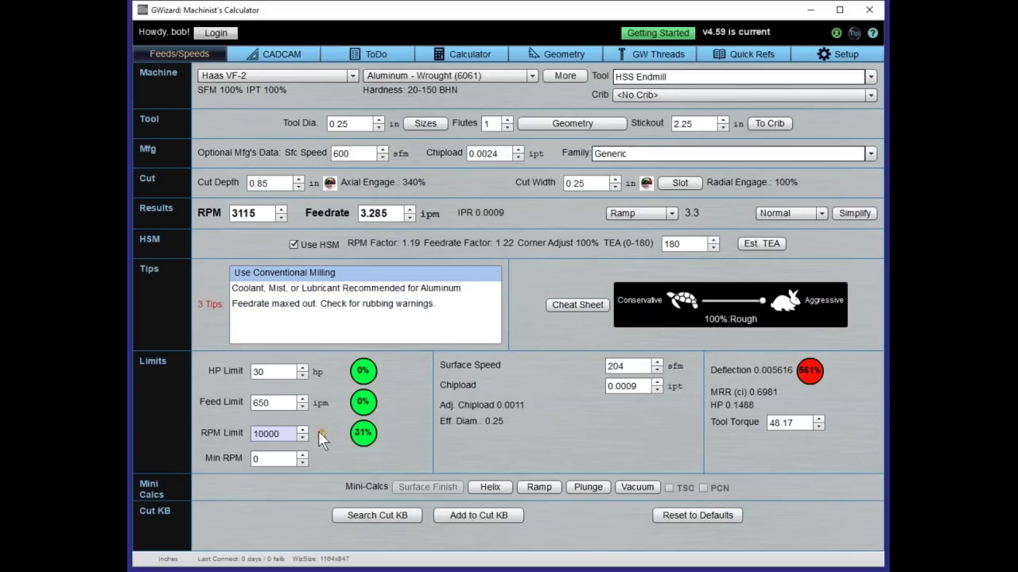
Step: Compare the helix mini-calc for a hole with and without Tool Comp. (Edge Programming), leaving it off
left_click(490, 488)
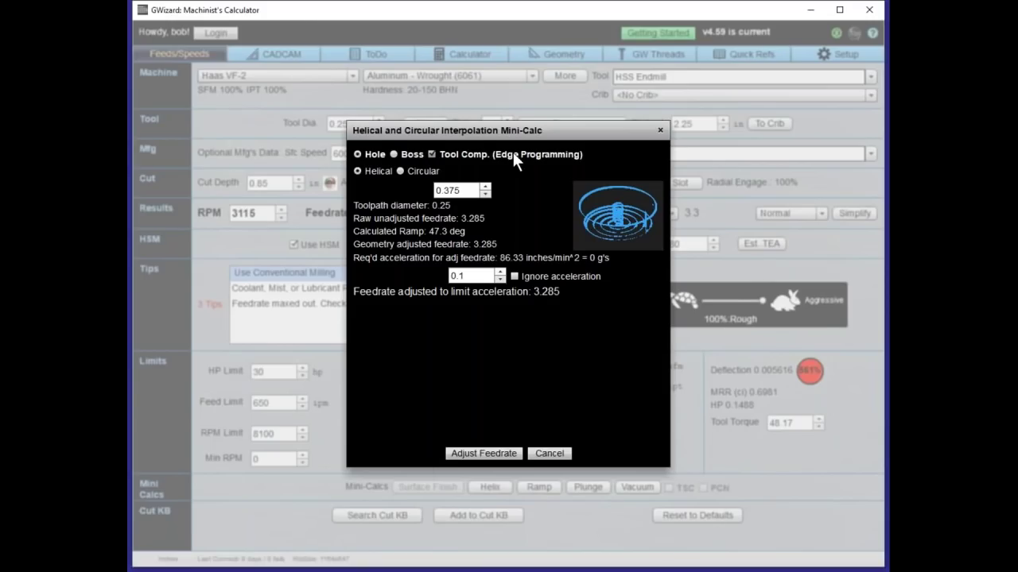
left_click(430, 153)
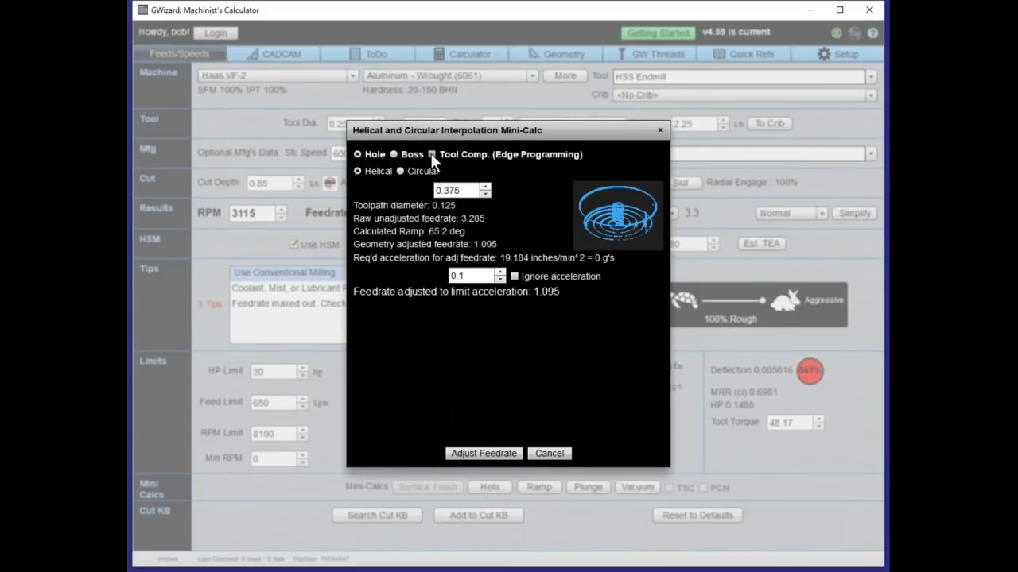
left_click(430, 153)
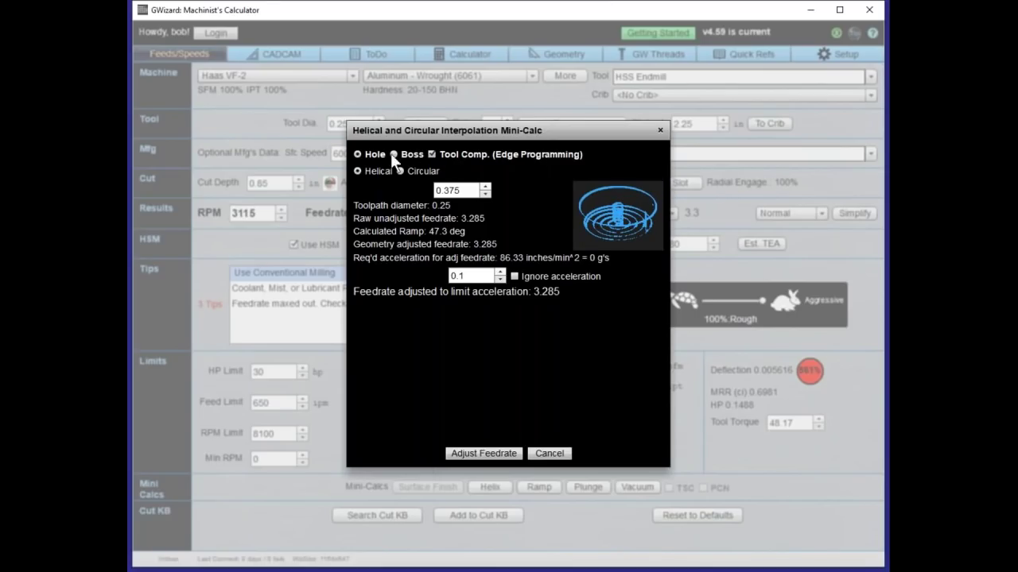
left_click(431, 153)
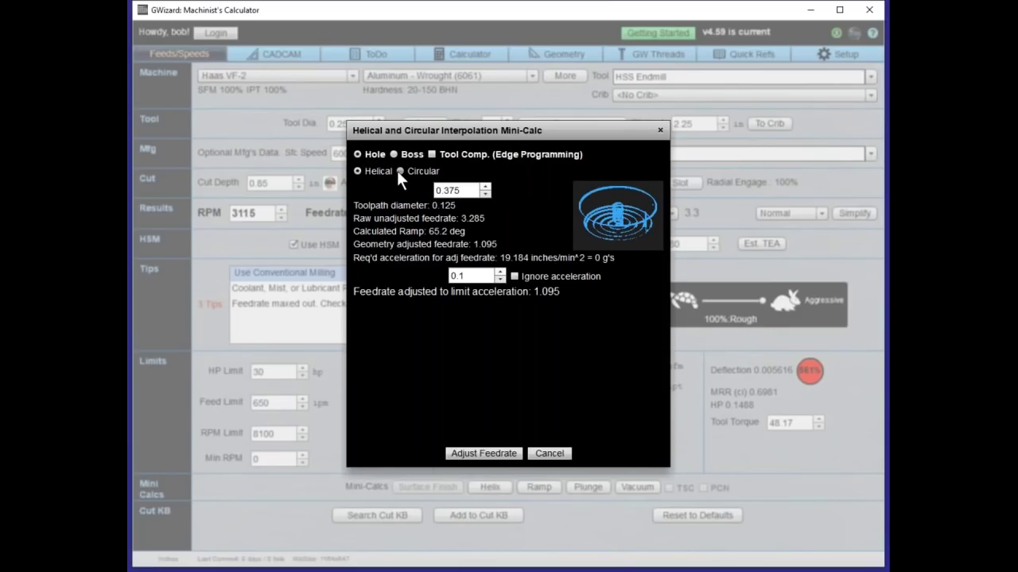
Step: Set circular interpolation for a hole diameter of 2 in and apply the adjusted feedrate
left_click(399, 171)
left_click(462, 191)
left_click_drag(463, 191, 430, 191)
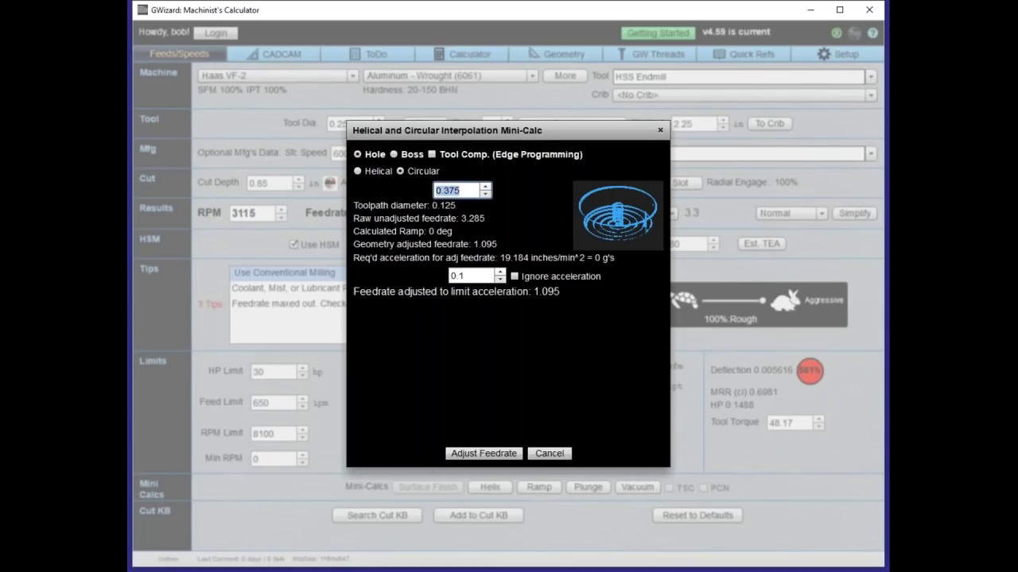
type("2")
key("Return")
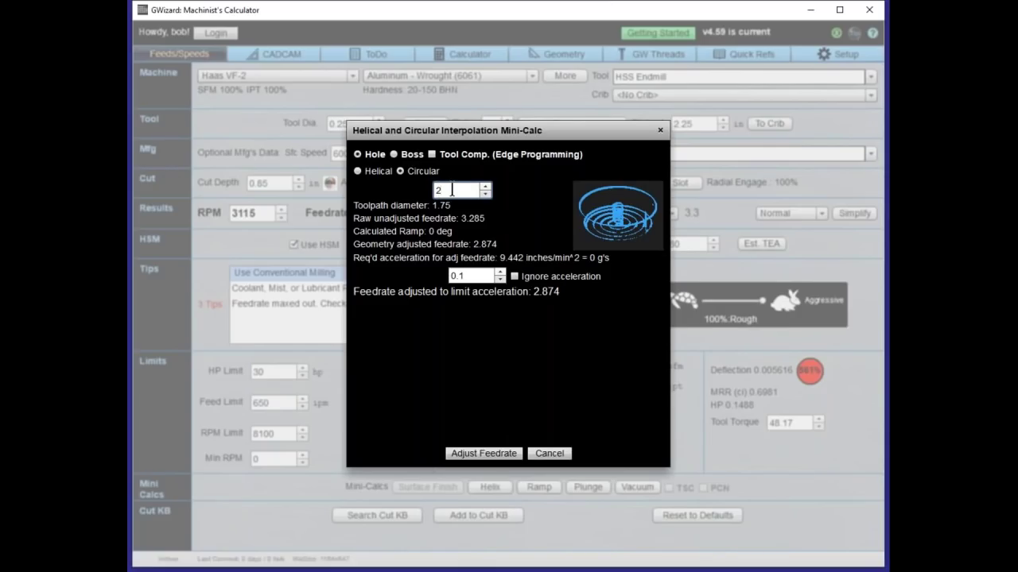
left_click(476, 457)
left_click(490, 453)
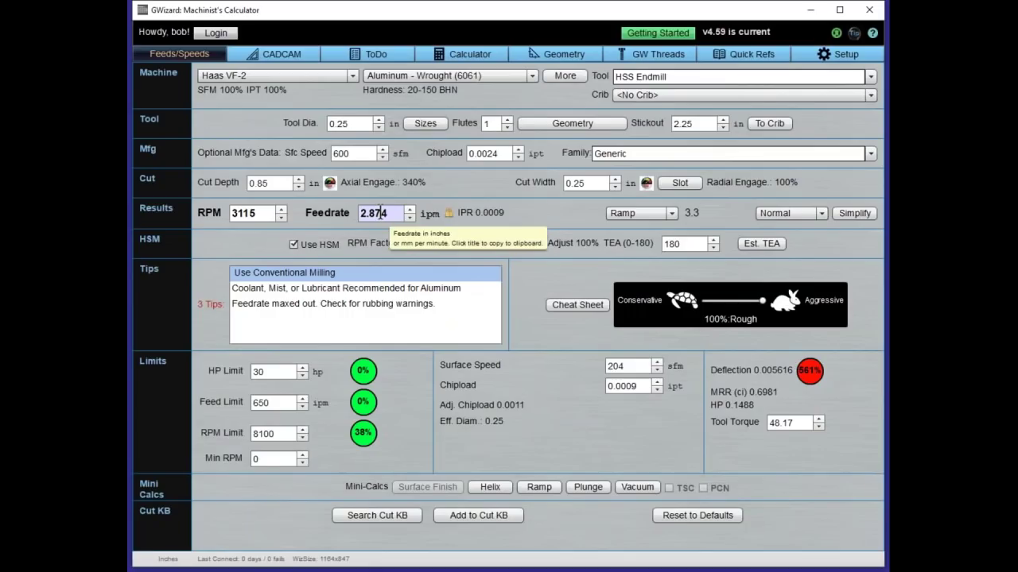
Step: Review the Feeds and Speeds Cheat Sheet's recommendations for shorter cycle times, tool life and surface finish, and close it
left_click(885, 413)
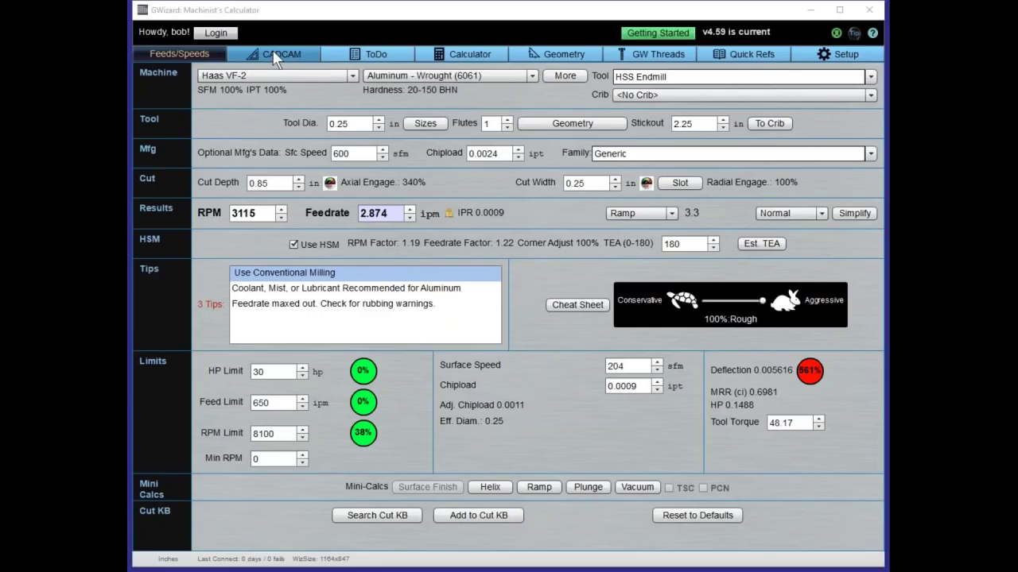
left_click(572, 305)
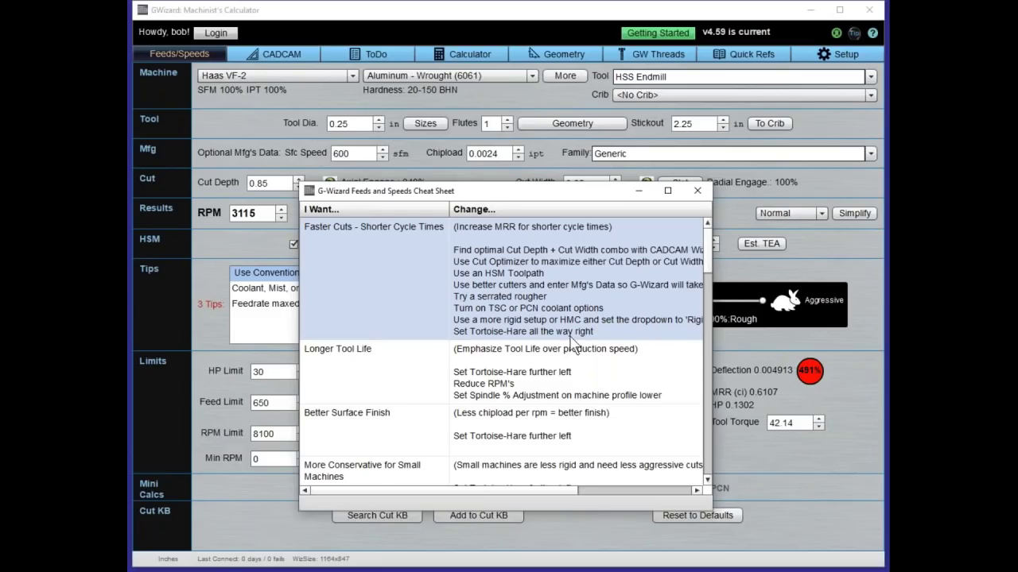
left_click(696, 191)
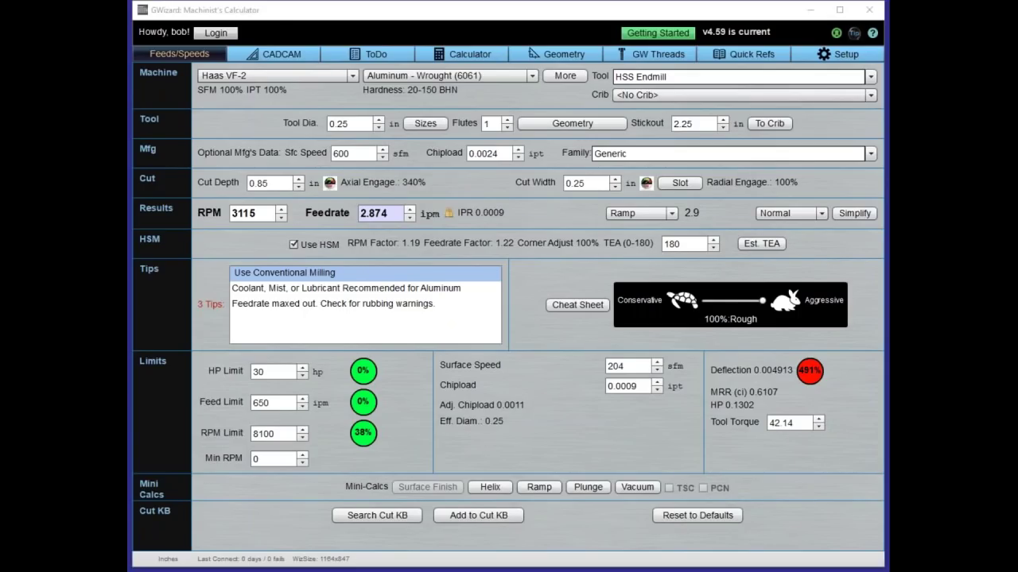
Step: Switch to CADCAM and browse the Brass alloys in the Material Browser, leaving without selecting a material
left_click(301, 59)
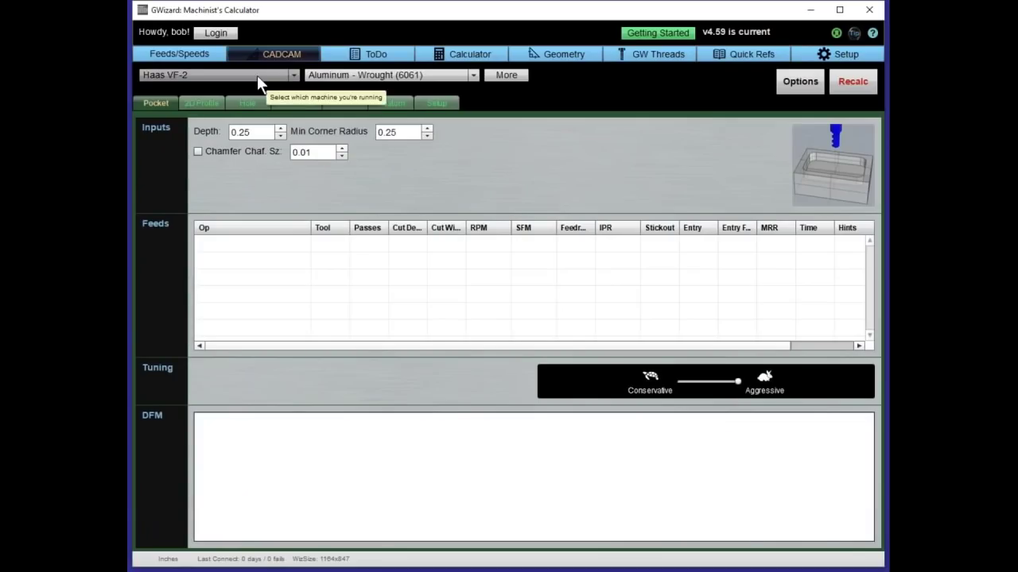
left_click(506, 78)
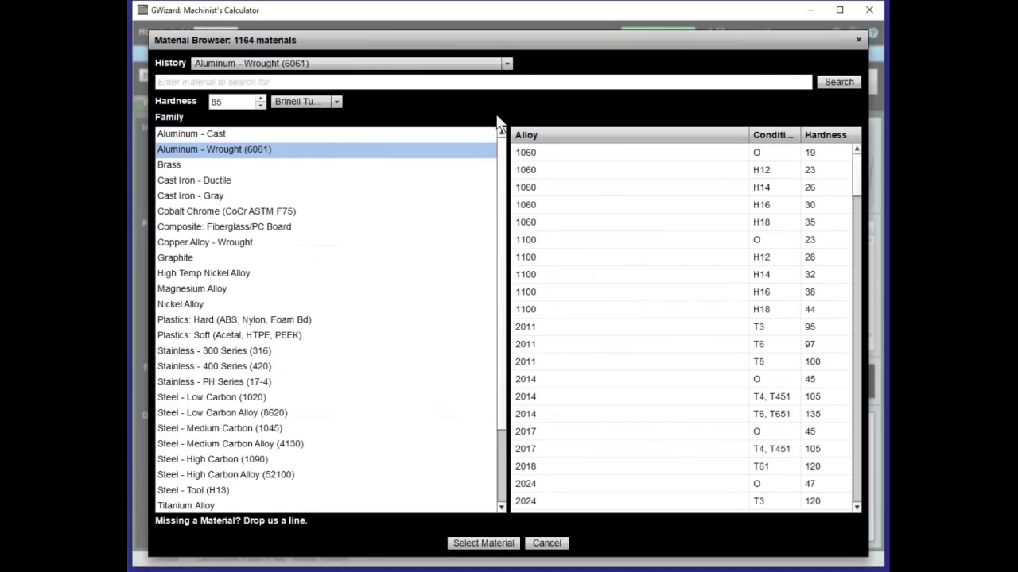
left_click(279, 168)
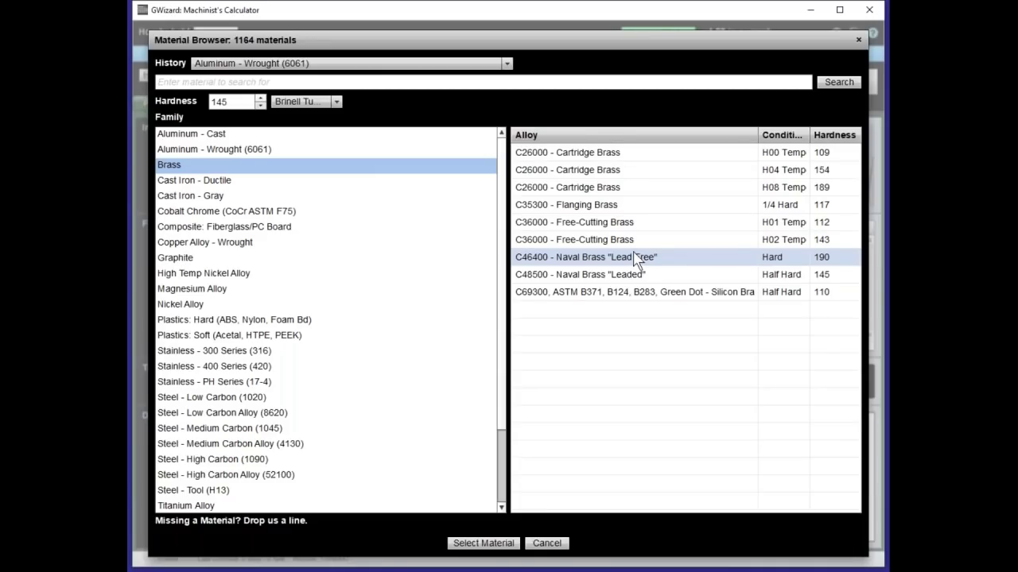
left_click(561, 545)
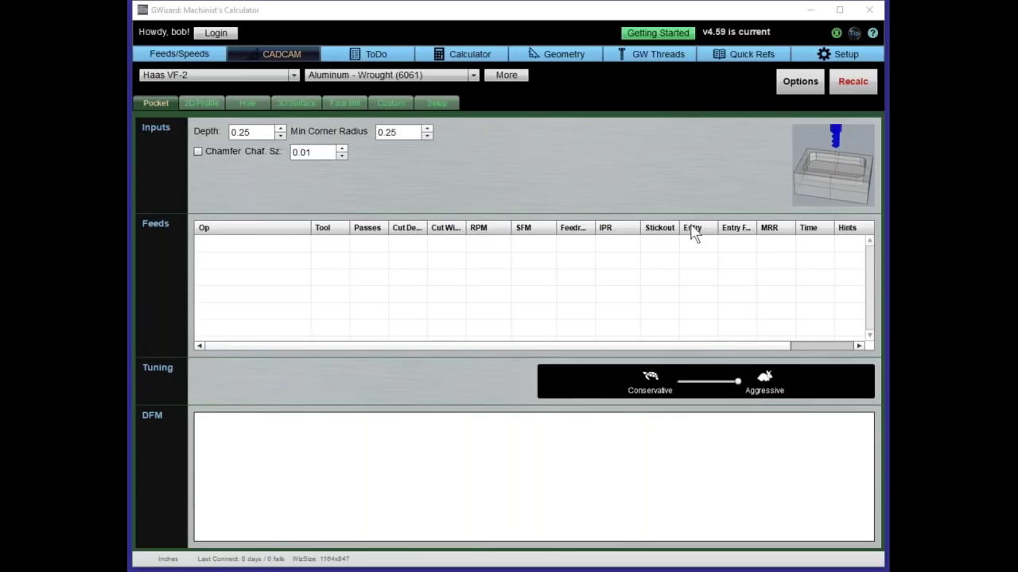
Step: In the Haas VF-2 machine profile, set the model to "VF-2 10K rpm spindle" and the maximum spindle RPM to 10000
left_click(176, 51)
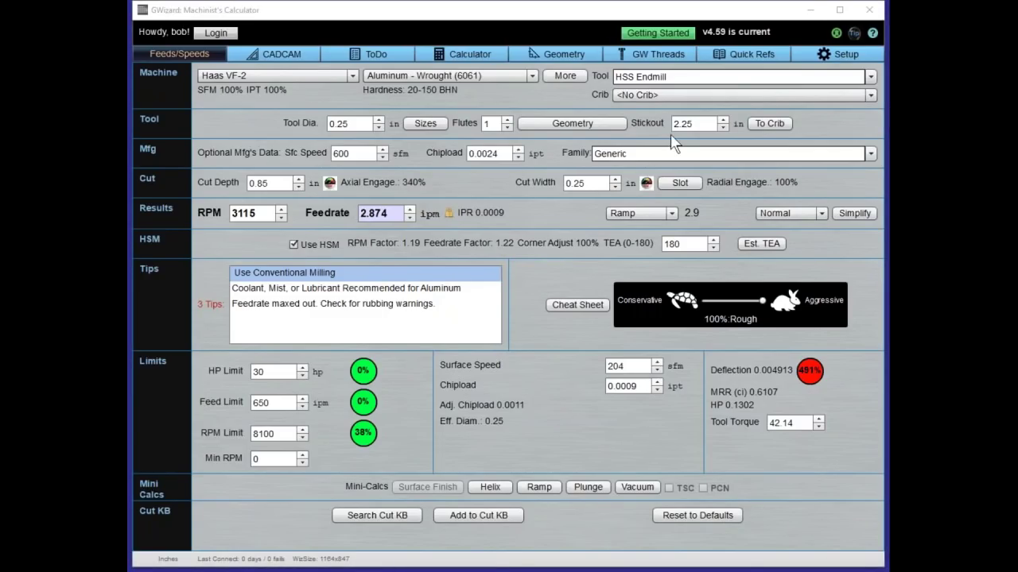
left_click(835, 54)
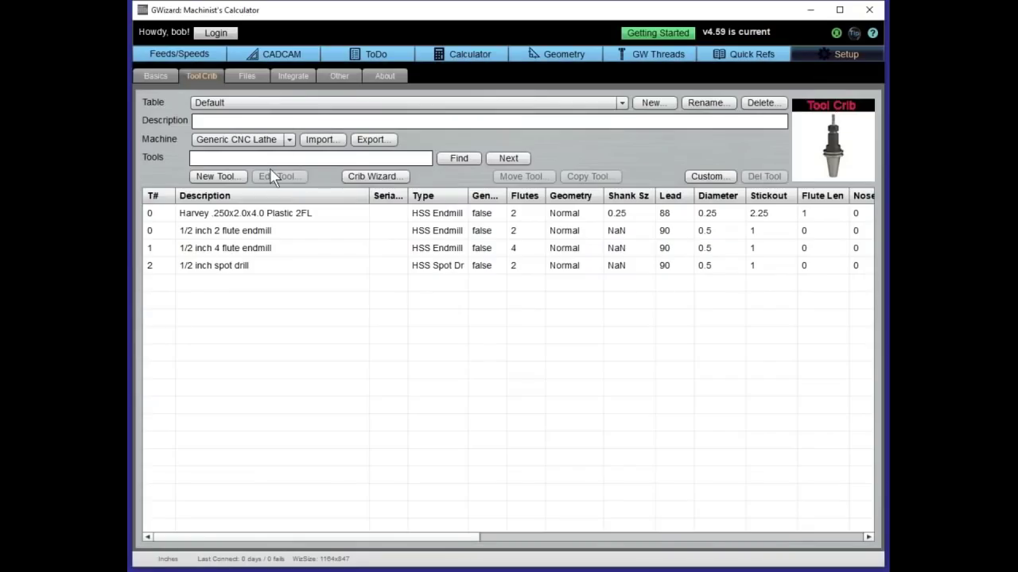
left_click(157, 75)
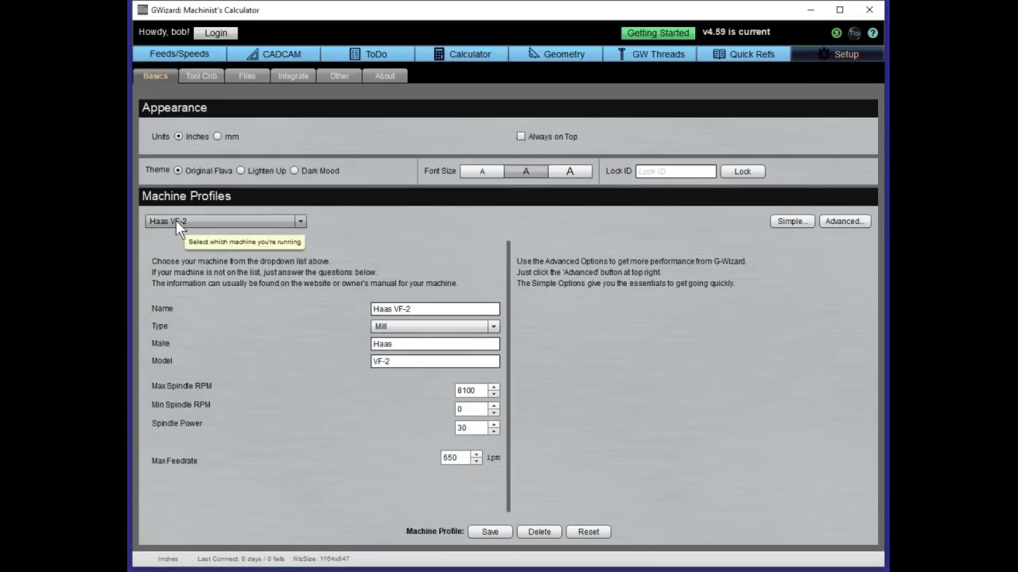
left_click(409, 360)
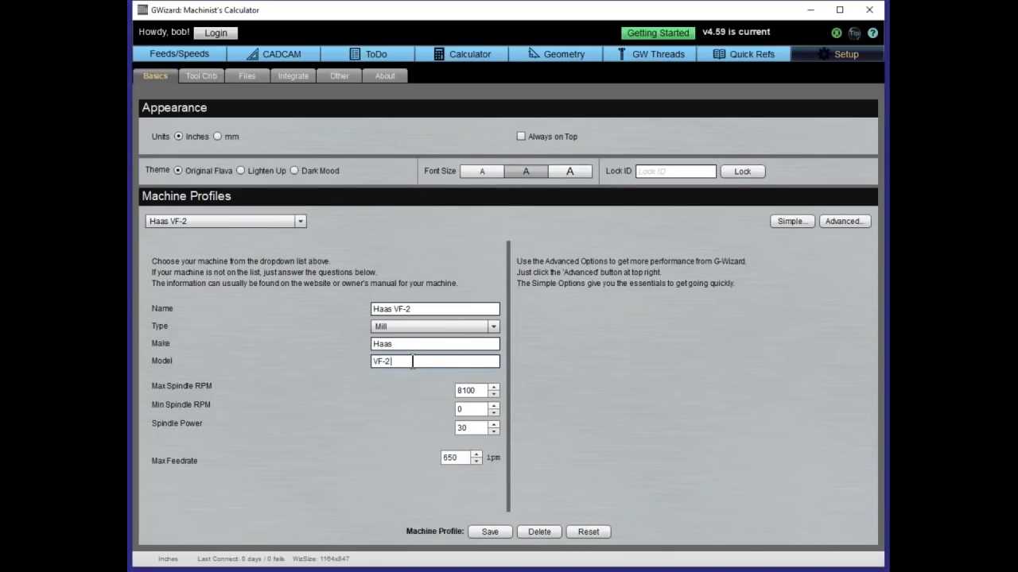
type("10K rpm spindle")
left_click(467, 390)
left_click_drag(481, 390, 396, 388)
type("1")
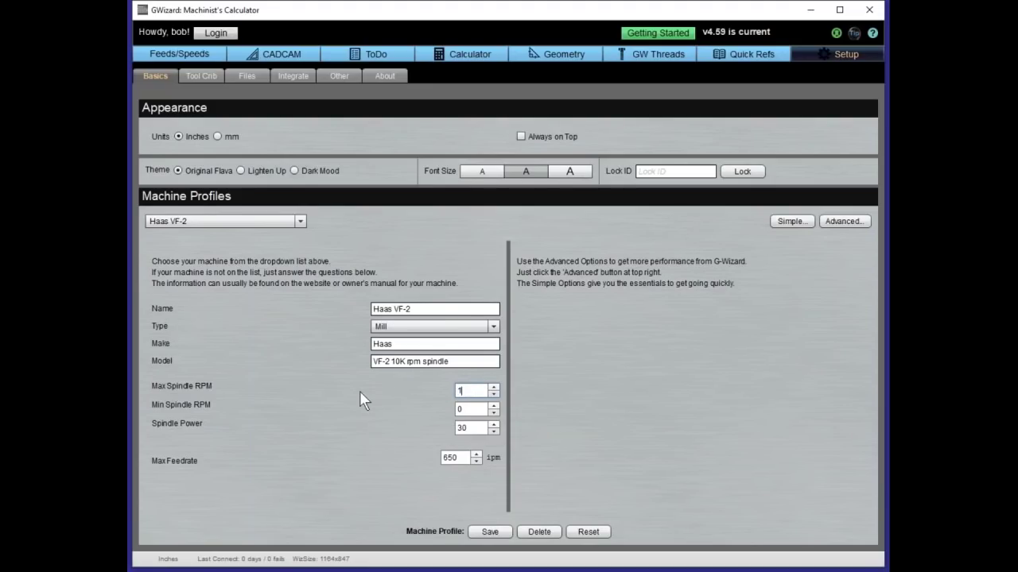
type("0000")
Step: Return to Feeds/Speeds and browse the available machines from Haas through Tormach, keeping the Haas VF-2 selected
left_click(167, 50)
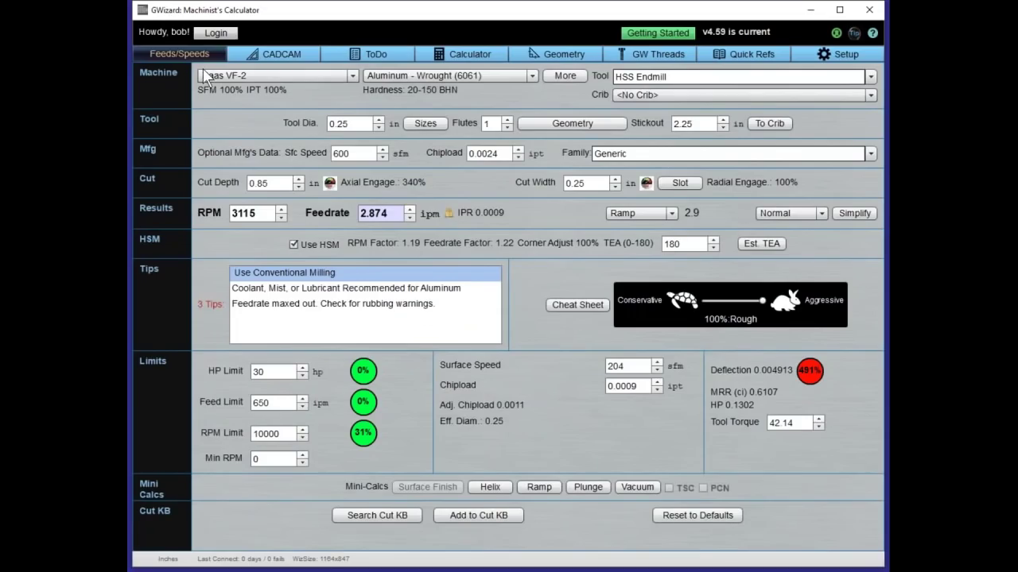
left_click(214, 73)
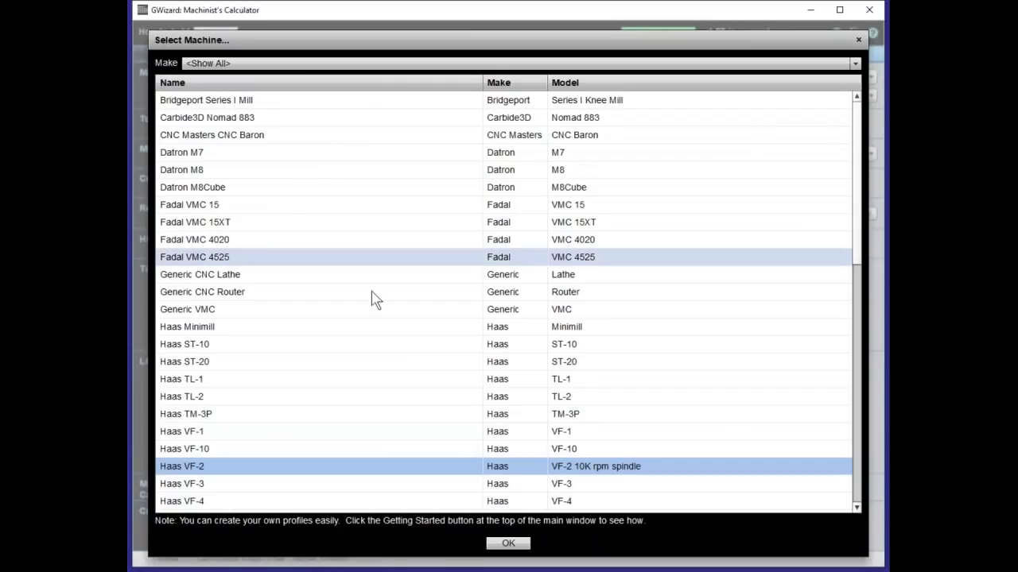
scroll(379, 339, "down", 5)
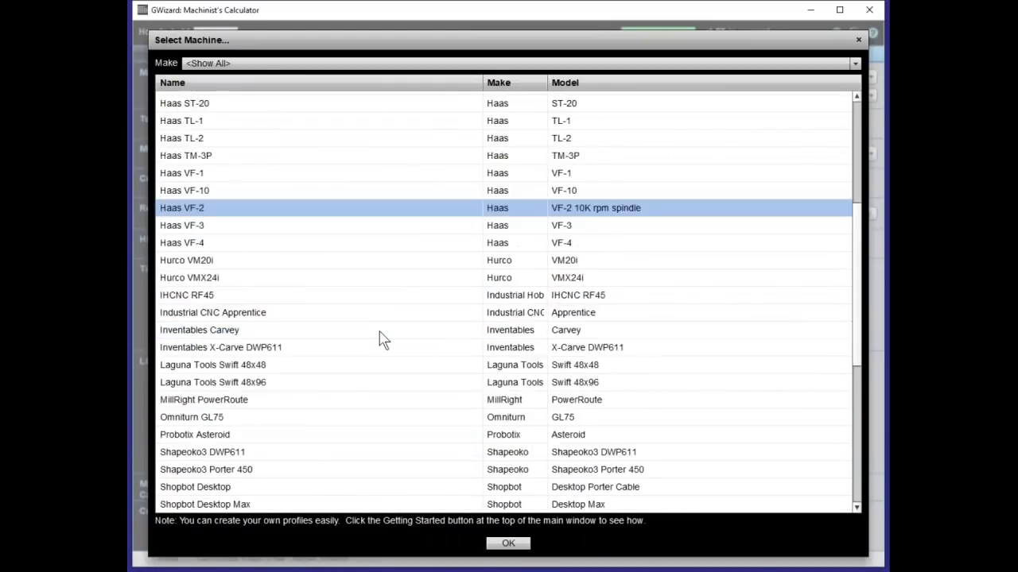
scroll(379, 339, "down", 1)
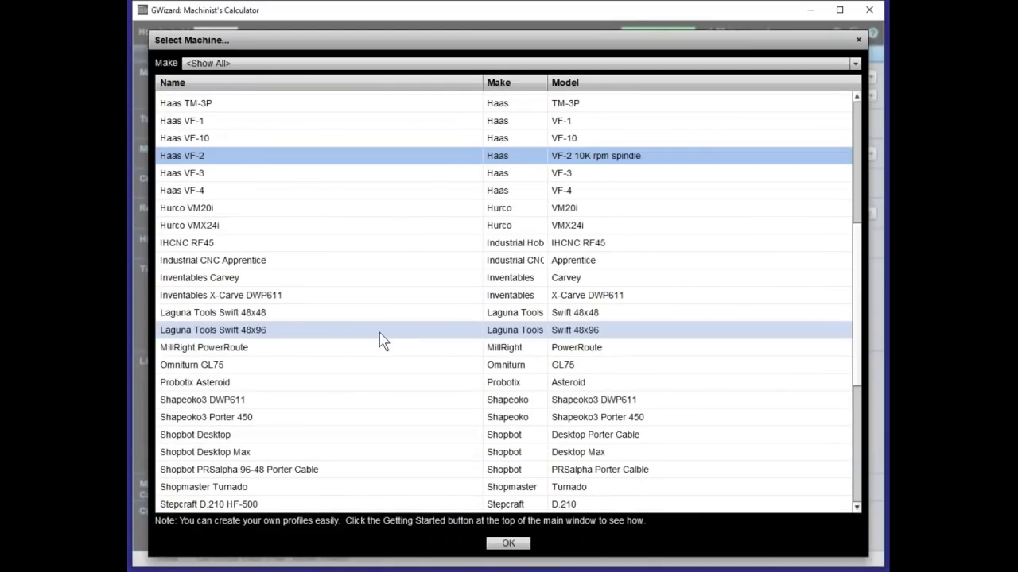
scroll(379, 339, "down", 6)
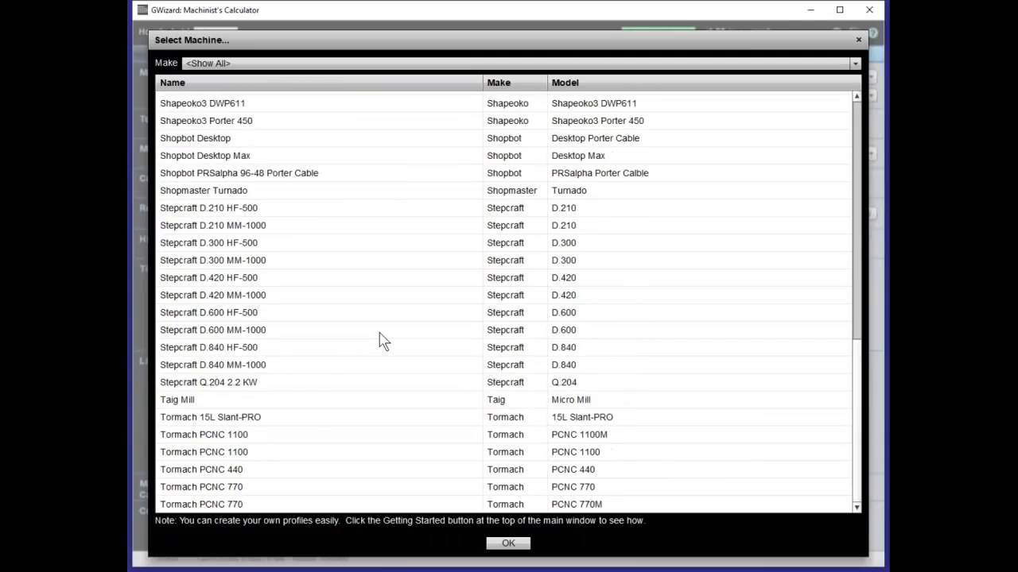
scroll(380, 353, "up", 6)
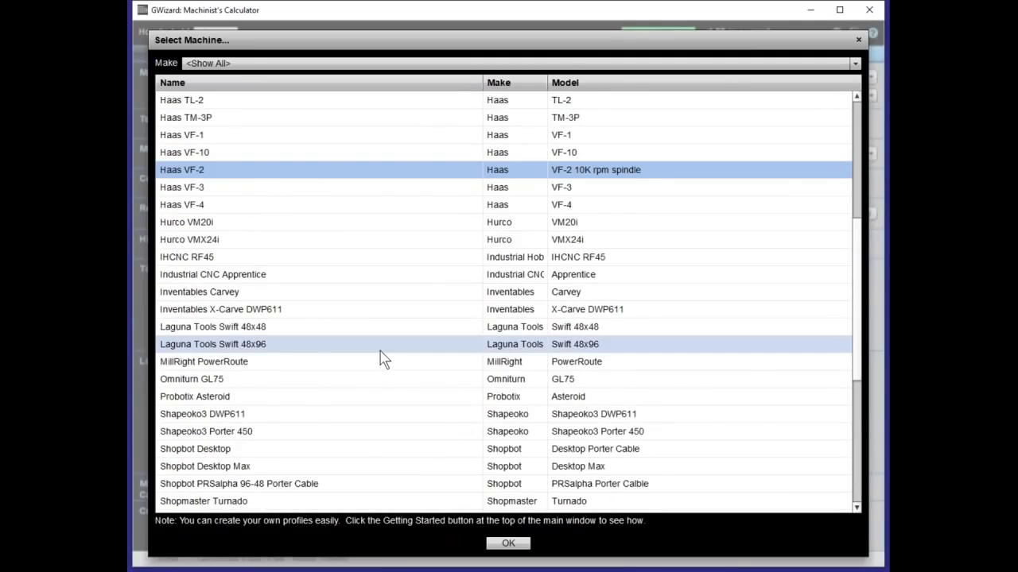
scroll(381, 359, "up", 3)
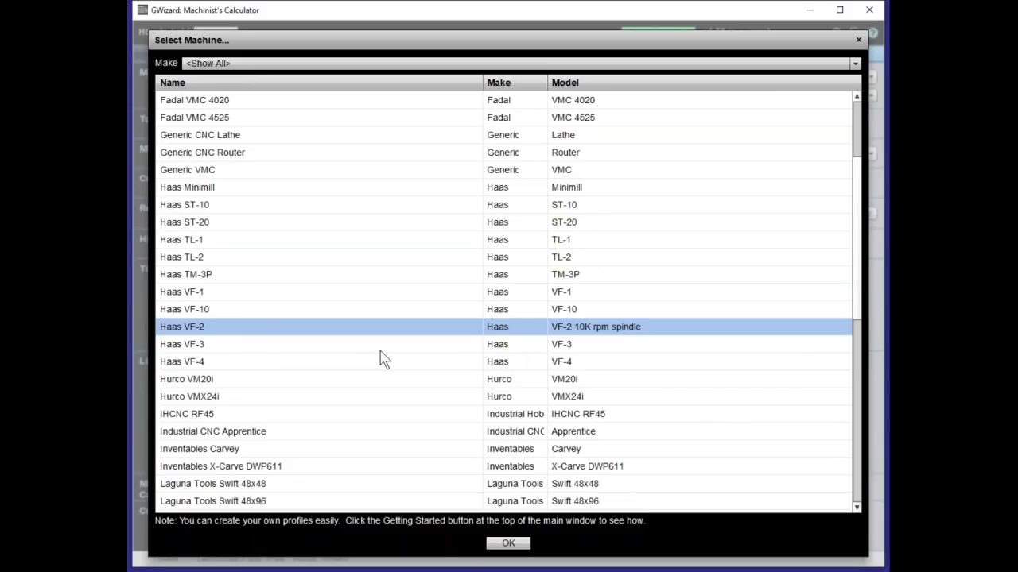
left_click(508, 543)
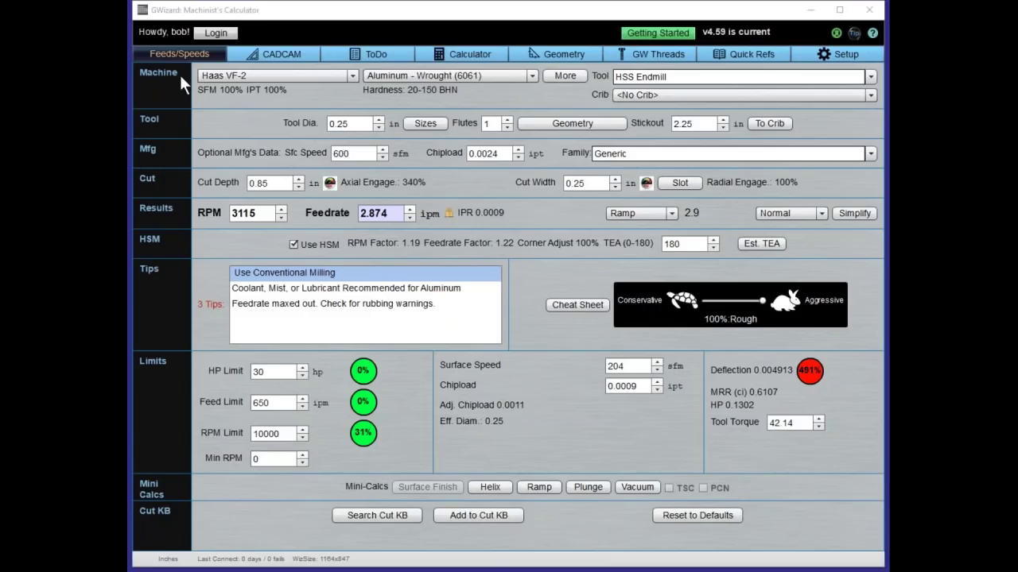
Step: Look through the machine selection list once more and close it without choosing another machine
left_click(235, 76)
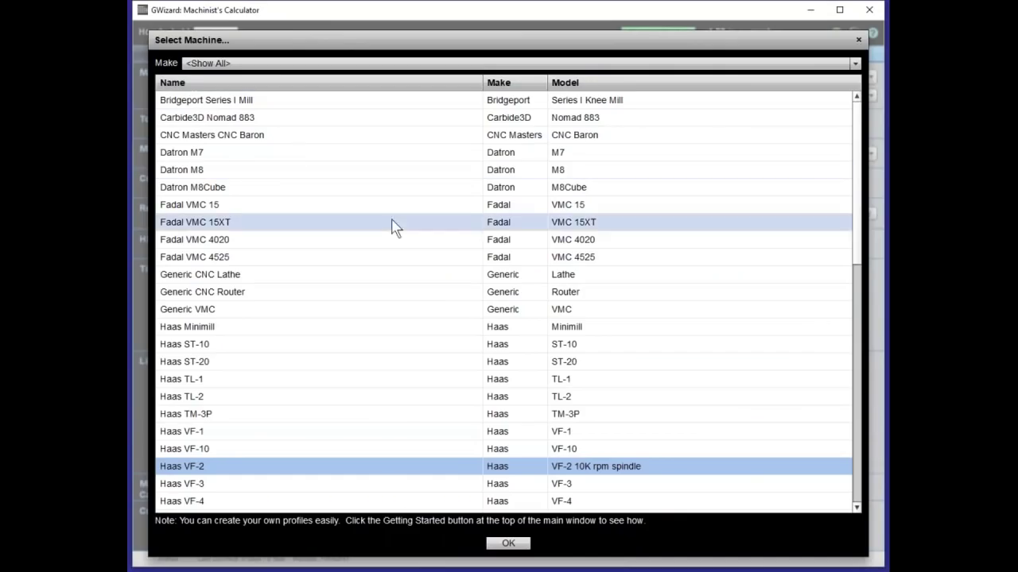
scroll(368, 258, "down", 3)
scroll(368, 259, "down", 9)
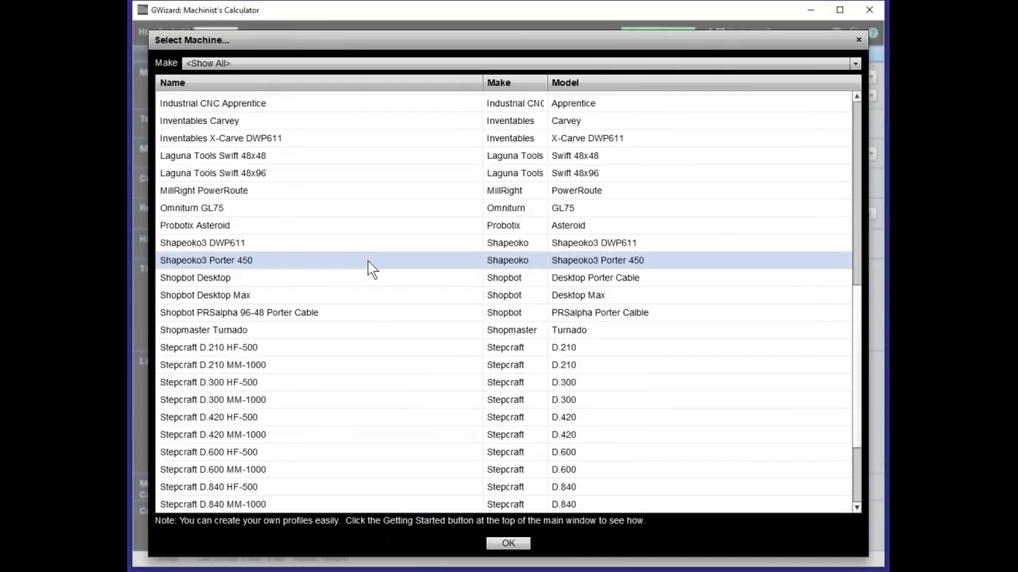
scroll(368, 258, "up", 11)
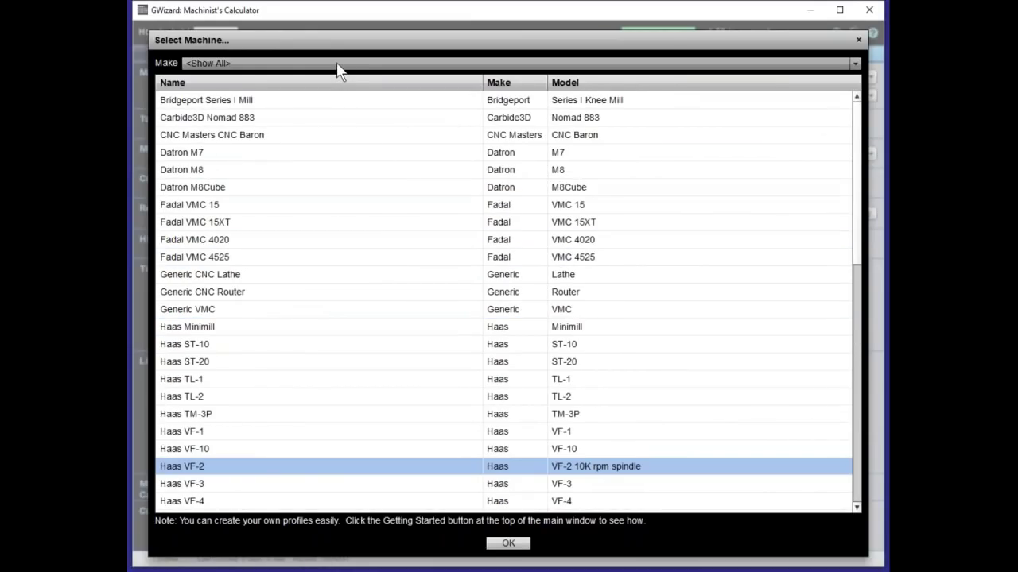
left_click(859, 40)
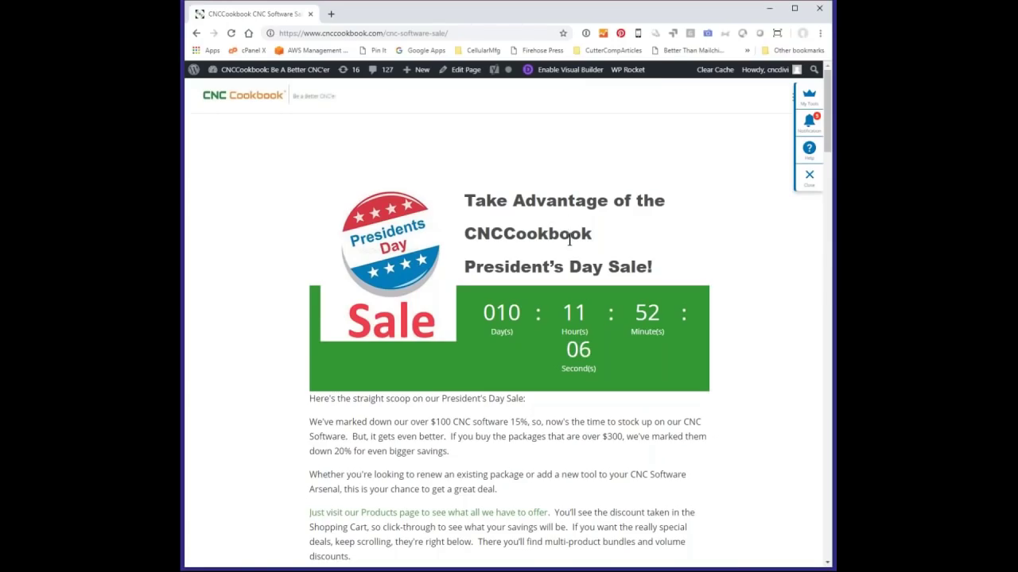
Step: In the browser, review the CNCCookbook President's Day Sale deals and open the G-Wizard Calculator pricing page
scroll(597, 407, "down", 3)
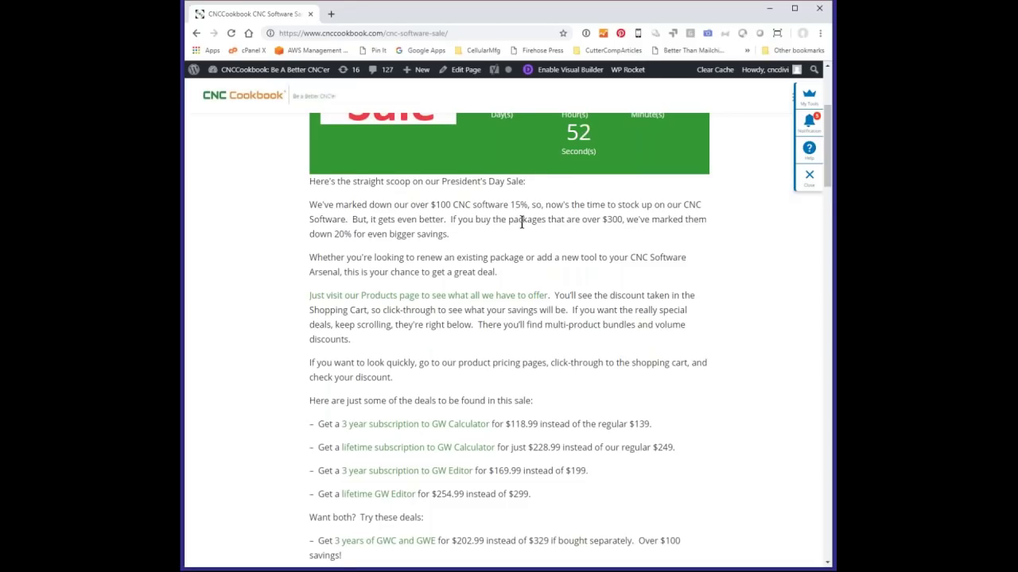
scroll(521, 223, "down", 2)
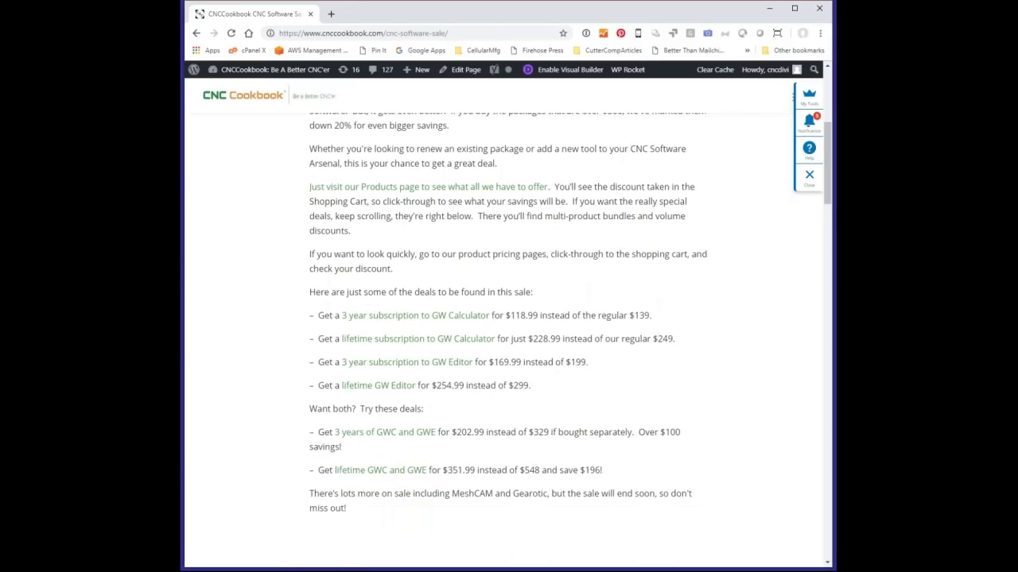
scroll(521, 223, "up", 6)
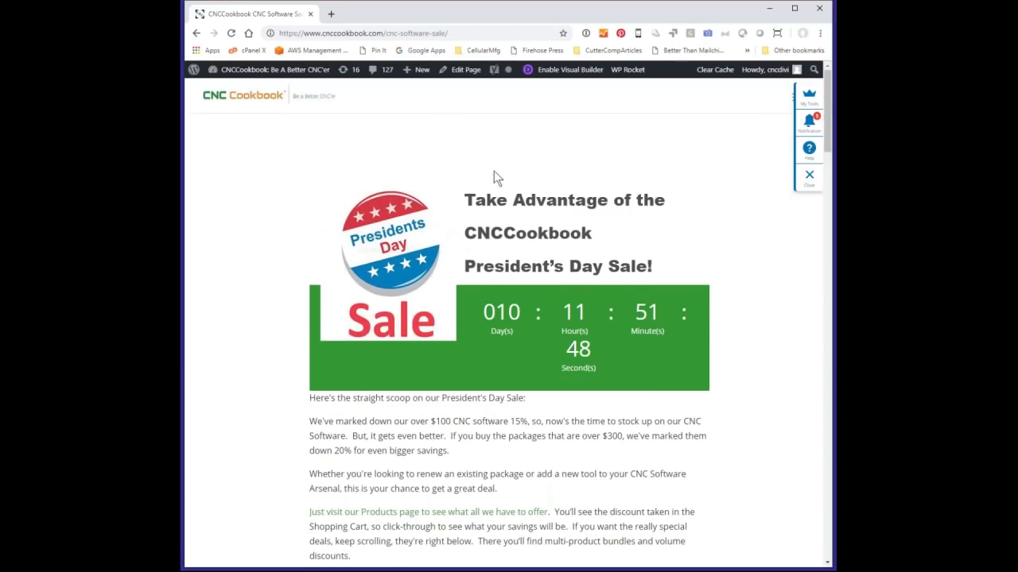
left_click(248, 32)
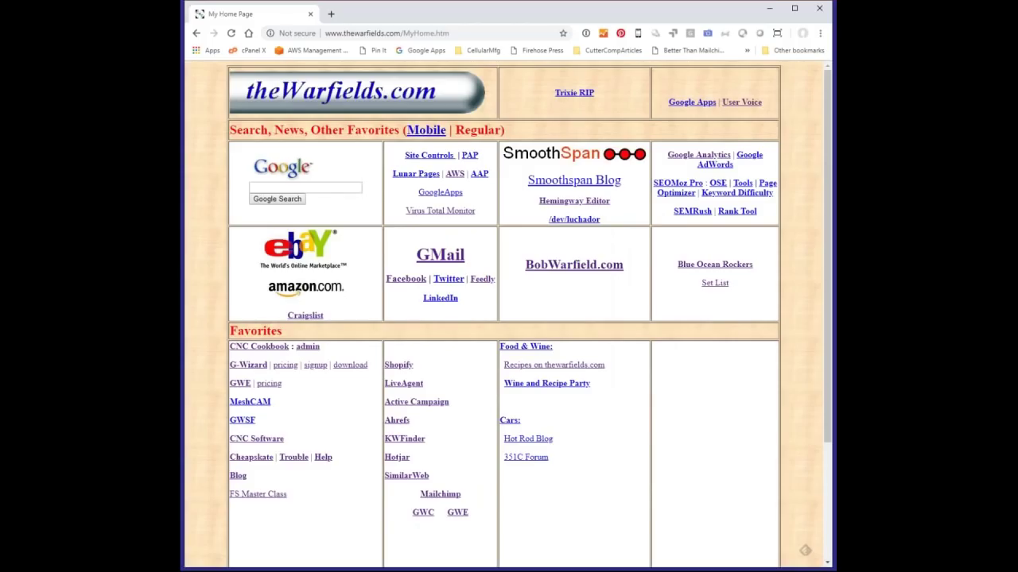
left_click(285, 365)
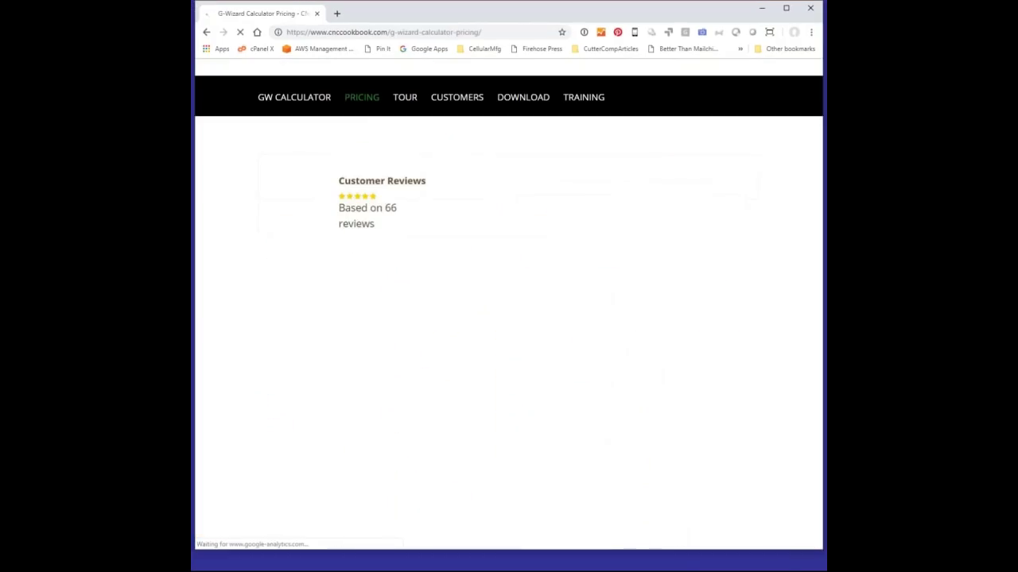
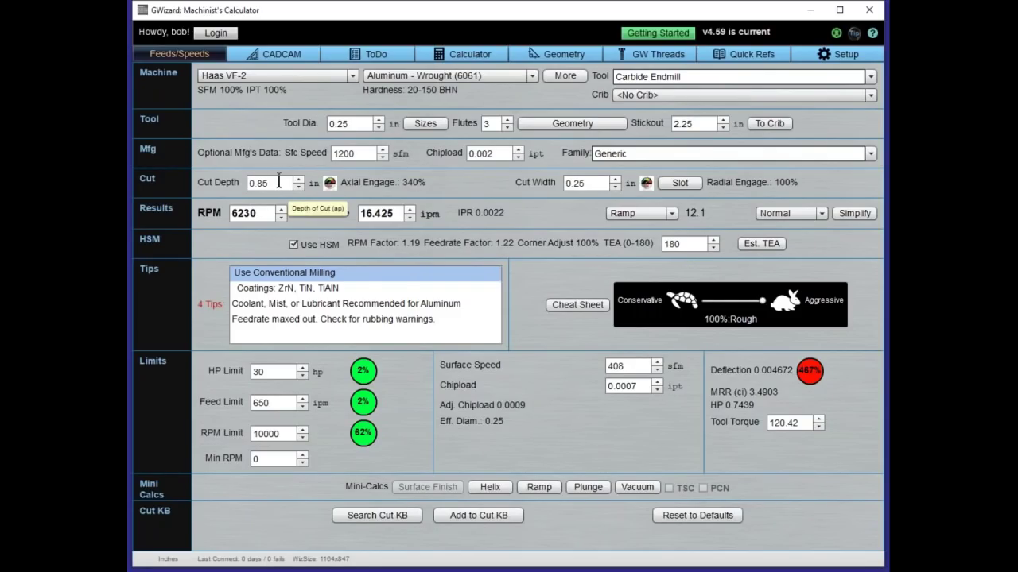
Step: In Feeds/Speeds, set the carbide endmill's cut depth to 0.25 in and its stickout to 0.85 in
left_click(278, 182)
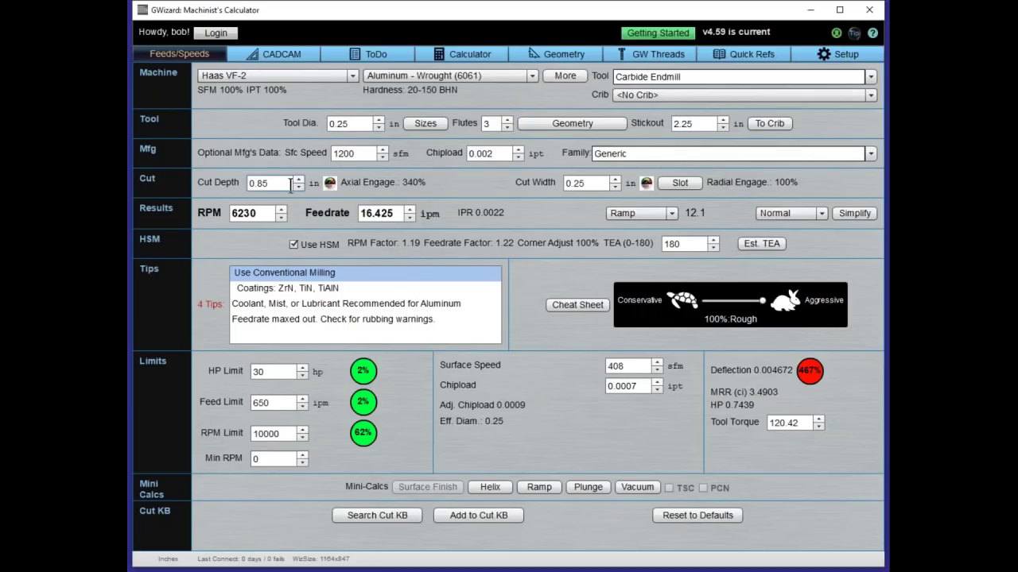
key("BackSpace")
type("2")
key("Return")
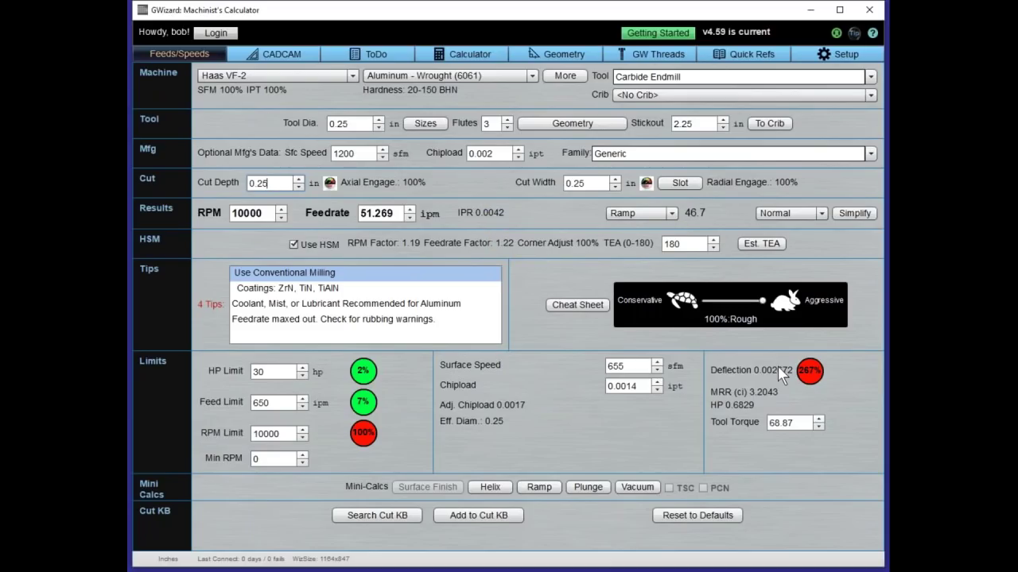
left_click(684, 123)
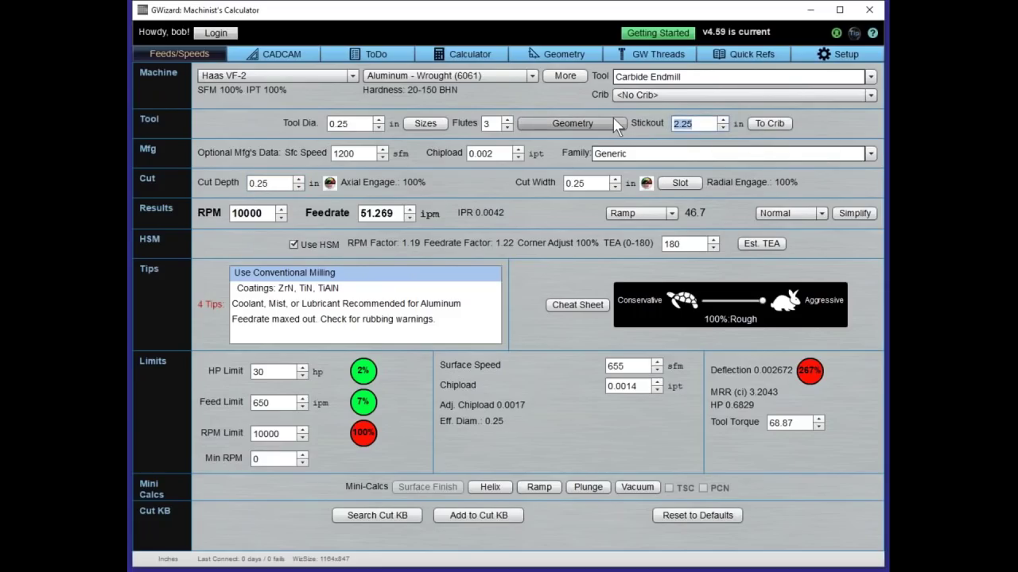
type("0.85")
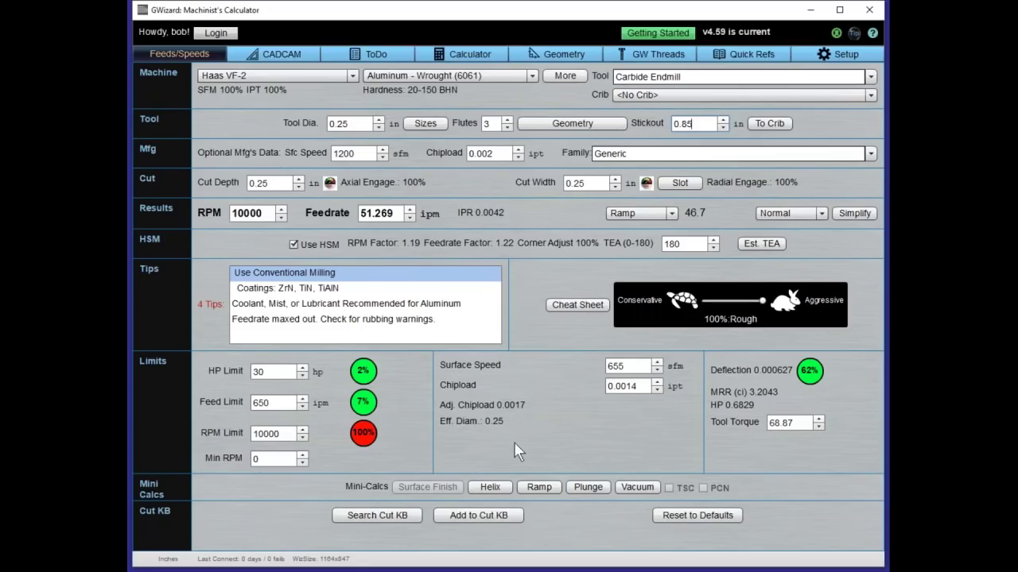
Step: Check the helical interpolation mini-calc's feedrate figures for a 0.375 in hole and leave without adjusting the feedrate
left_click(490, 488)
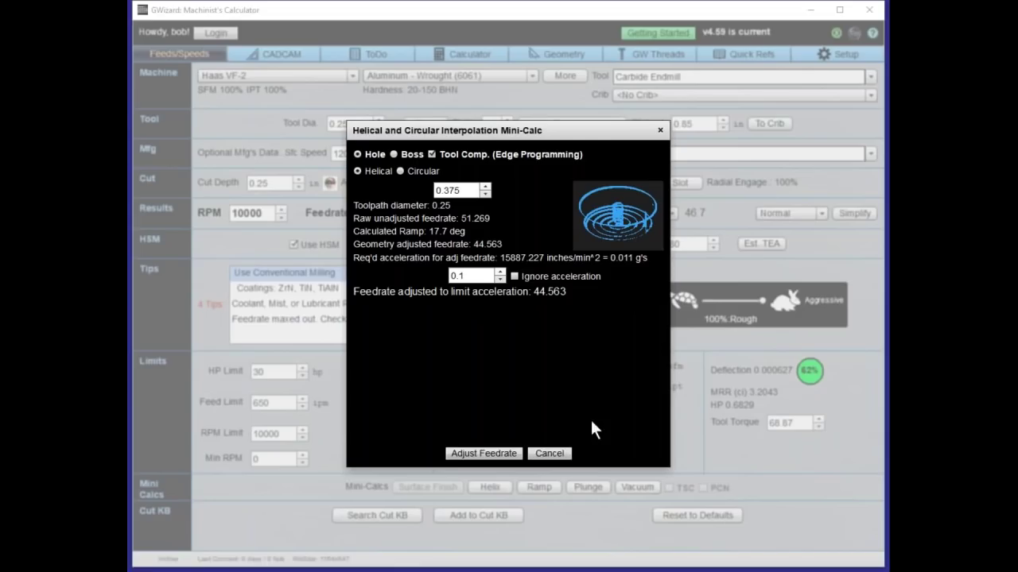
left_click(558, 451)
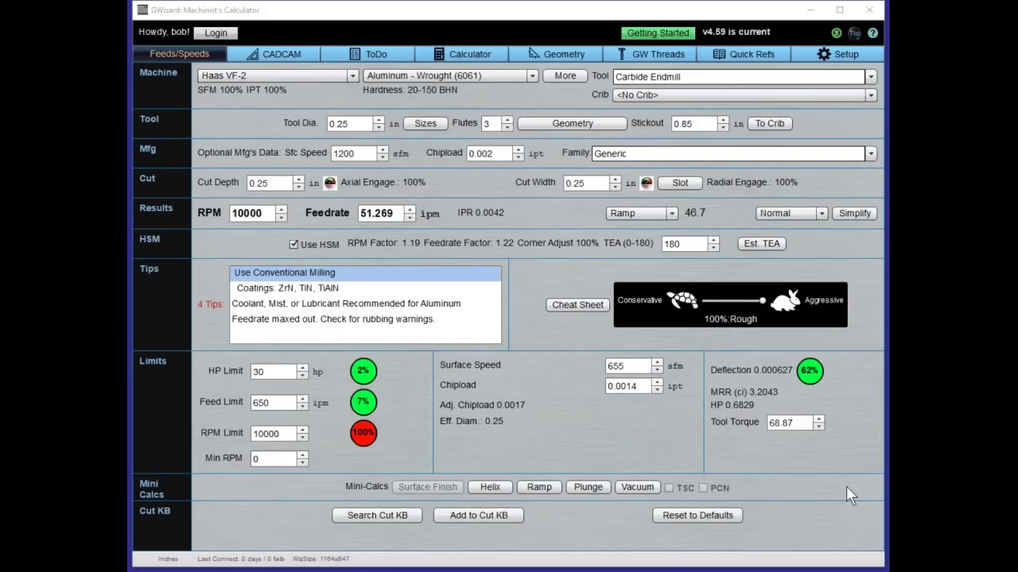
Step: Change the carbide endmill's tip shape to Ballnose and return to the calculator
left_click(872, 77)
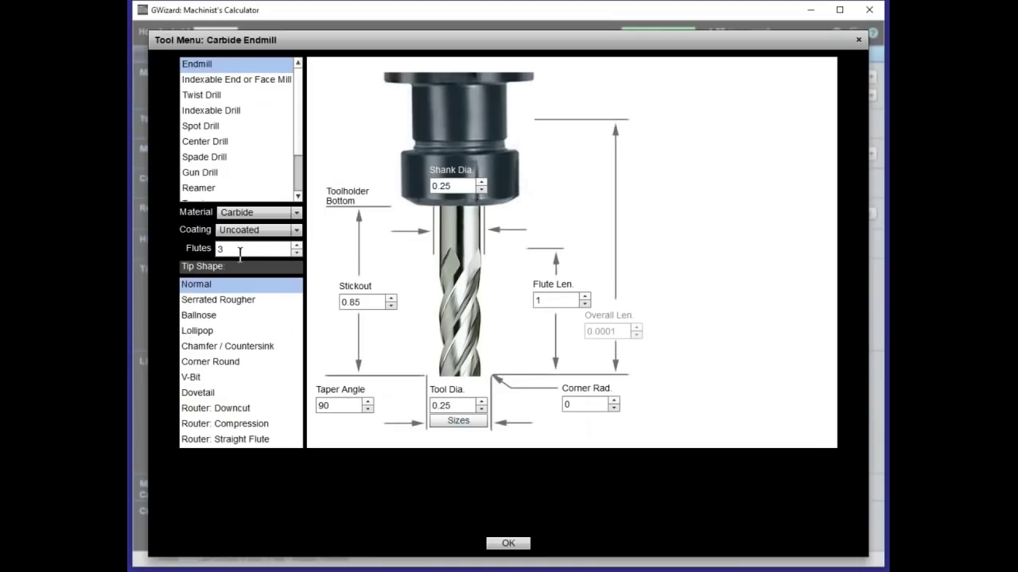
left_click(211, 316)
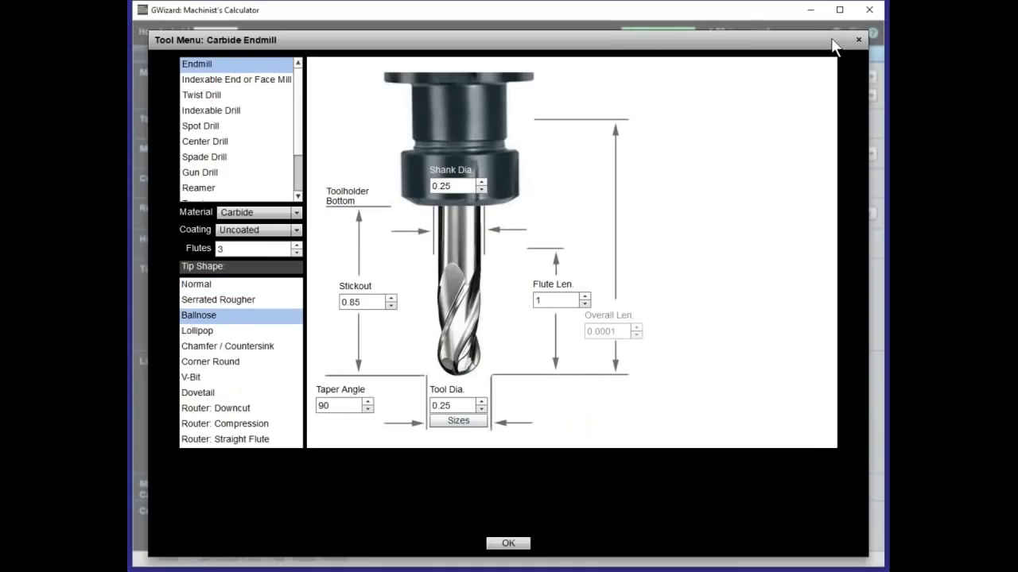
left_click(857, 40)
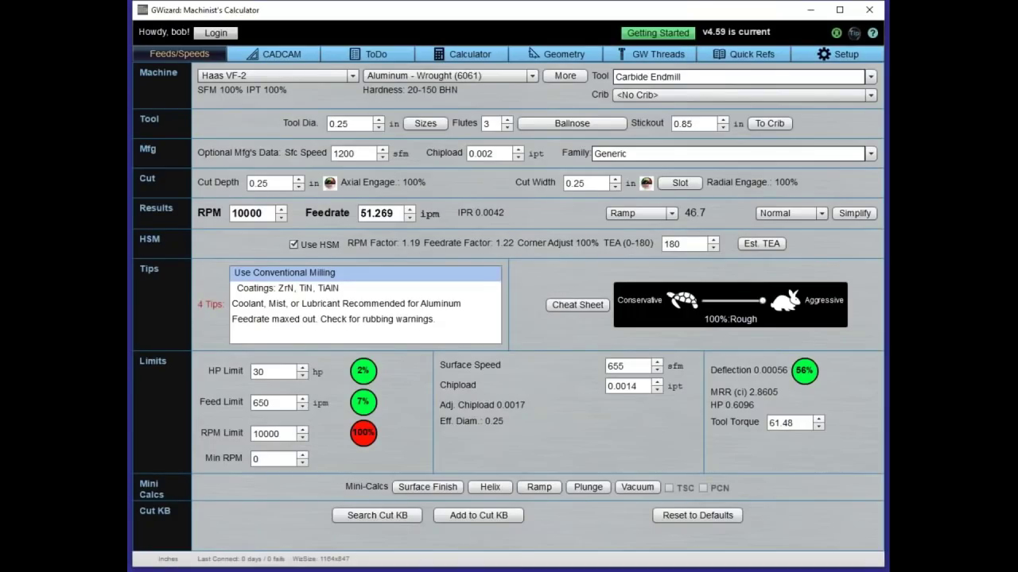